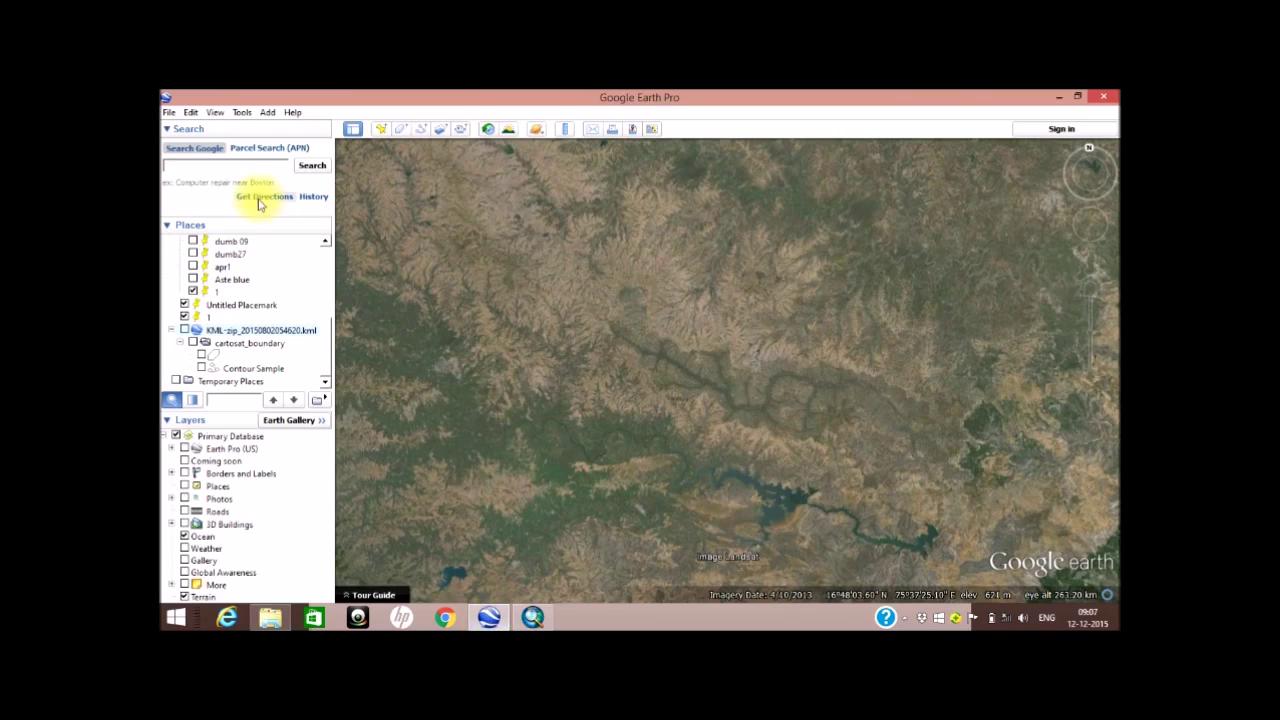
Start saving the current map view as an image at the Current (1116x632) resolution
click(170, 114)
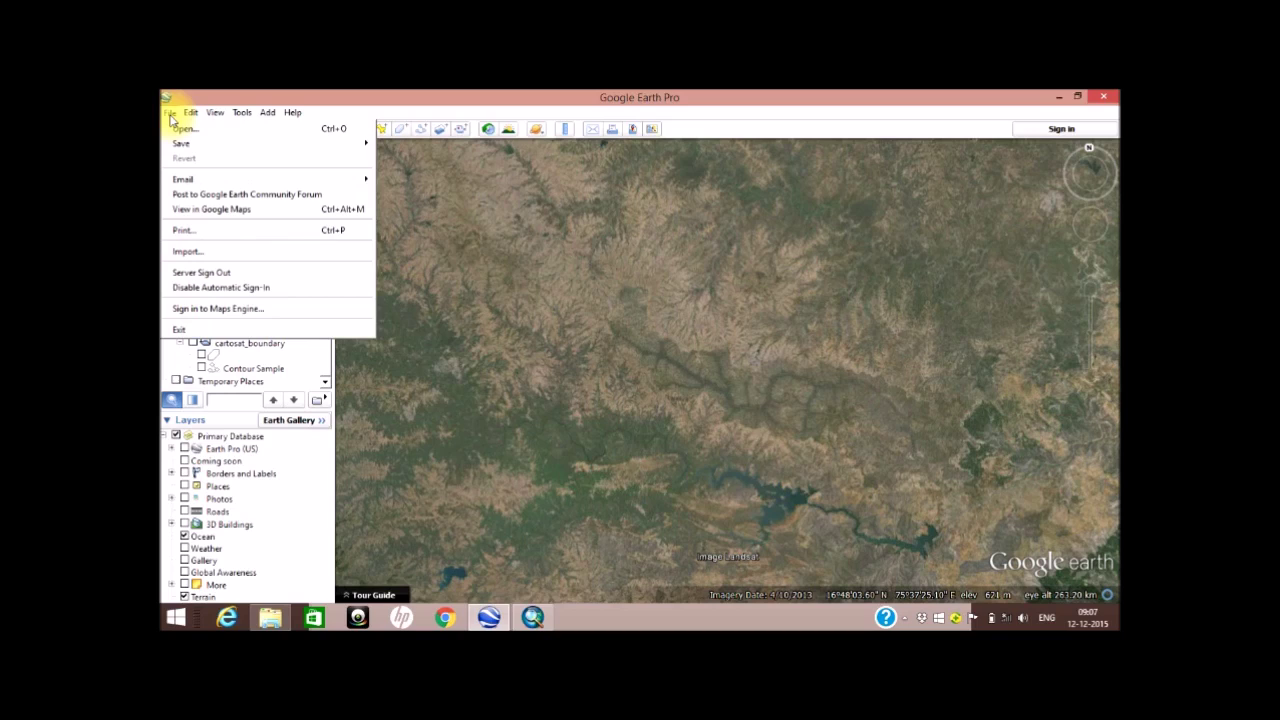
mouse_move(174, 146)
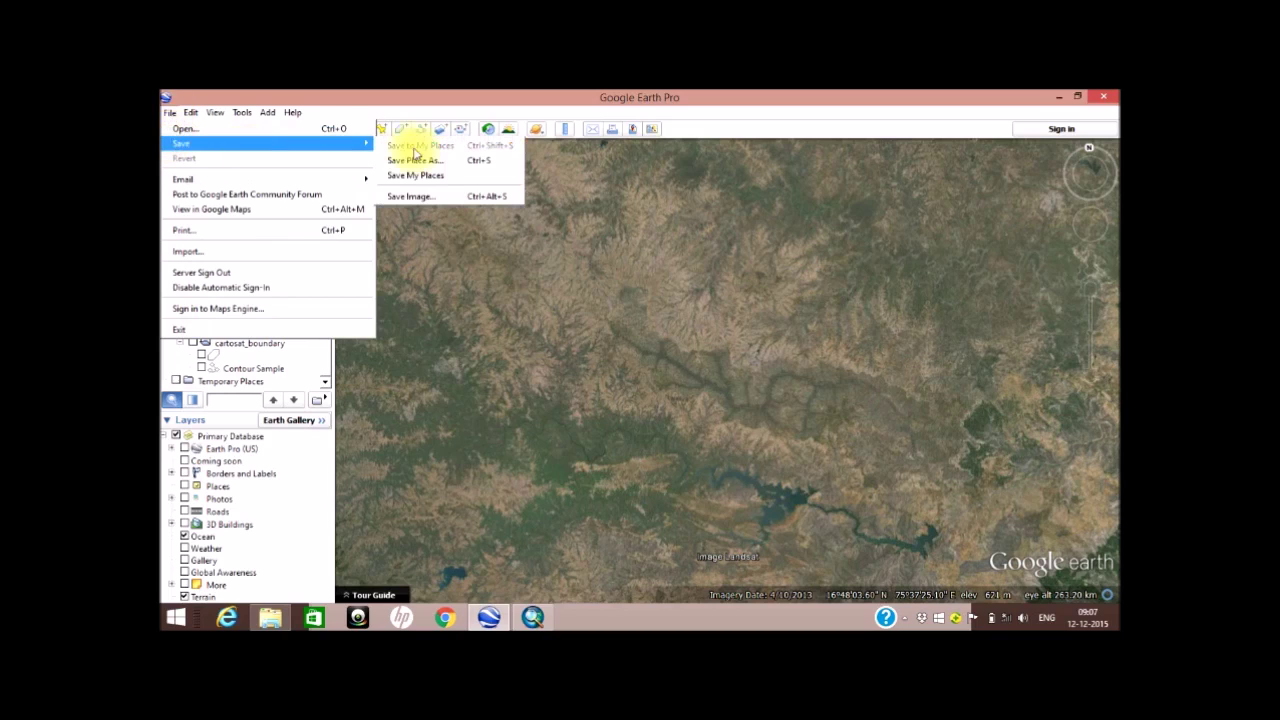
click(463, 196)
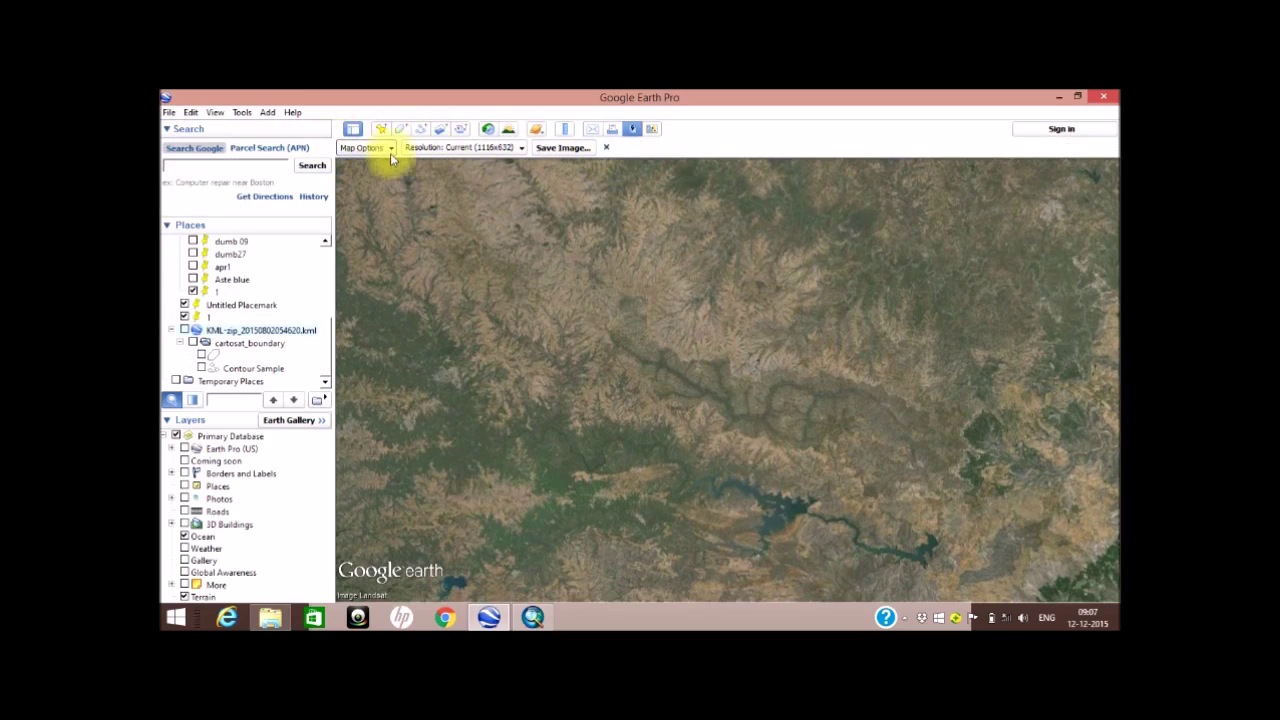
click(455, 150)
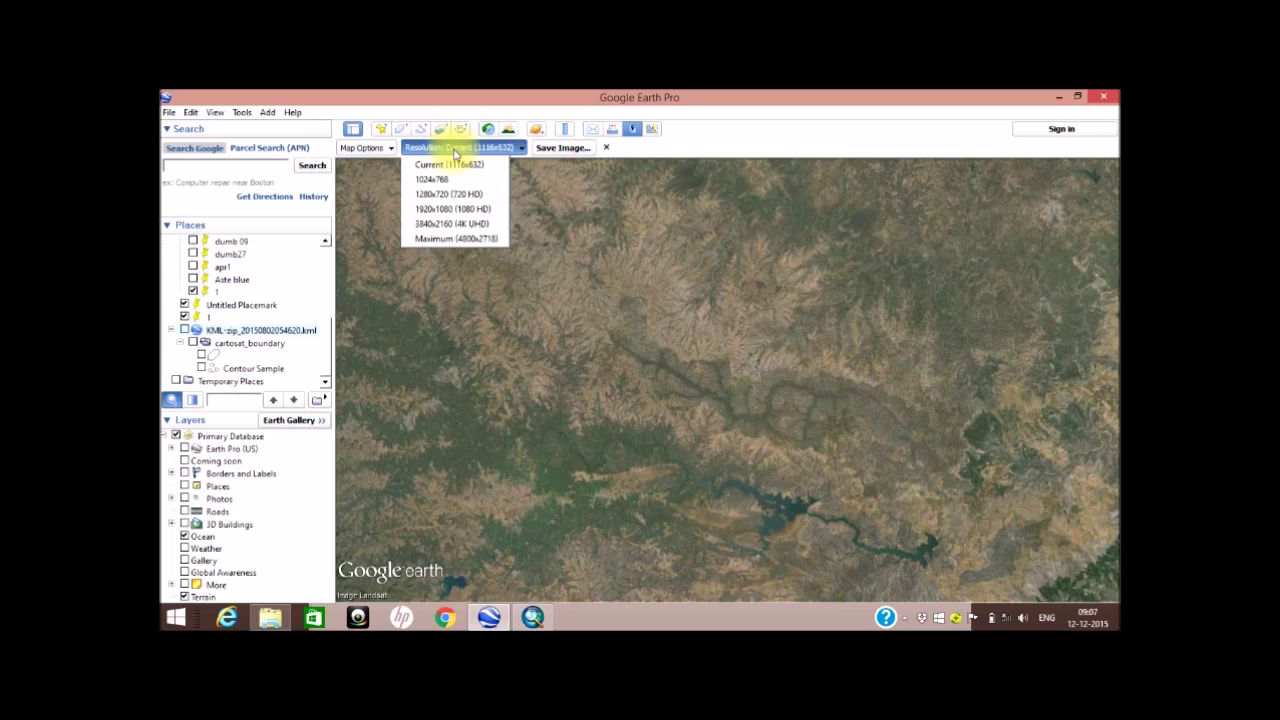
click(455, 150)
click(557, 149)
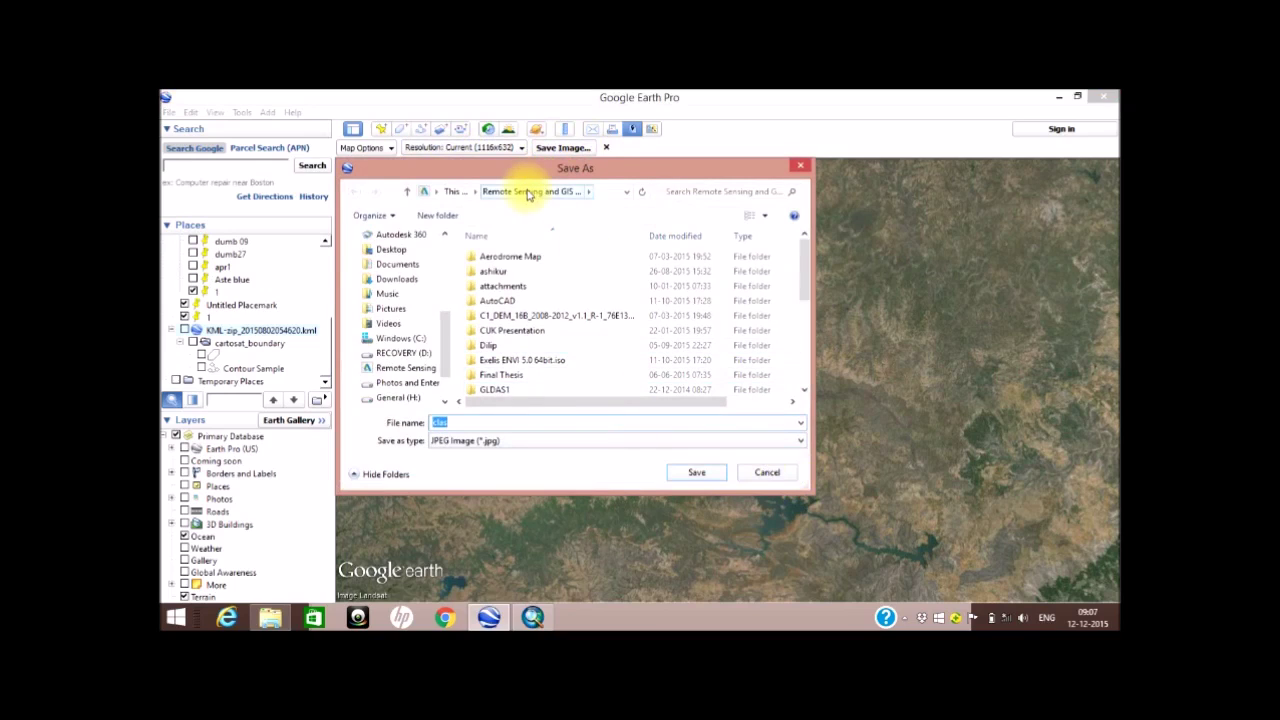
Name the JPEG image GoogleEarth and save it in the Remote Sensing and GIS drive
double_click(479, 423)
click(479, 423)
text(A)
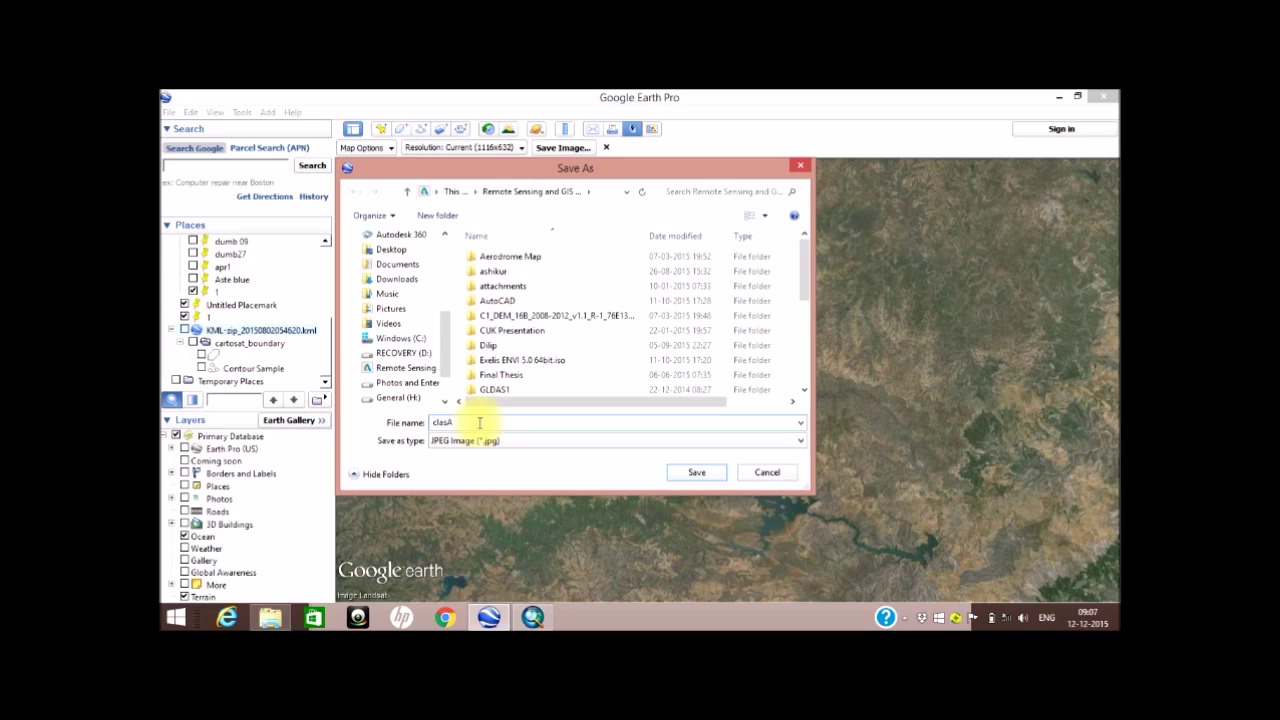
text(google)
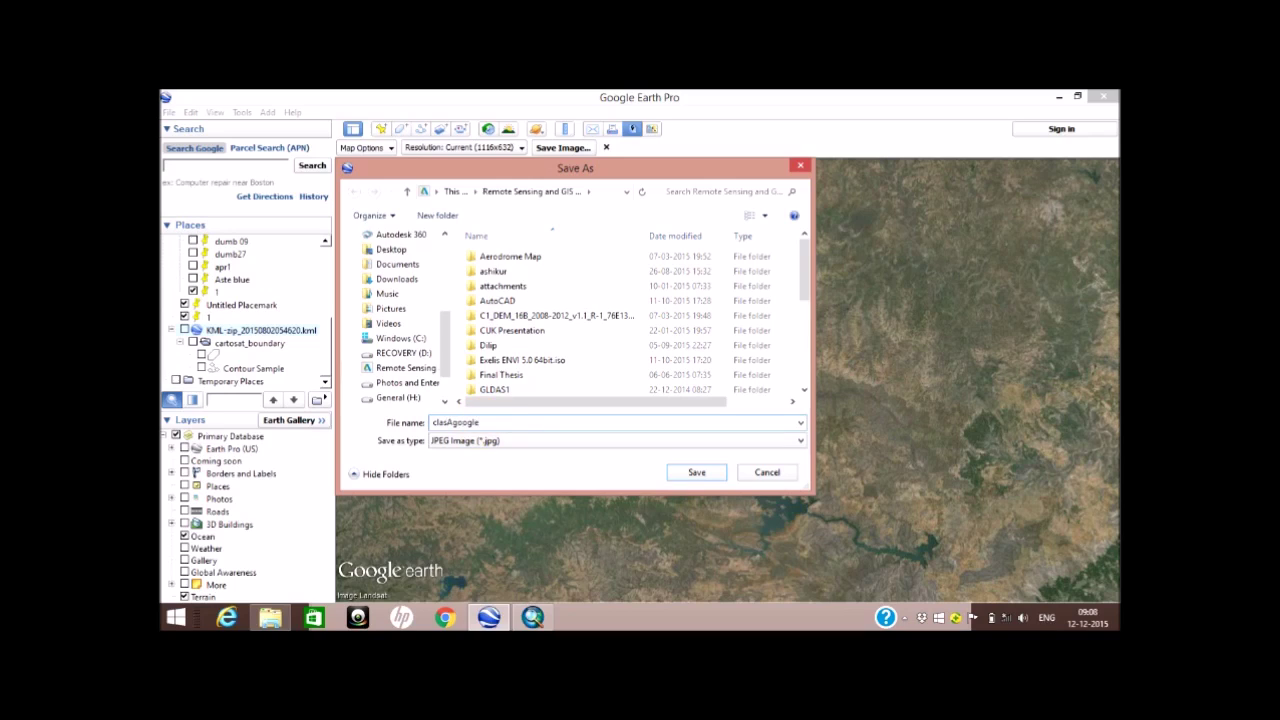
key(BackSpace)
key(BackSpace)
key(BackSpace)
key(BackSpace)
key(BackSpace)
key(BackSpace)
key(BackSpace)
key(BackSpace)
key(BackSpace)
key(BackSpace)
text(GoogleEarth)
click(685, 470)
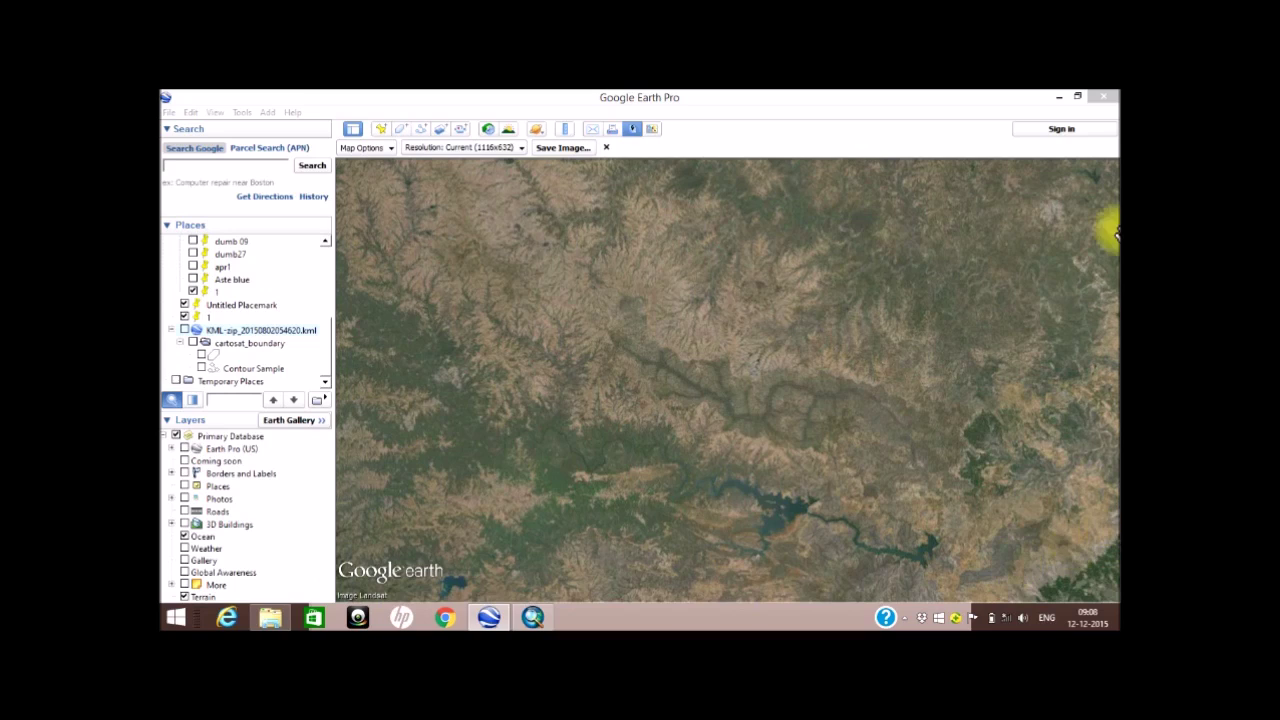
Switch to ArcMap and add GoogleEarth.jpg from the F: drive to the map, accepting its unknown spatial reference
click(1058, 100)
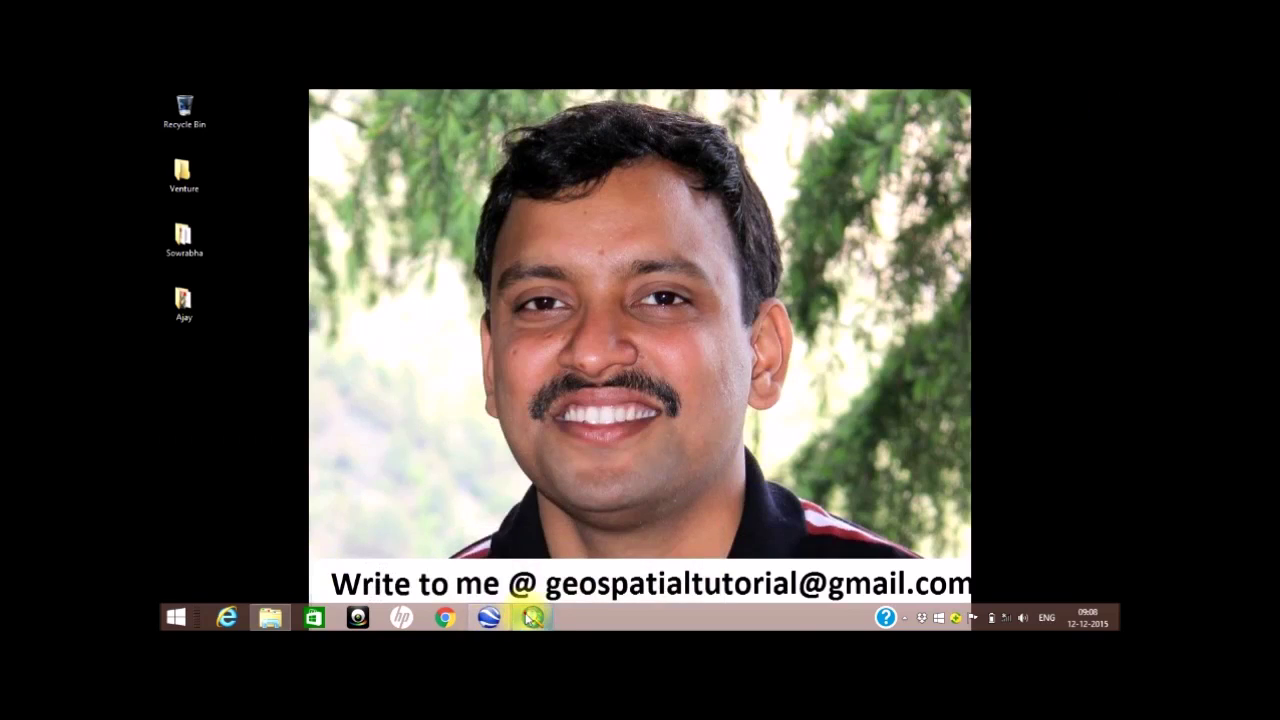
click(531, 617)
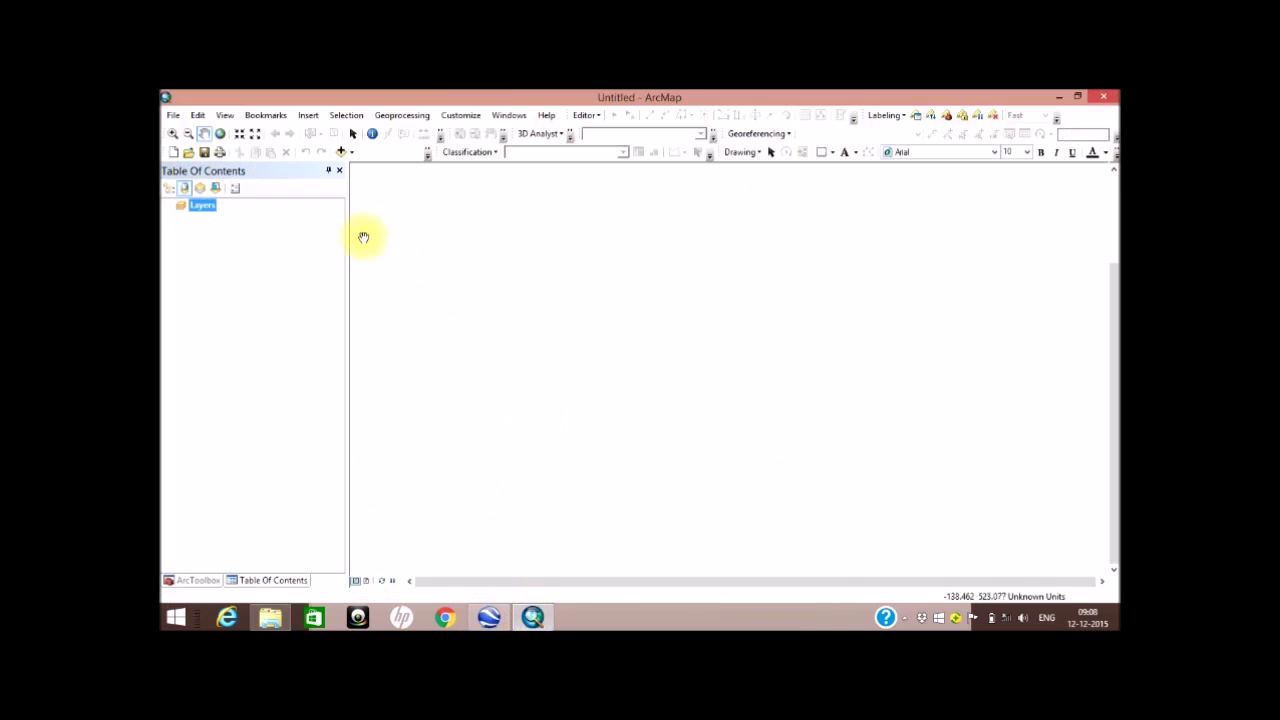
click(340, 151)
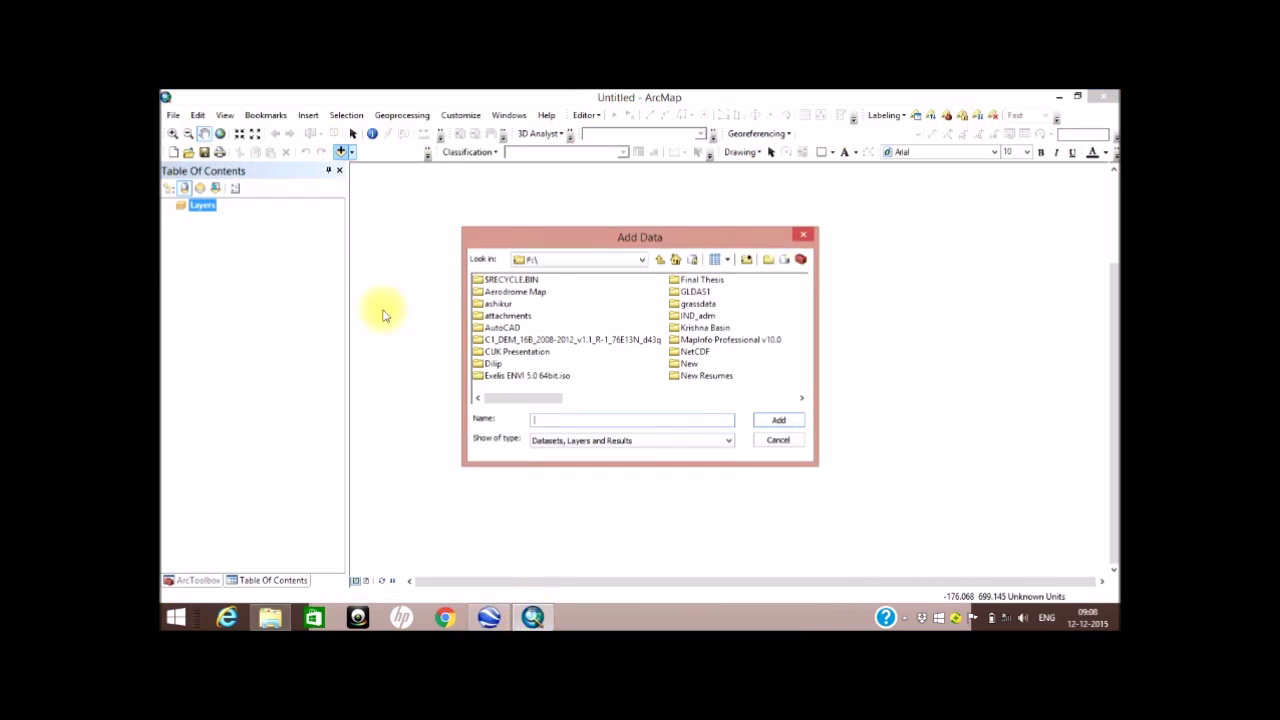
click(532, 339)
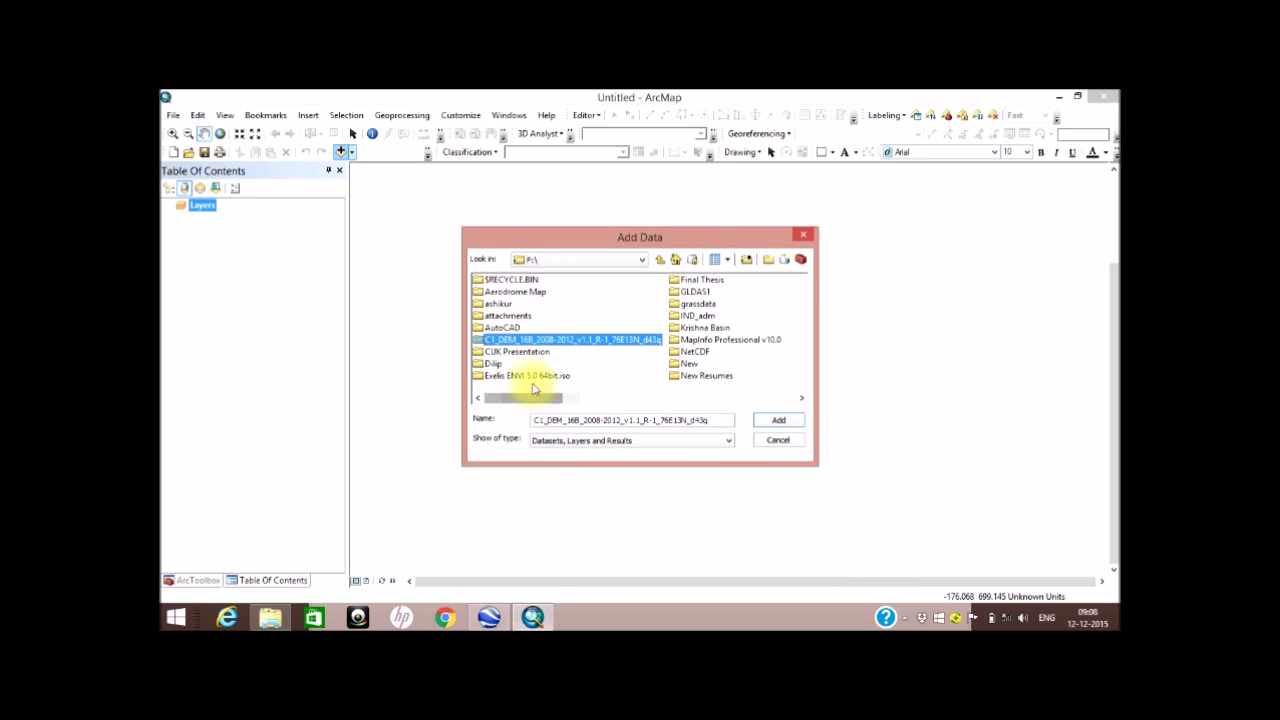
click(516, 351)
key(g)
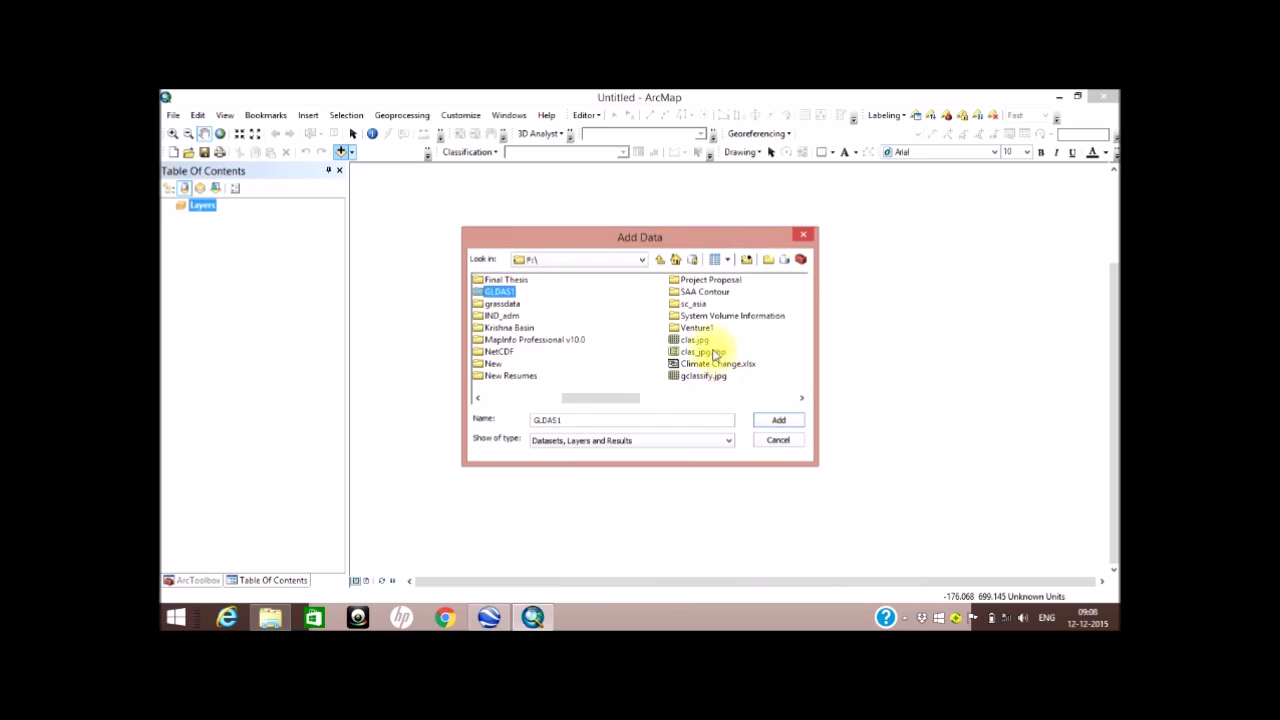
click(801, 397)
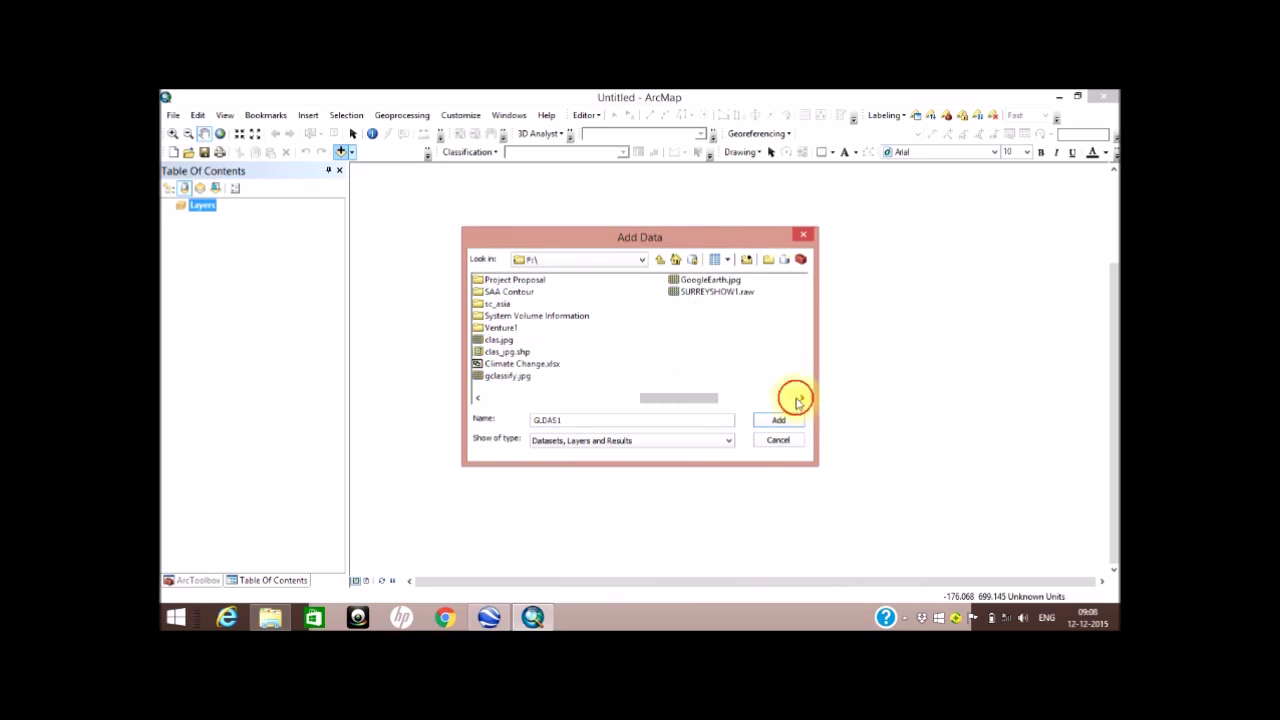
click(712, 280)
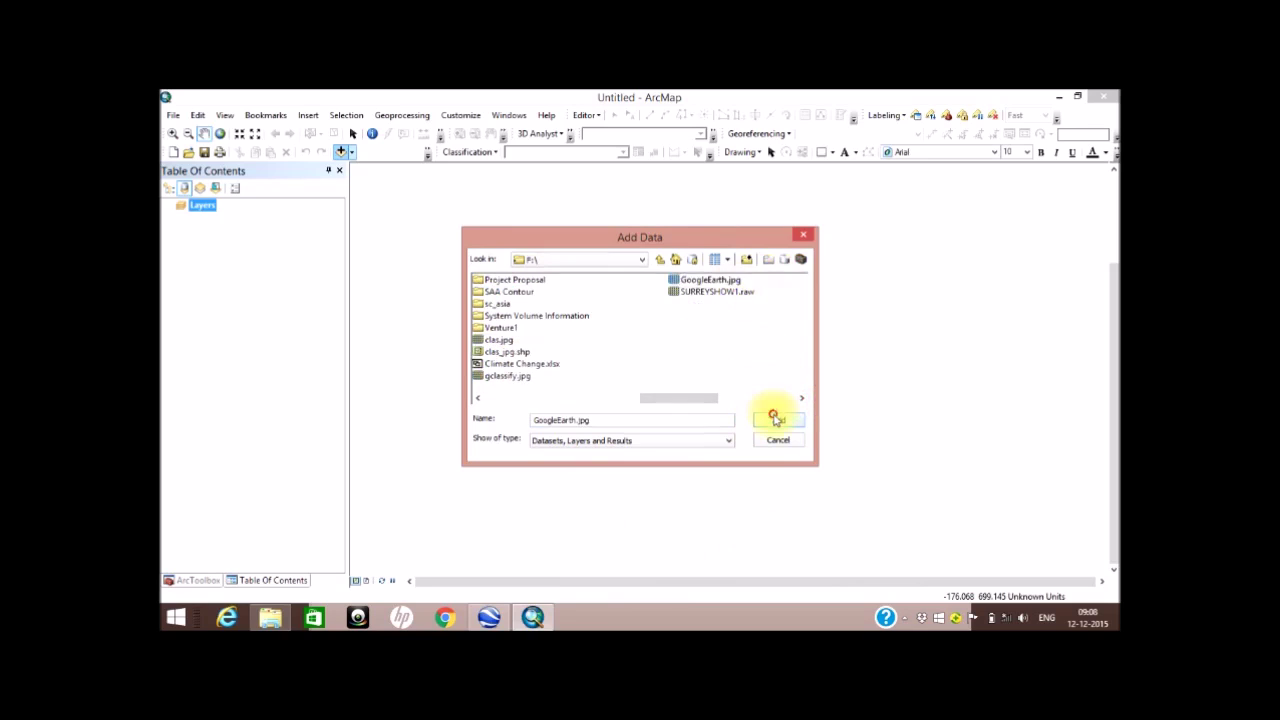
click(774, 417)
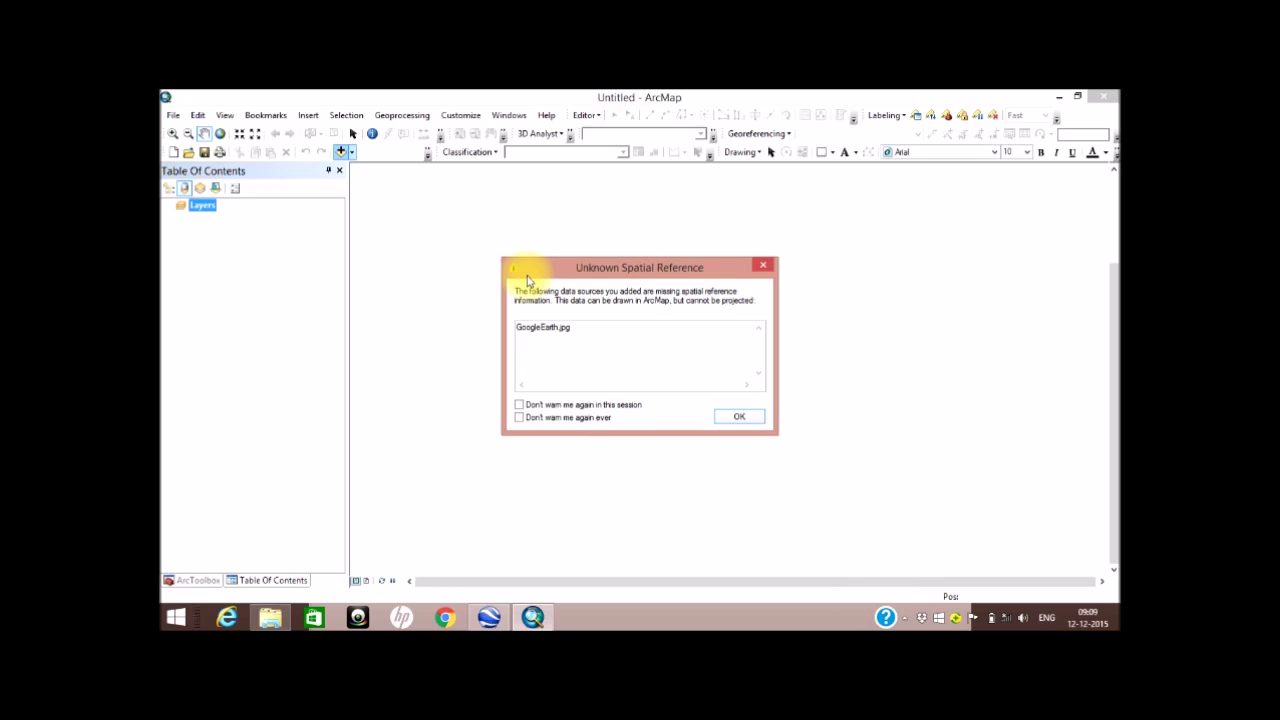
click(749, 416)
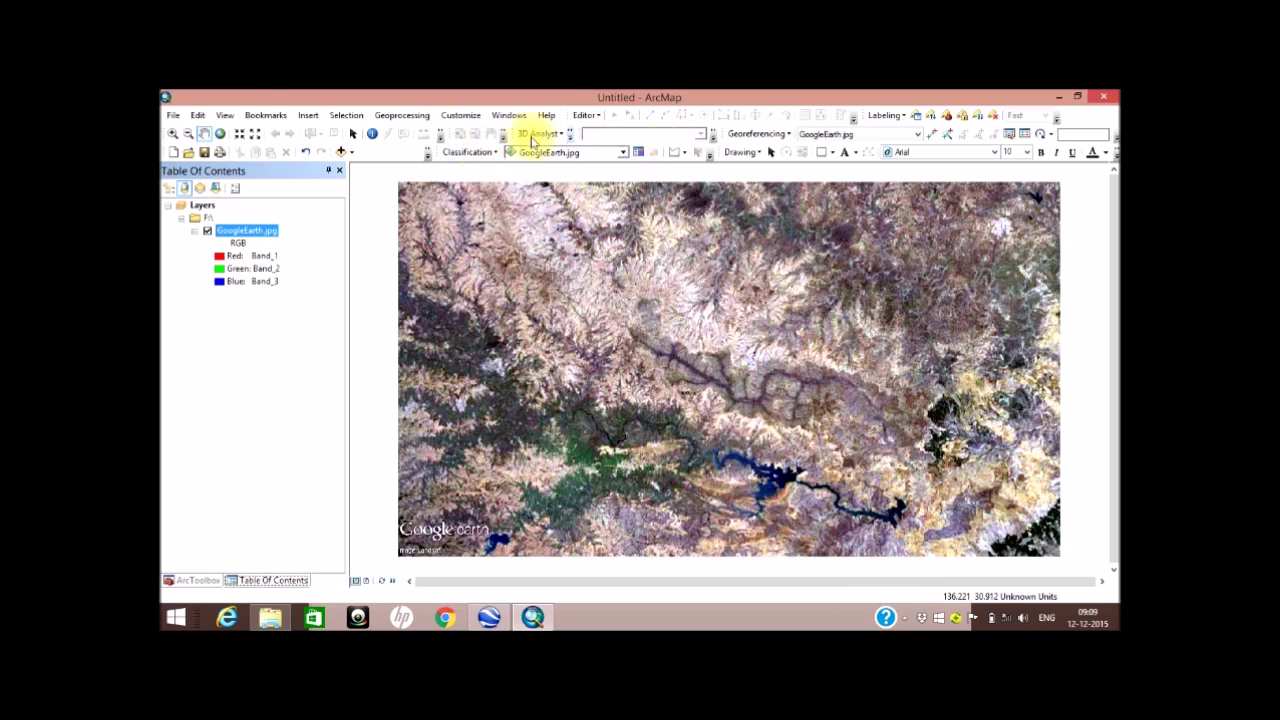
Set up an Iso Cluster Unsupervised Classification of GoogleEarth.jpg with 8 classes
right_click(368, 158)
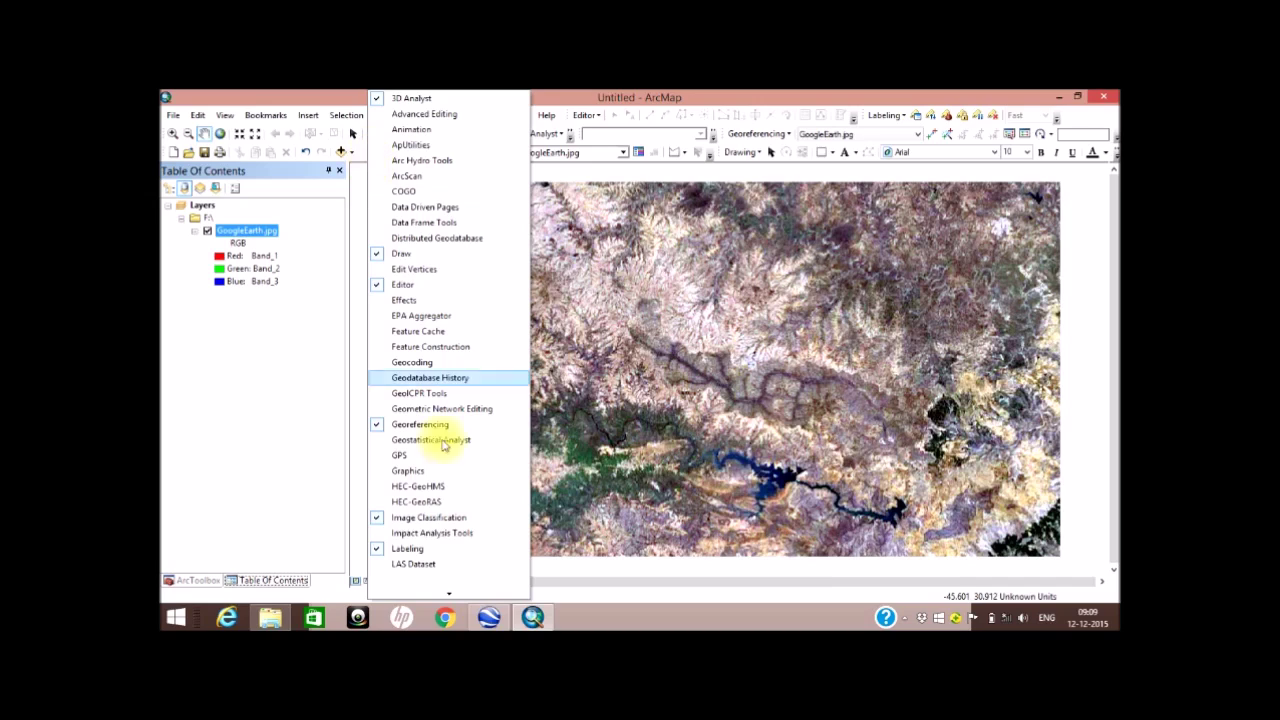
click(443, 517)
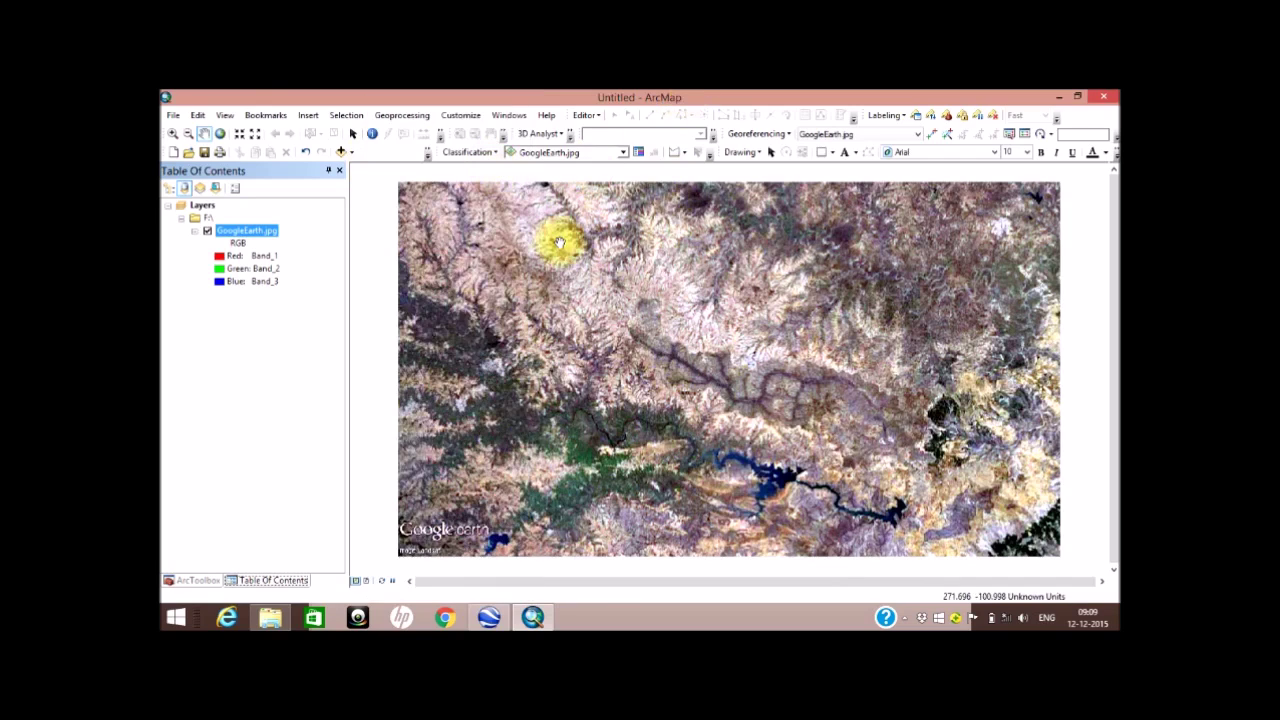
click(490, 153)
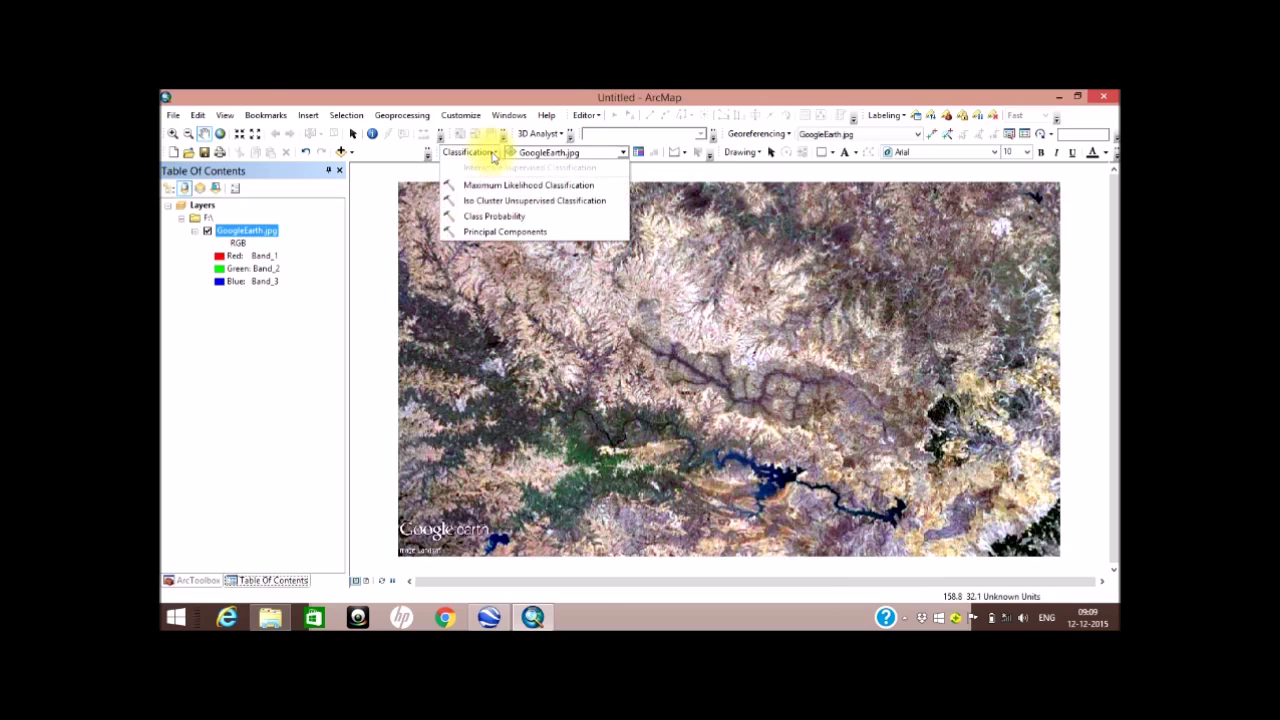
click(476, 208)
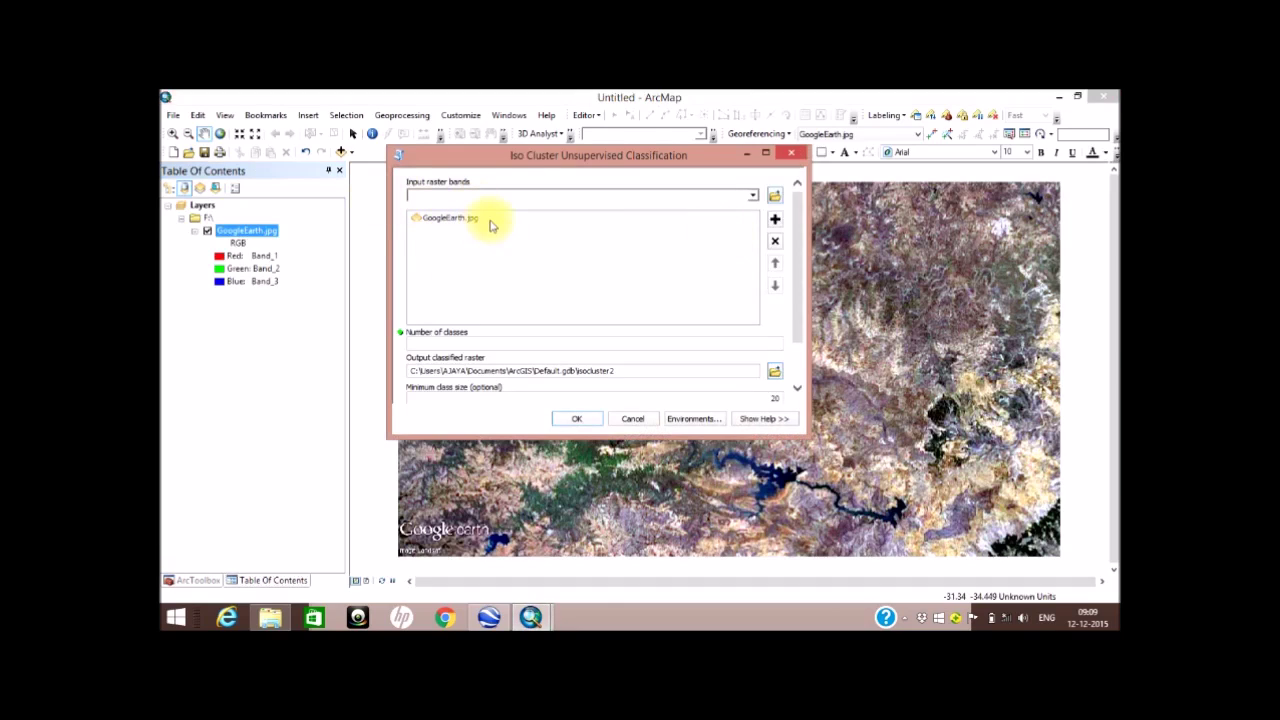
click(491, 218)
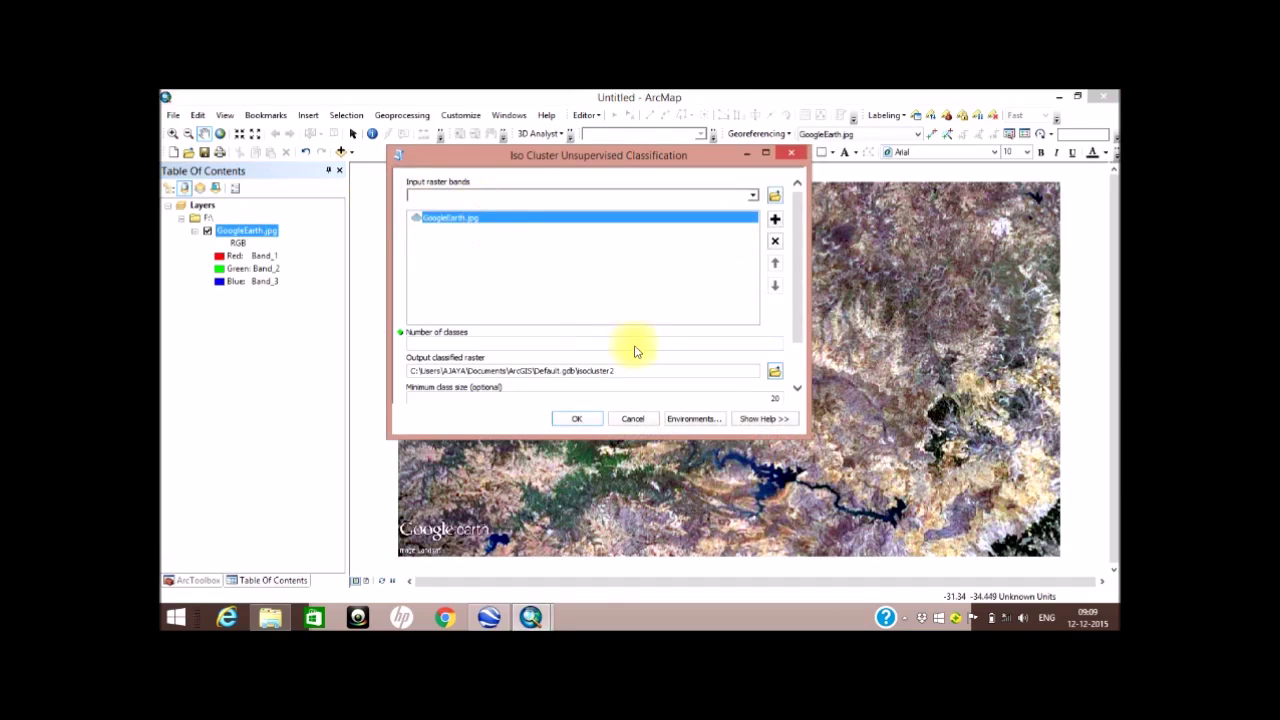
click(522, 344)
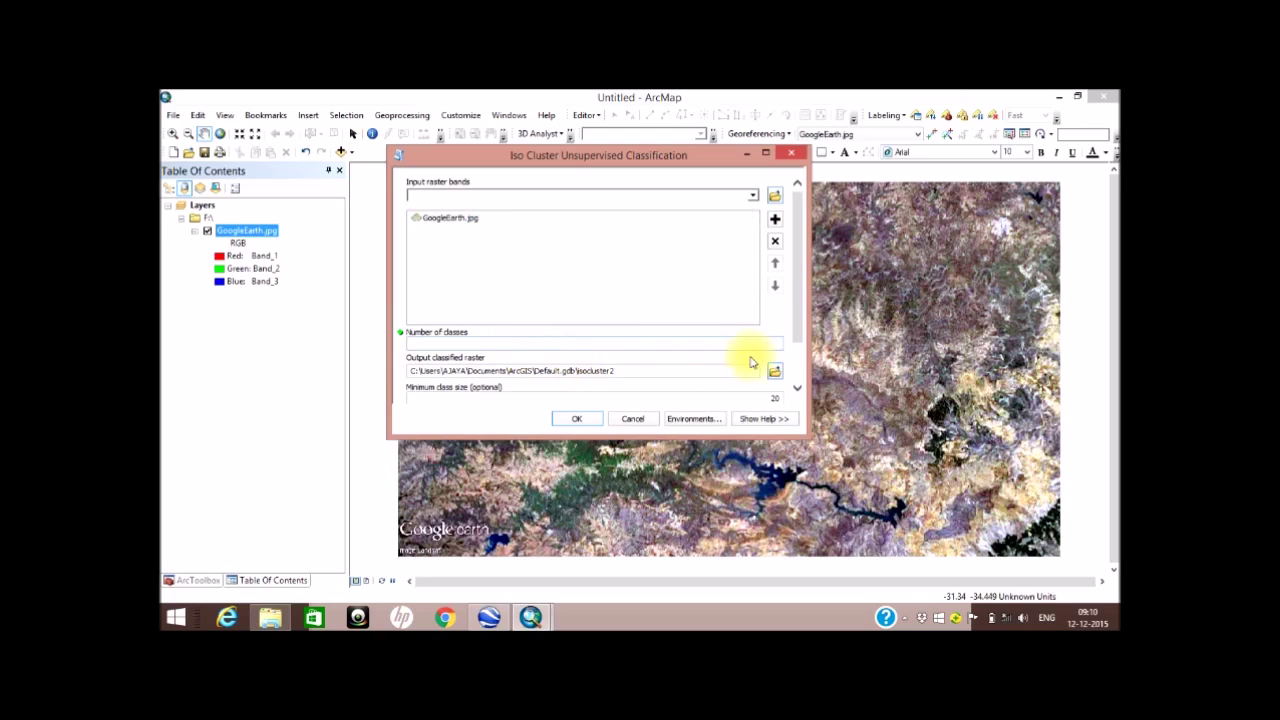
text(8)
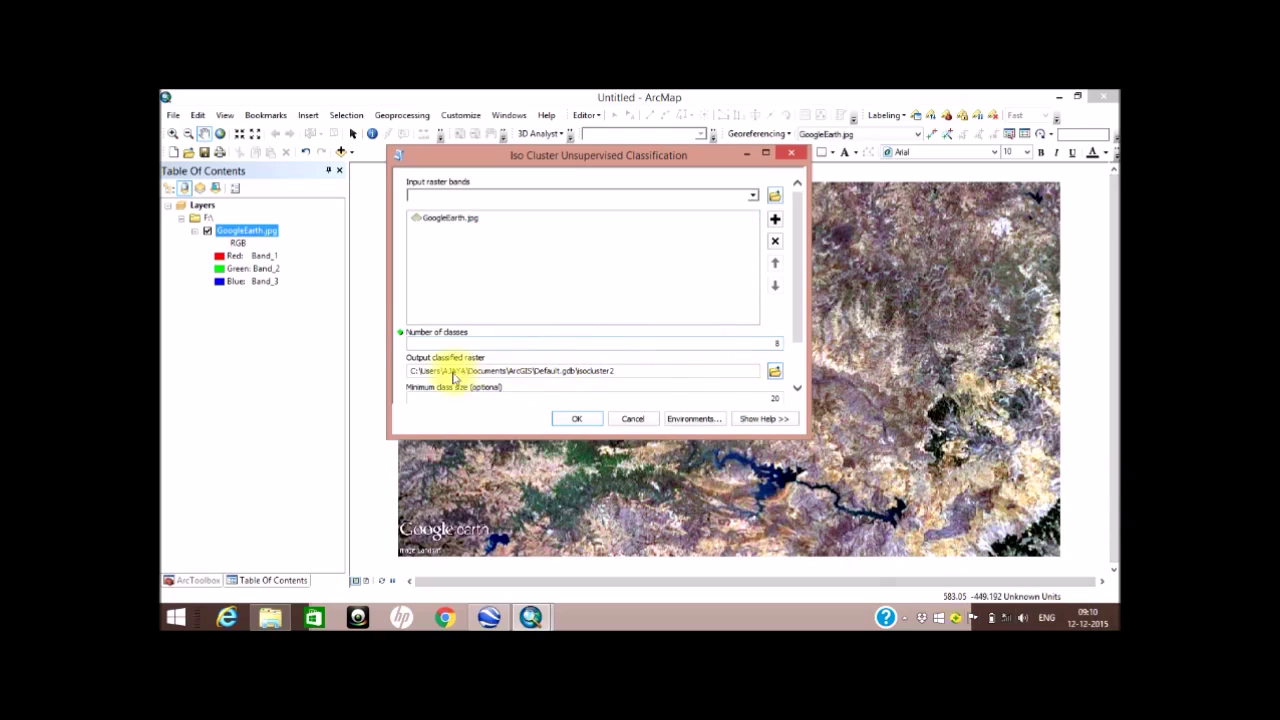
Set the output classified raster to unsupervised on the F: drive and run the classification
click(774, 371)
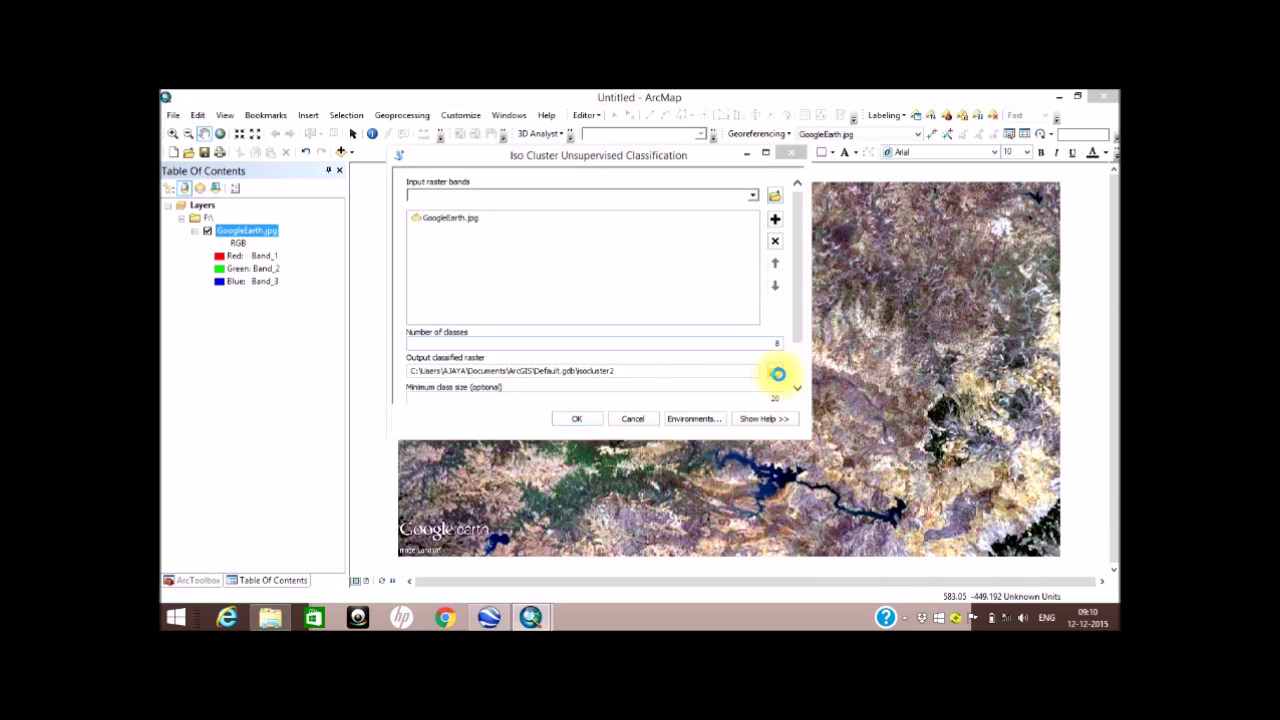
click(550, 368)
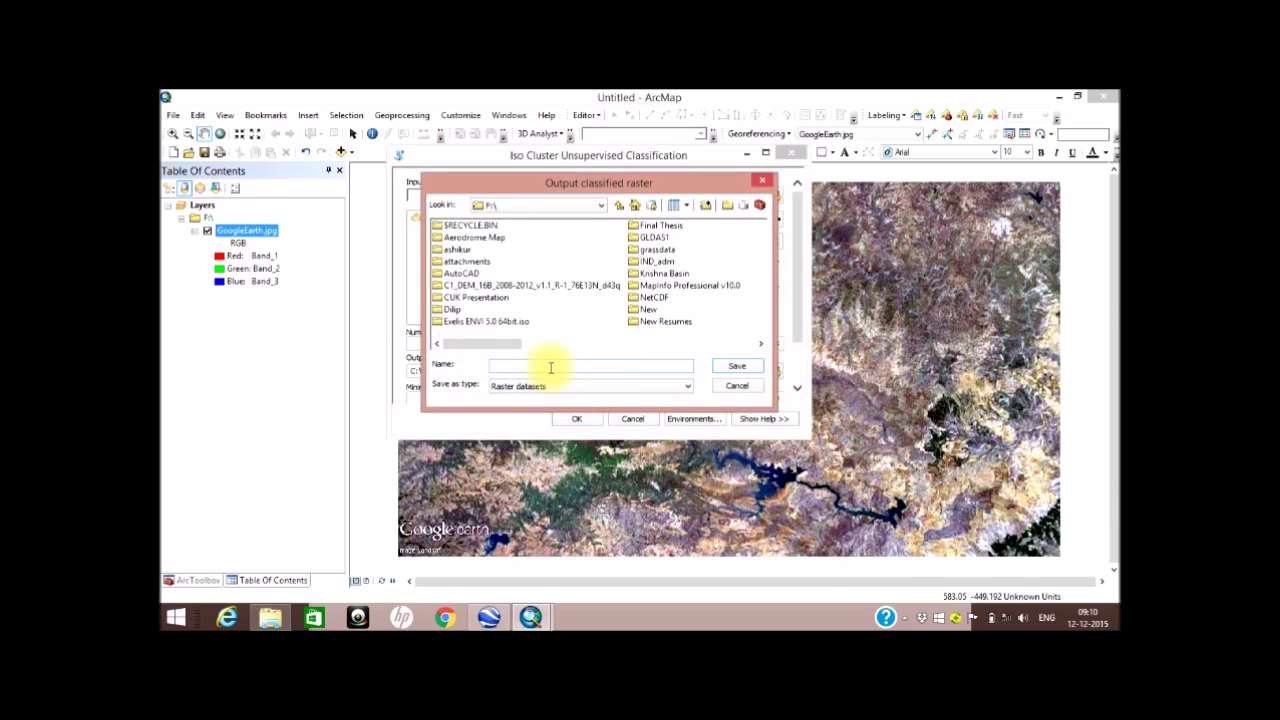
text(un)
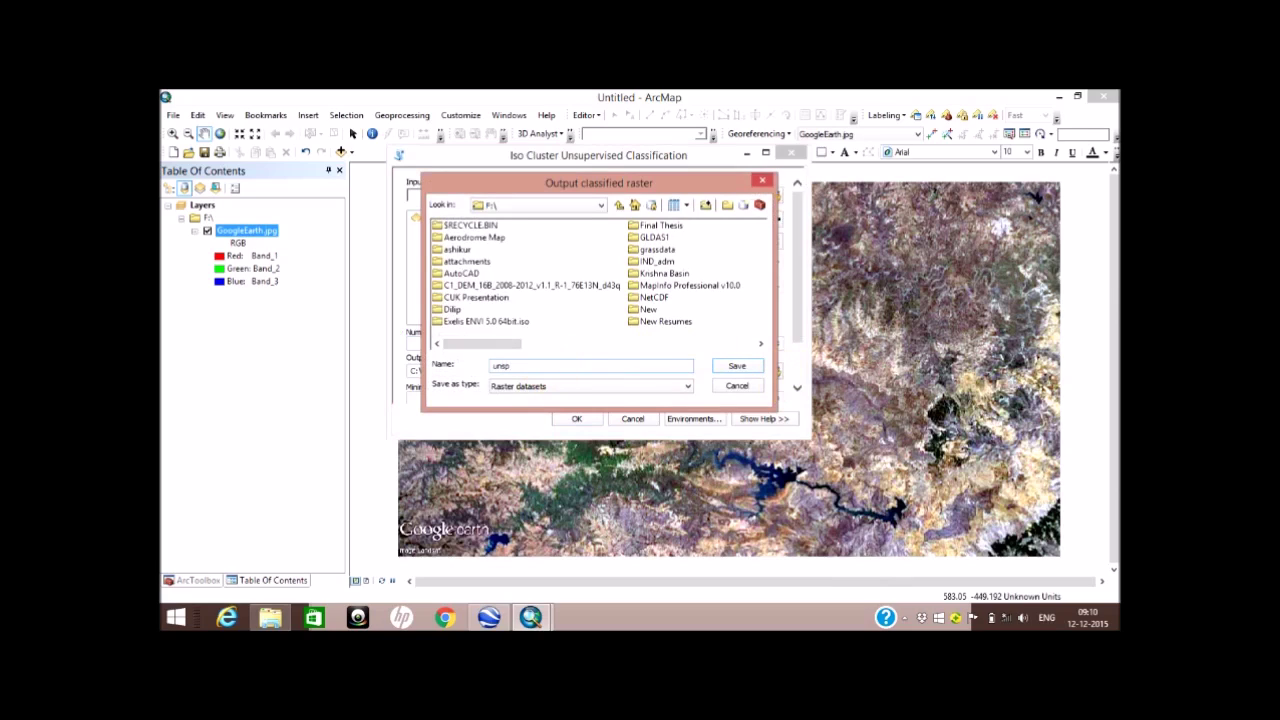
text(supervised)
click(736, 366)
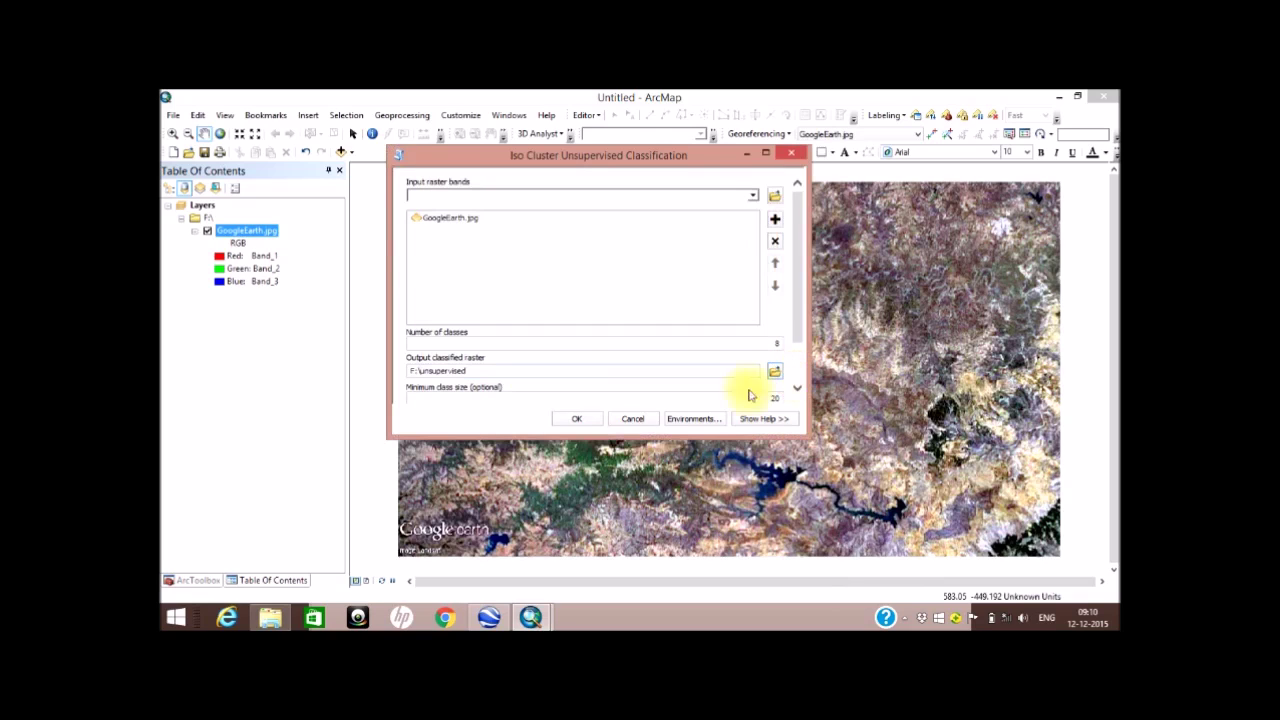
click(575, 416)
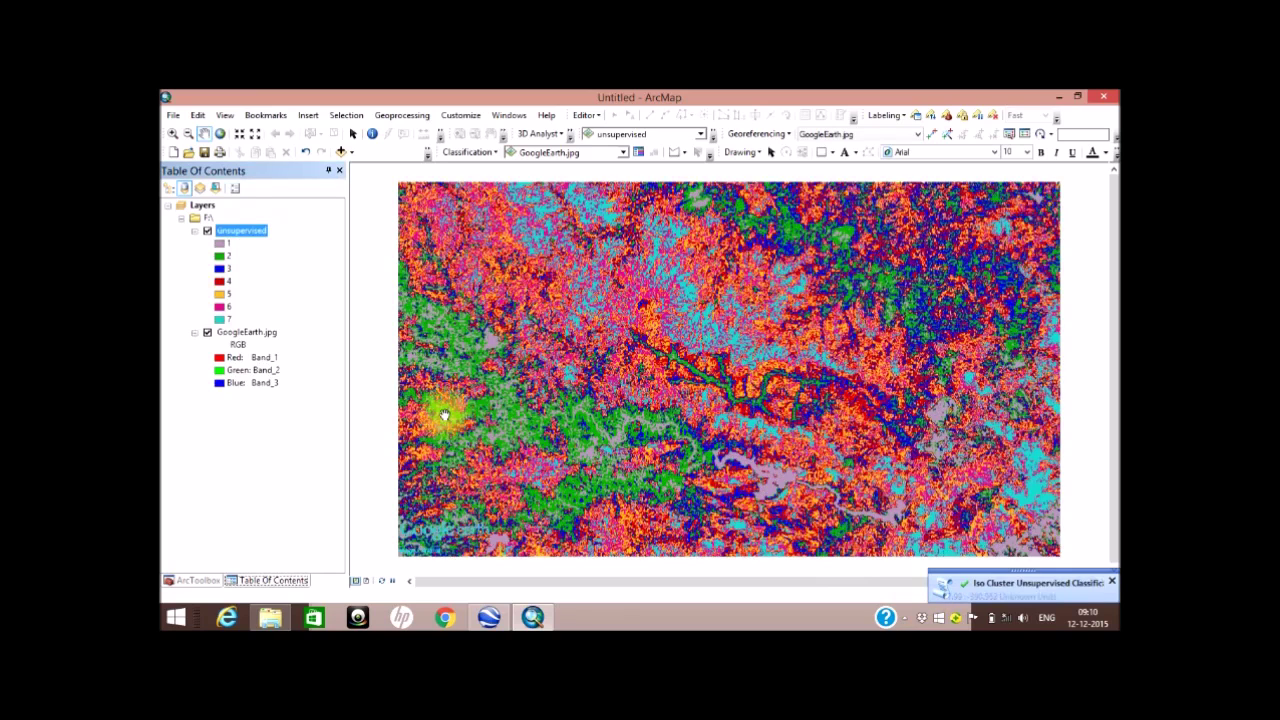
Compare the unsupervised raster with the original GoogleEarth.jpg image around the river and reservoir by toggling the classified layer's visibility
click(206, 231)
click(207, 231)
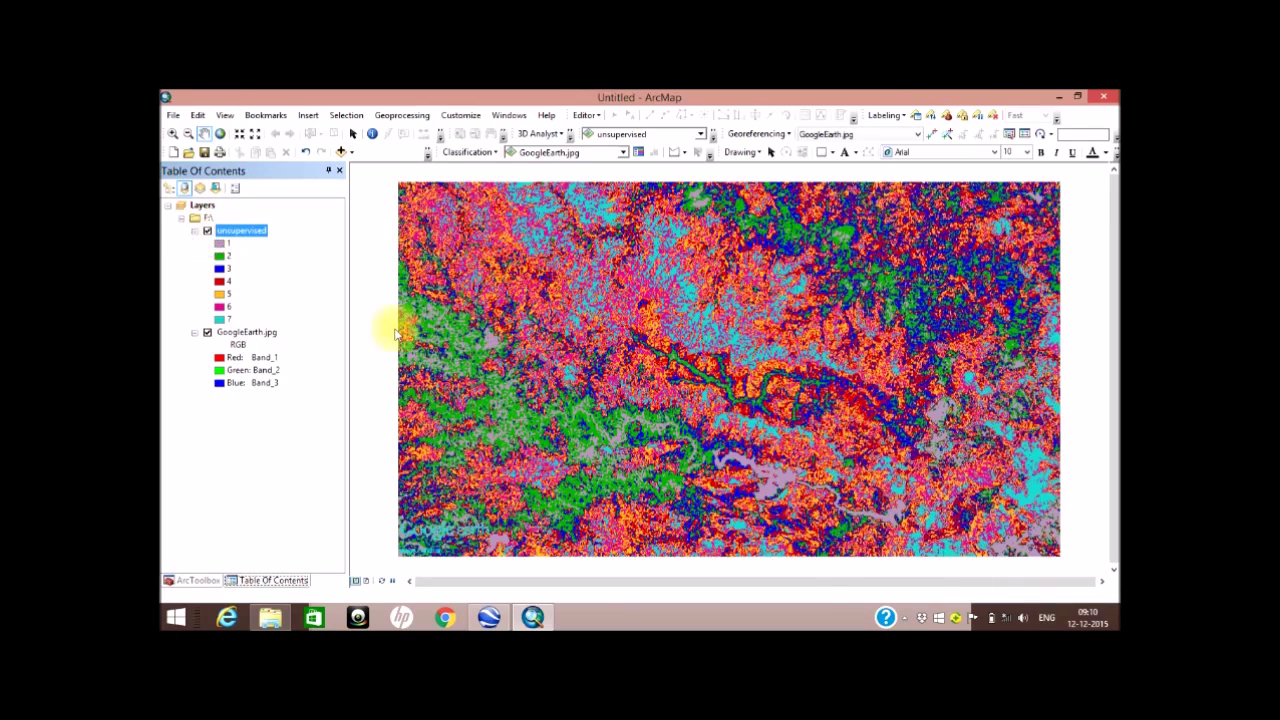
scroll(669, 409, up, 3)
scroll(669, 409, down, 5)
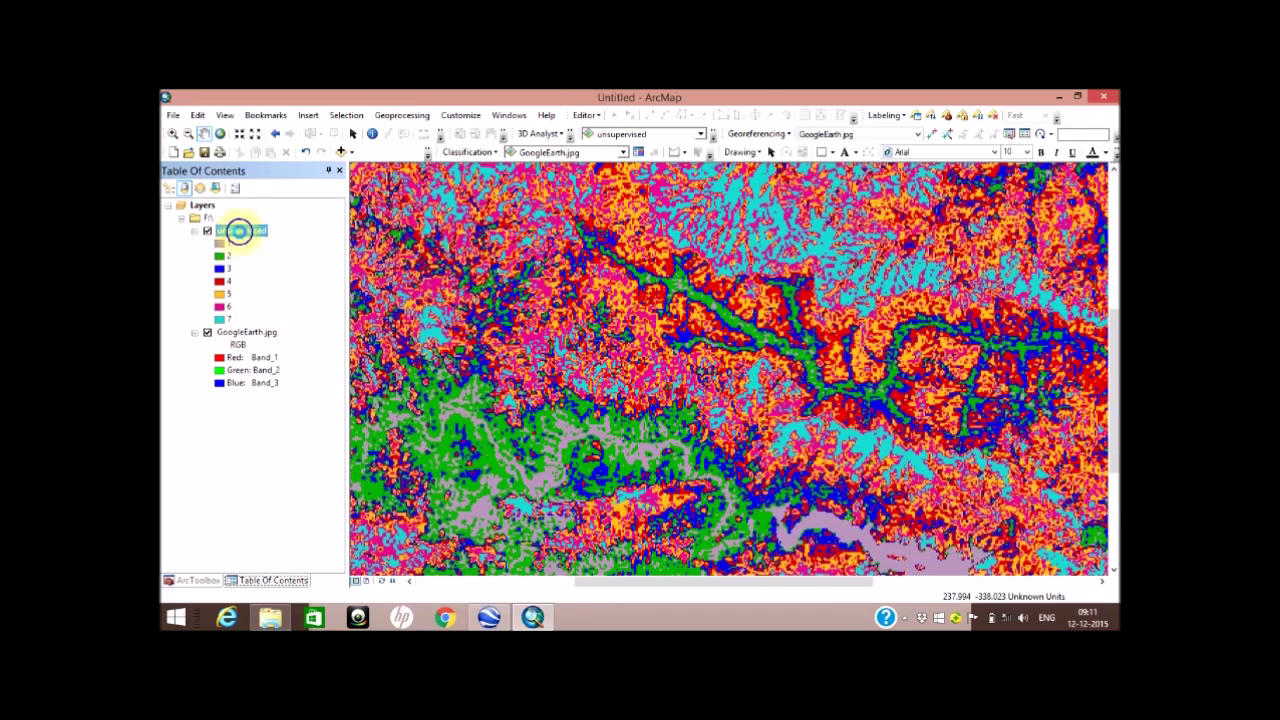
right_click(240, 234)
click(571, 349)
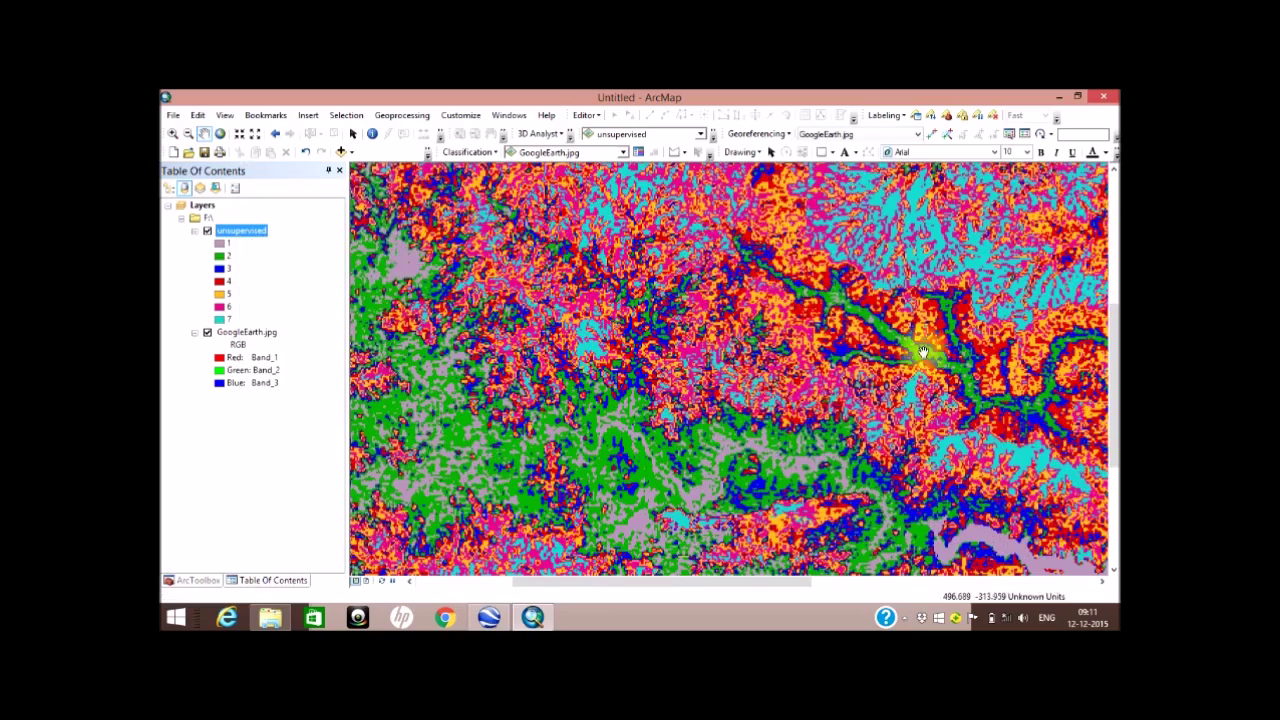
drag(982, 392, 923, 366)
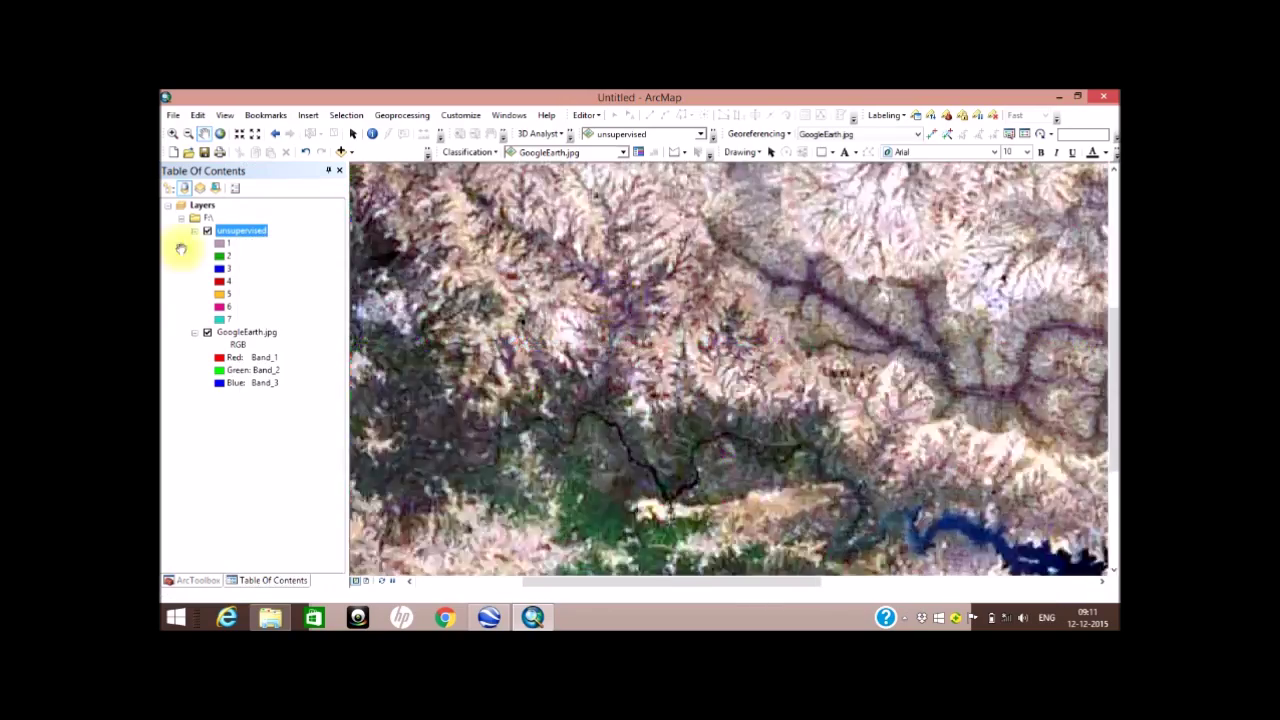
click(208, 232)
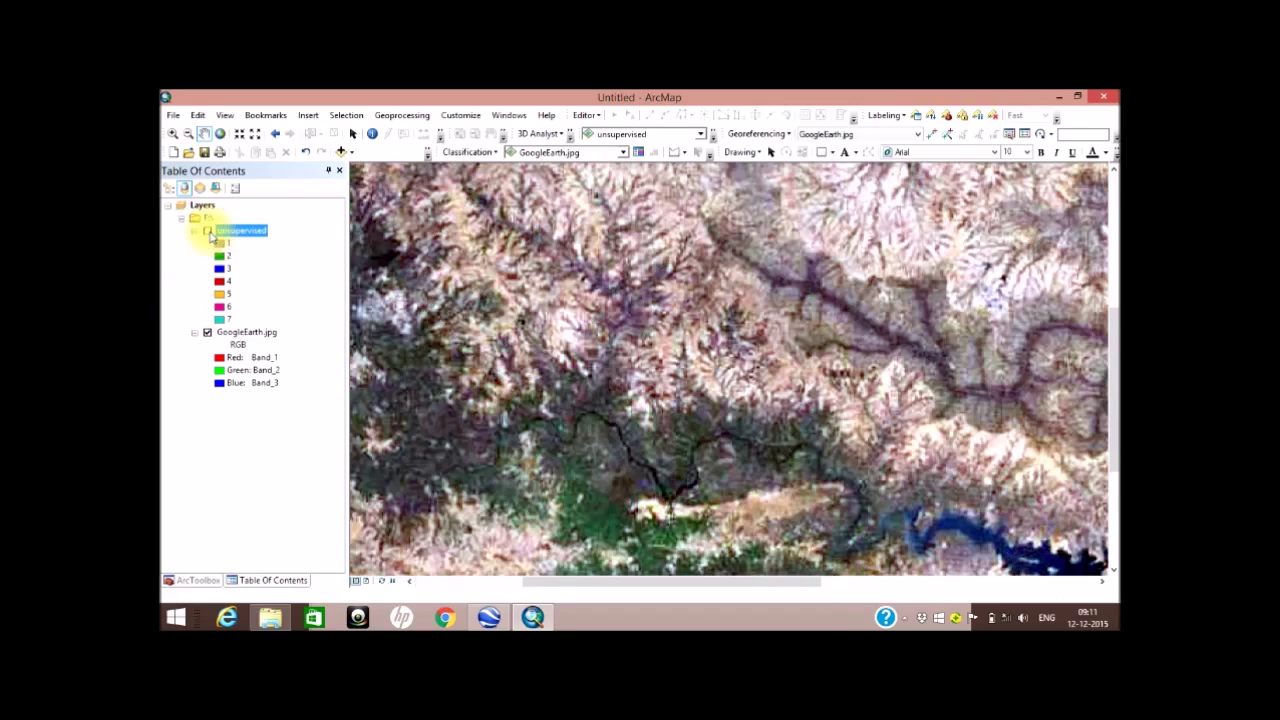
scroll(794, 457, down, 3)
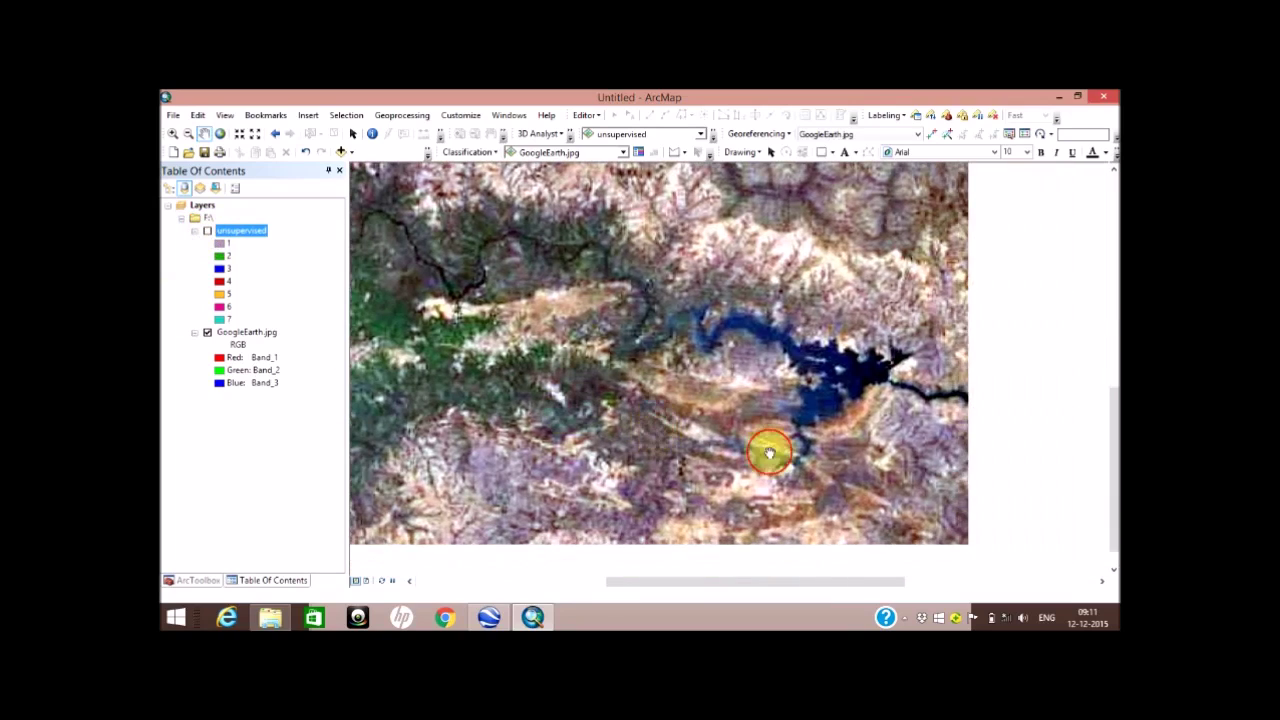
click(207, 232)
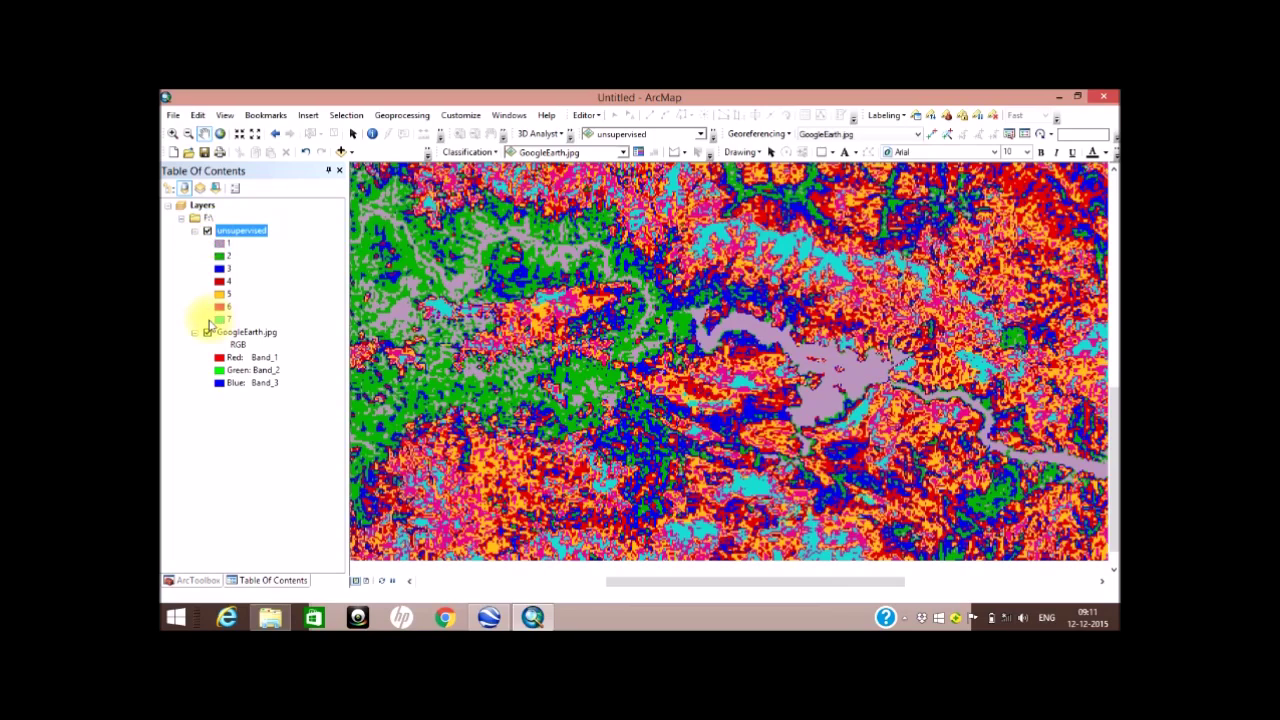
In the unsupervised layer's symbology, label class 1 as Water and class 4 as Vegitation
click(221, 244)
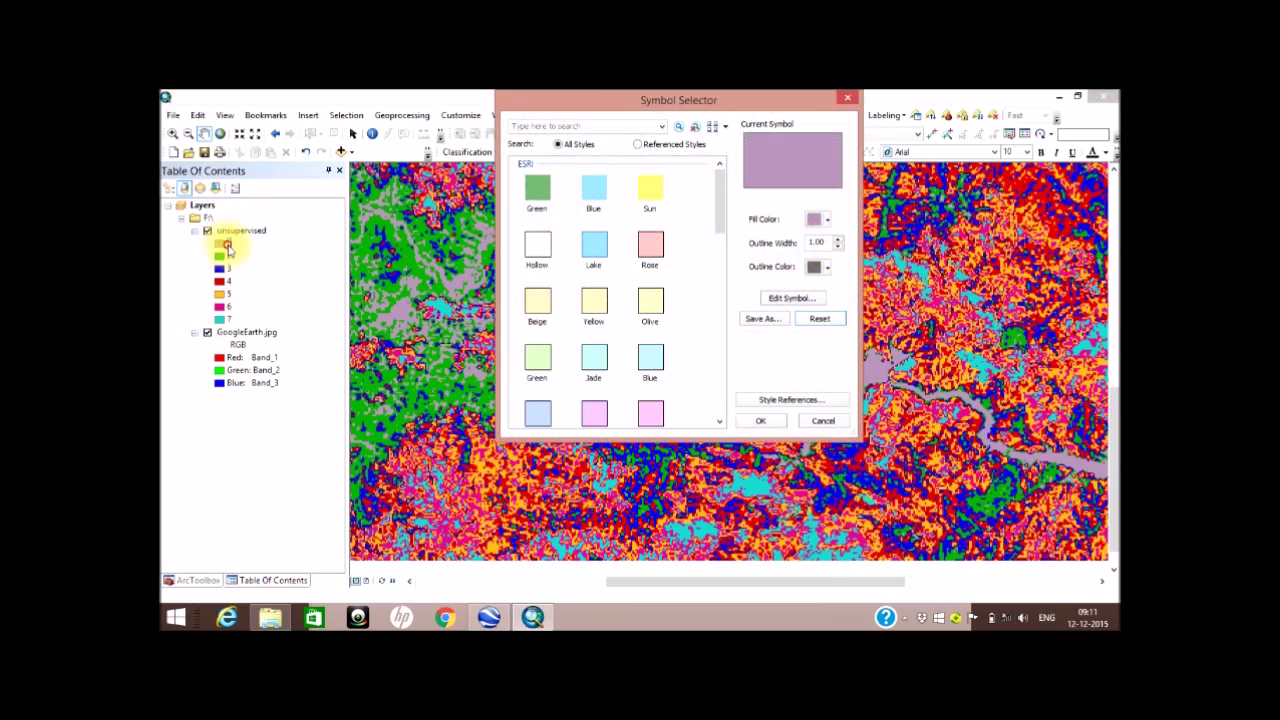
click(847, 98)
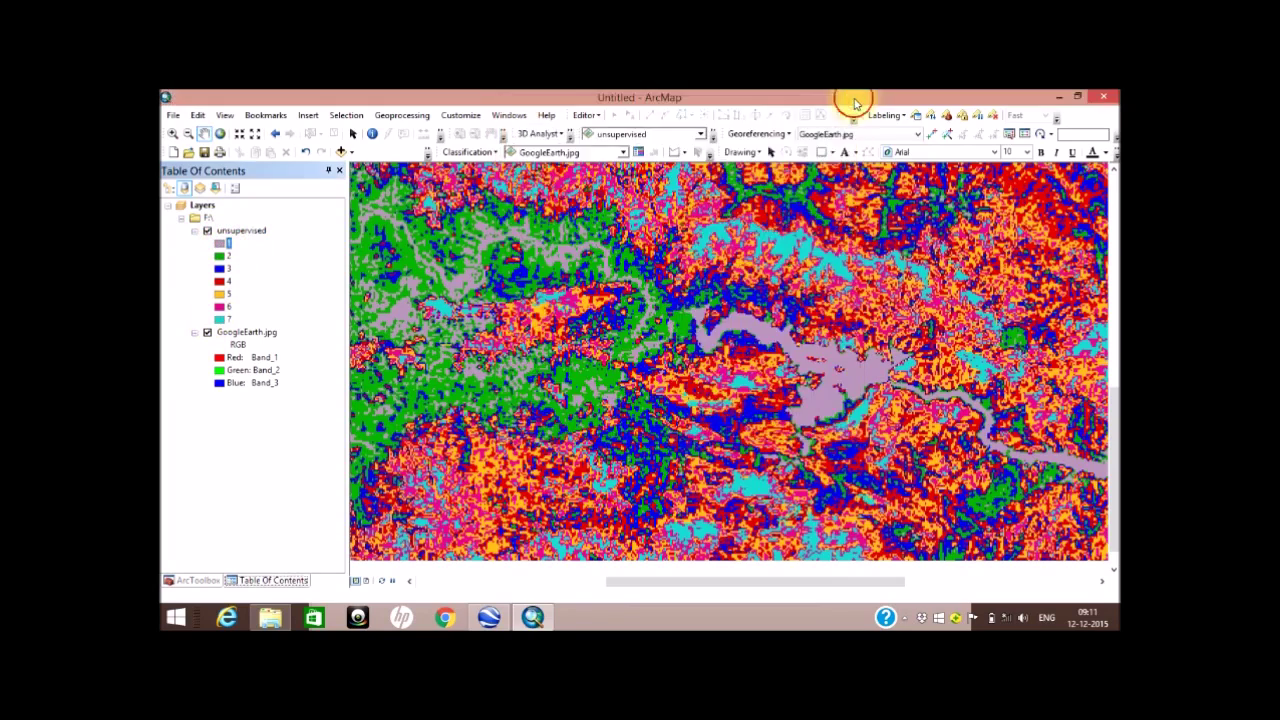
right_click(268, 237)
click(309, 434)
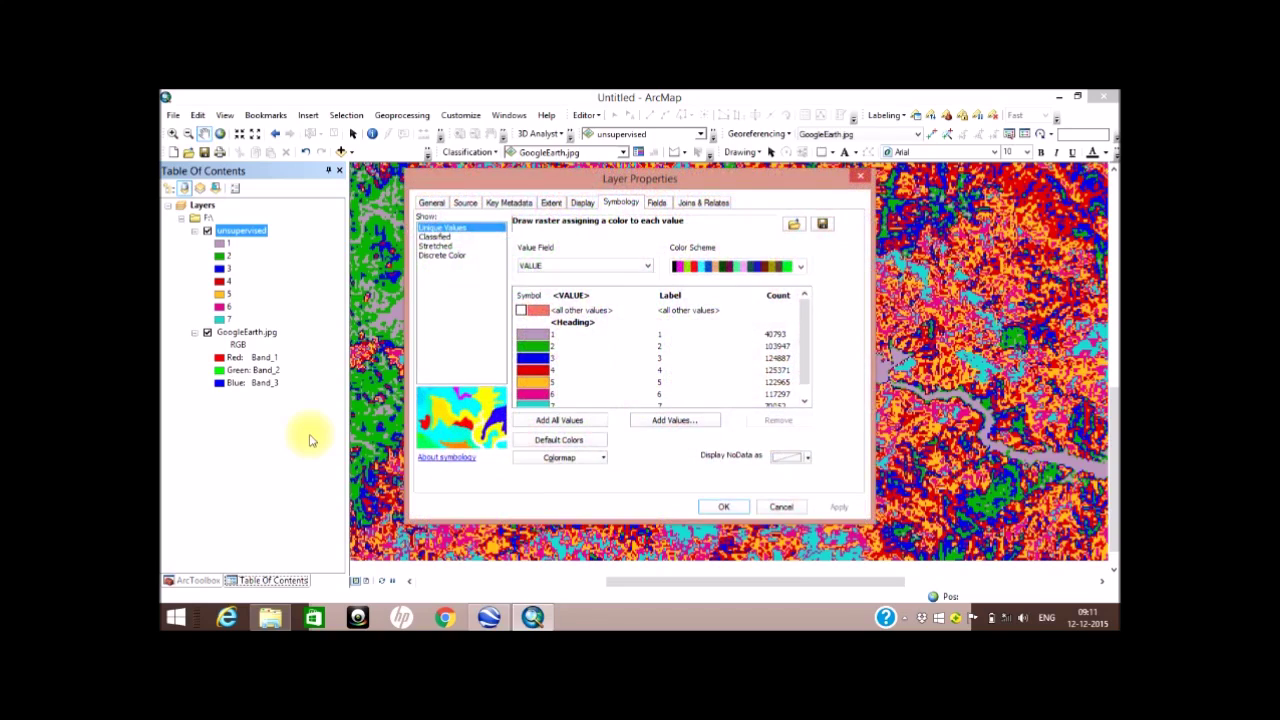
click(560, 334)
click(668, 336)
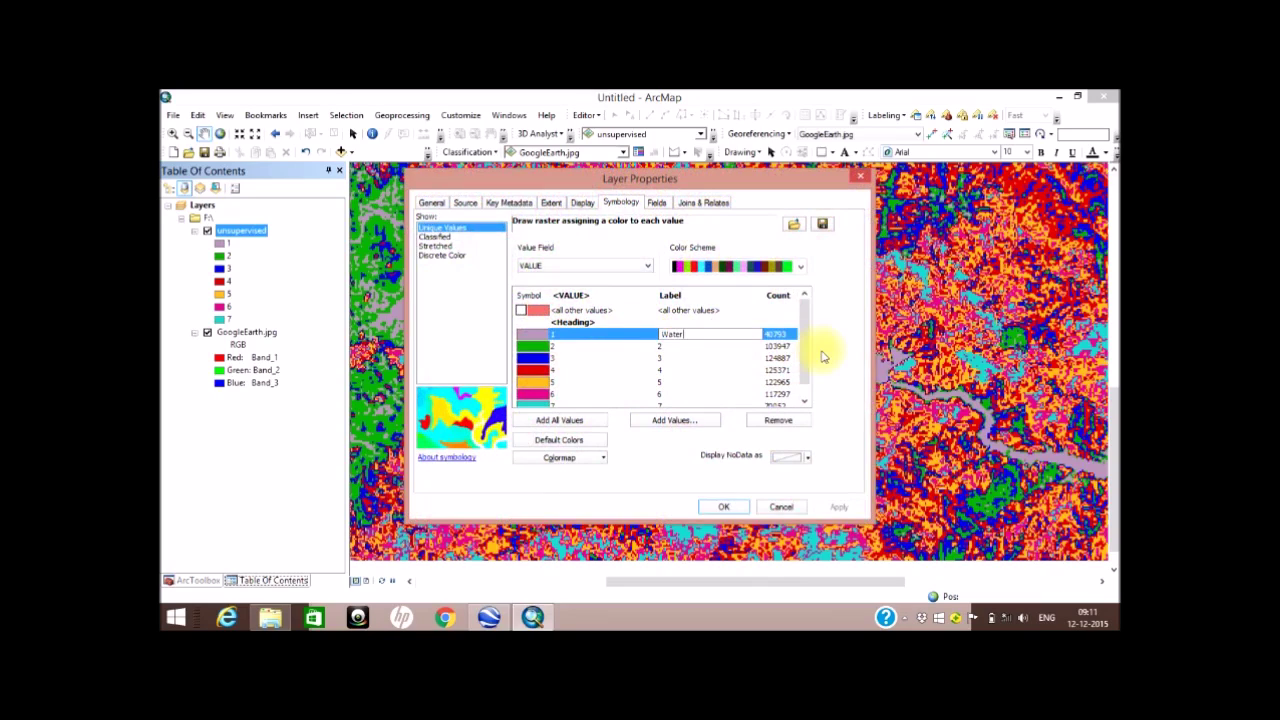
text(Water)
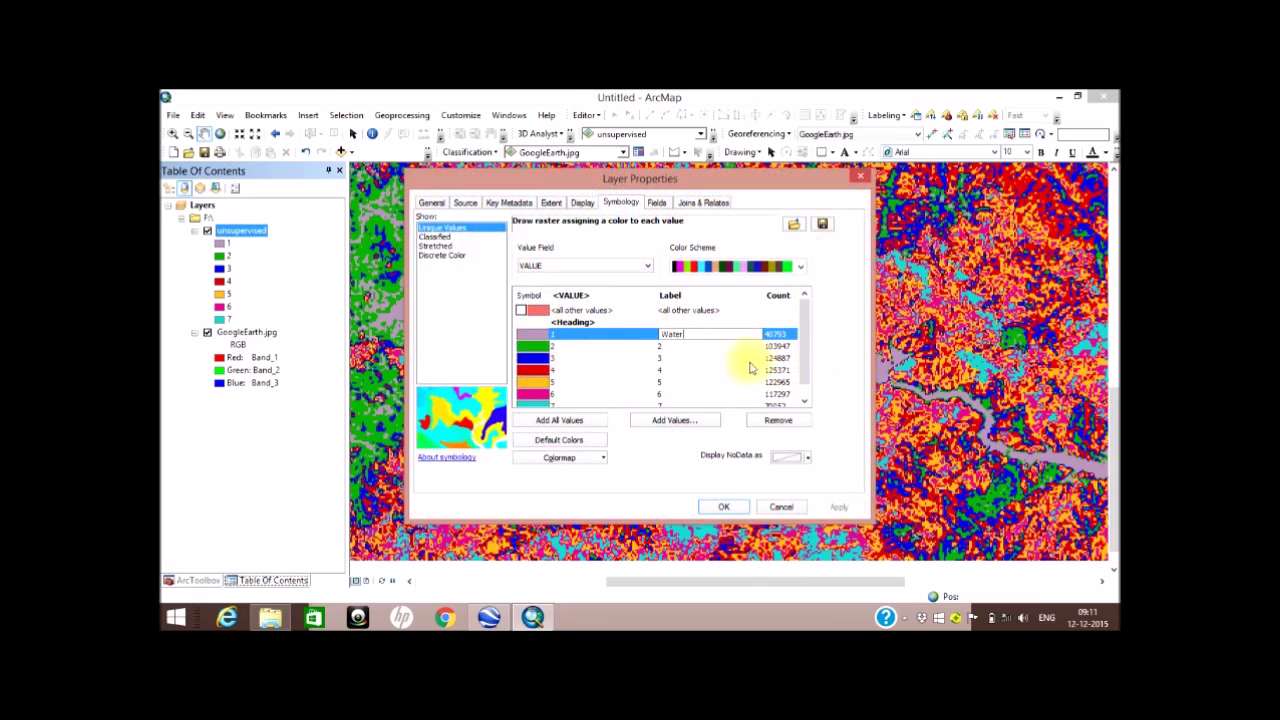
click(660, 370)
click(660, 370)
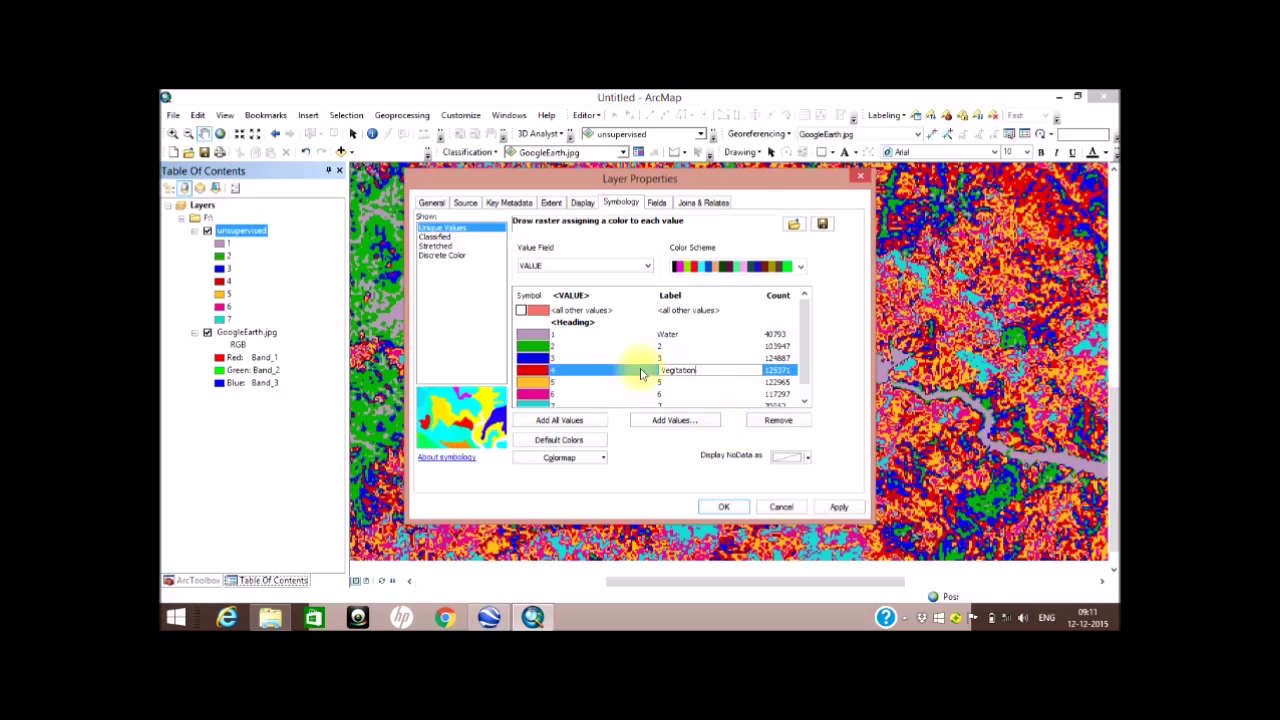
key(Return)
Recolor the Water class dark blue and the Vegitation class bright green, and apply the symbology to the unsupervised layer
click(548, 338)
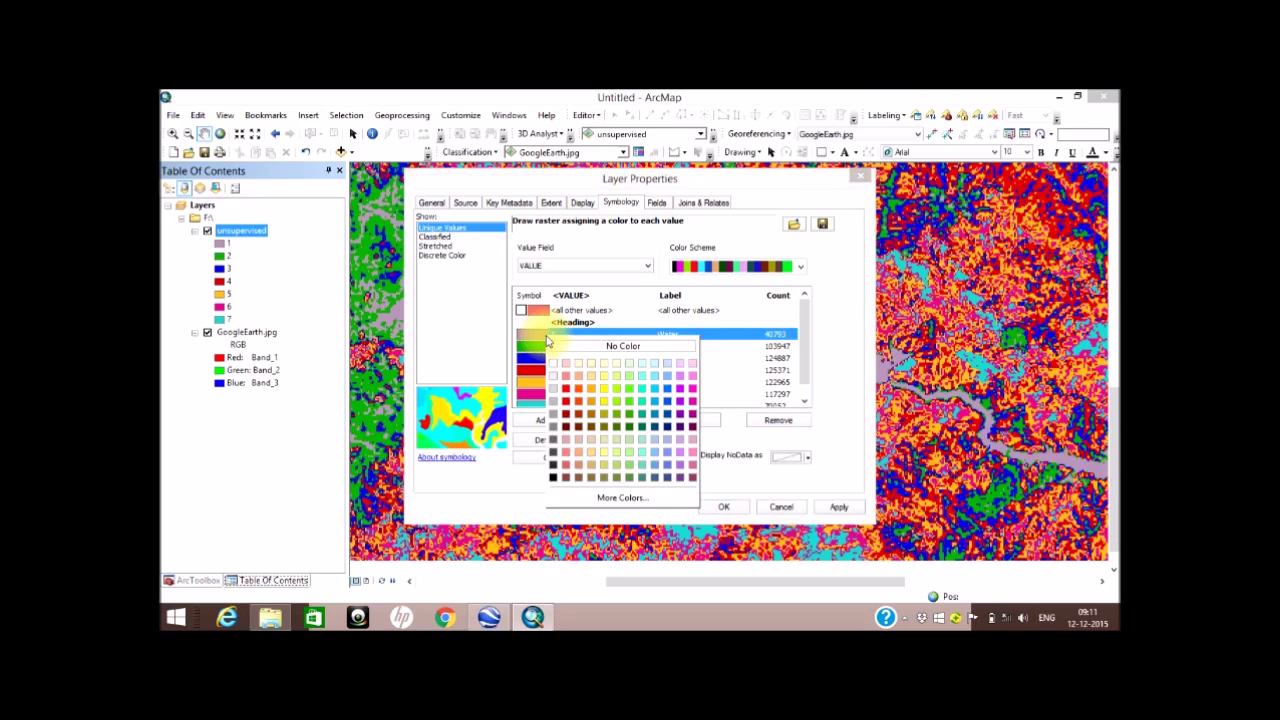
click(668, 427)
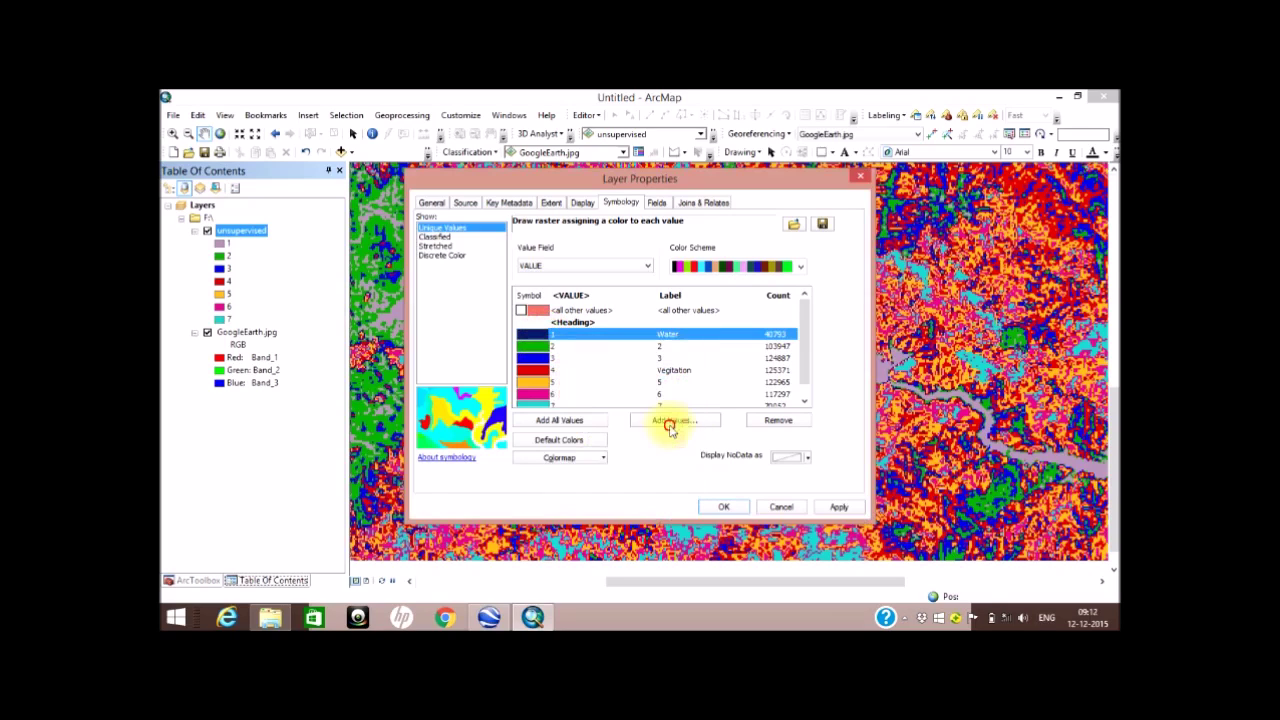
click(535, 370)
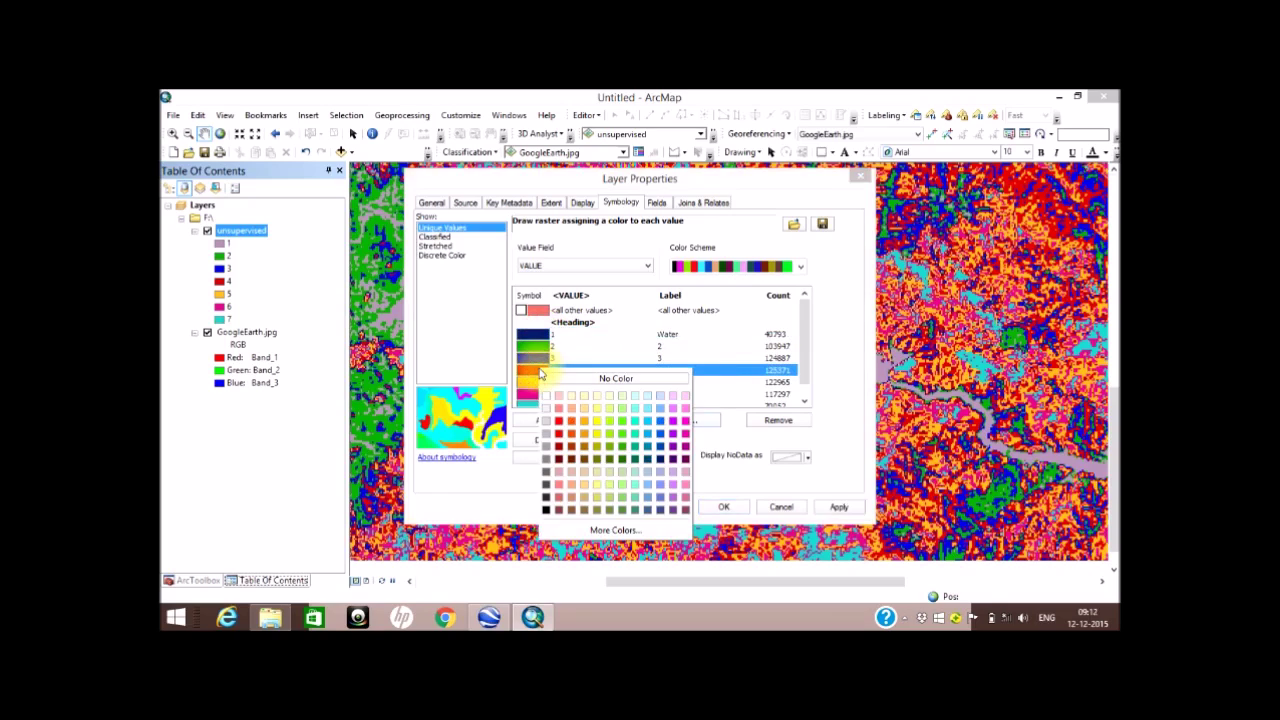
click(619, 439)
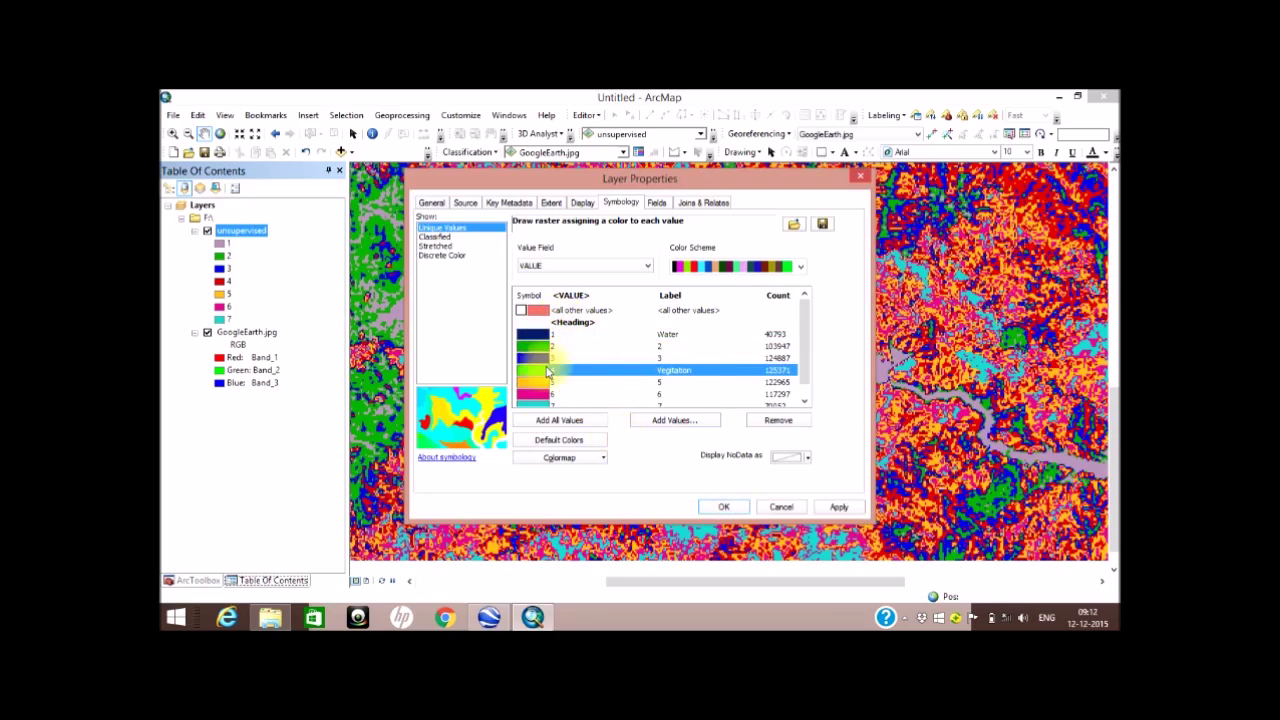
click(727, 508)
click(838, 507)
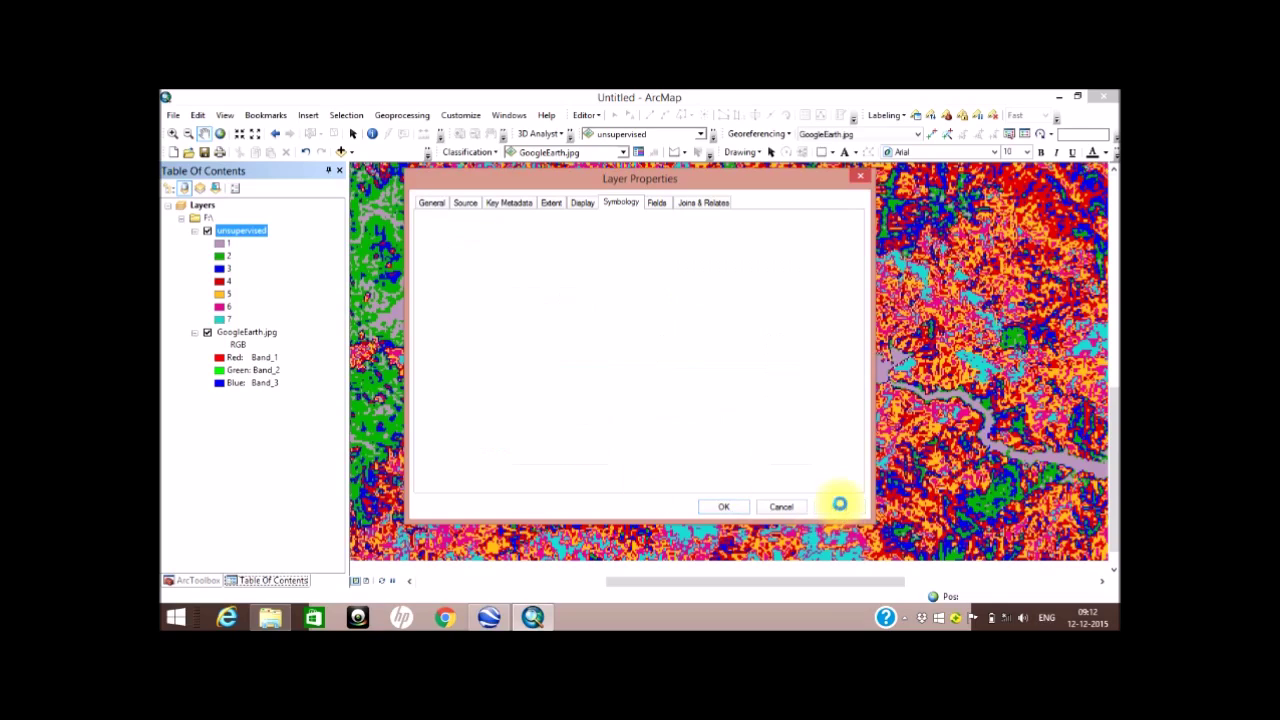
click(727, 508)
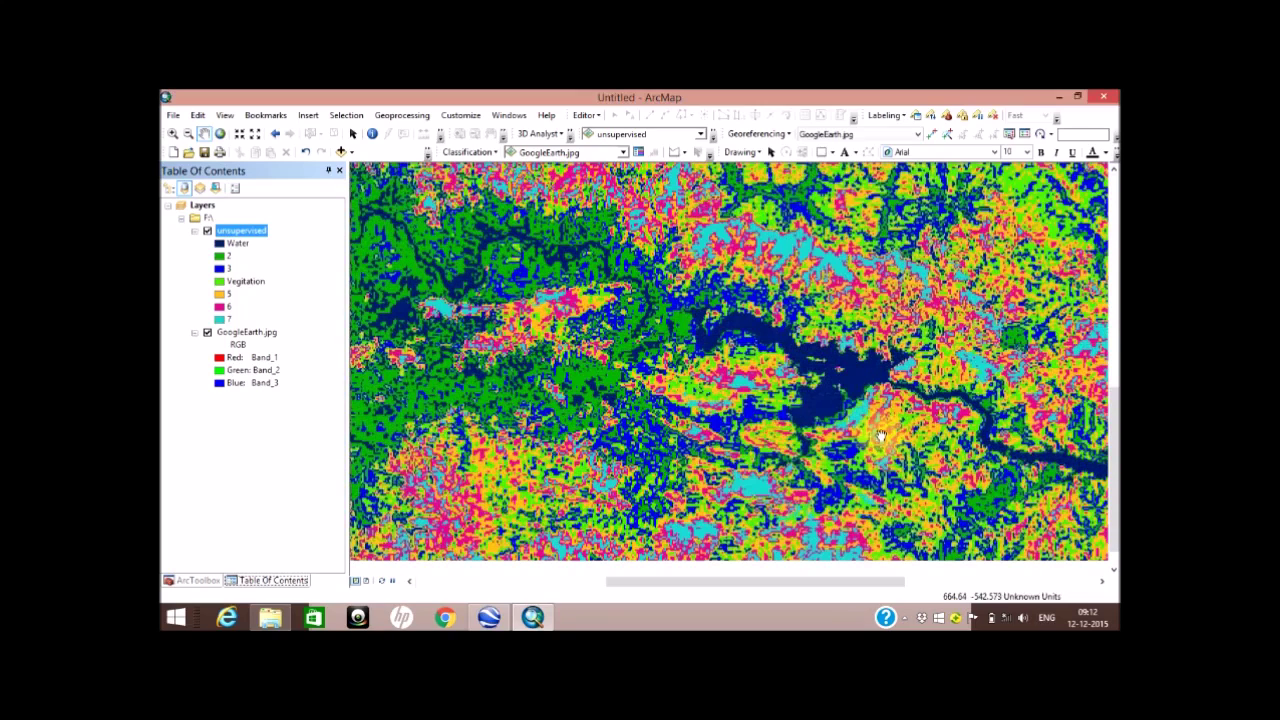
Examine how the Water and Vegitation classes are distributed across the classified raster
click(237, 243)
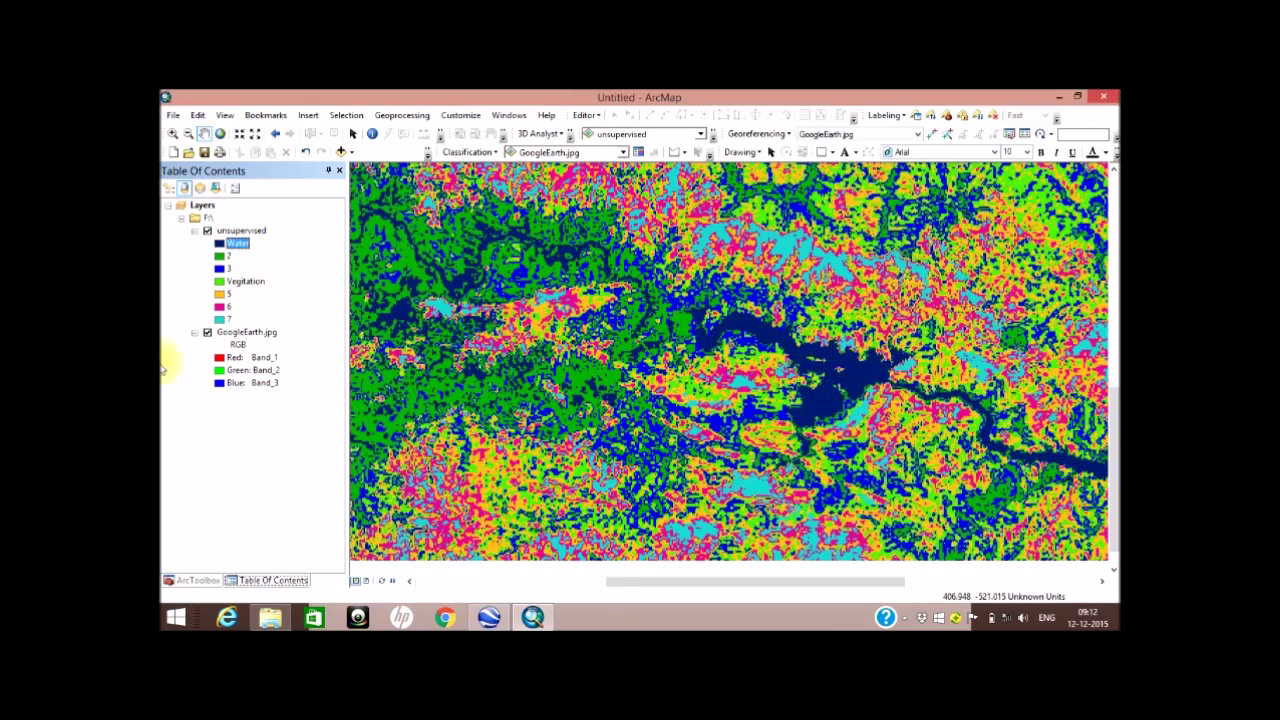
click(245, 281)
scroll(663, 440, down, 3)
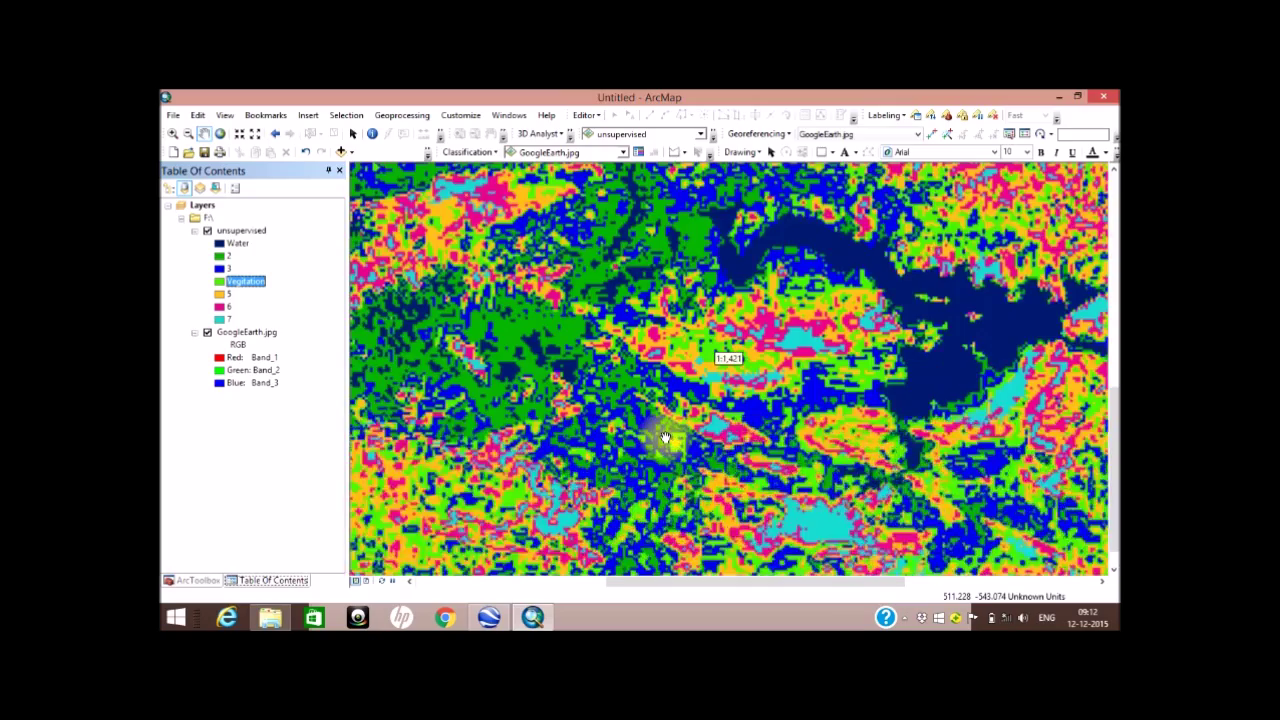
scroll(665, 440, up, 3)
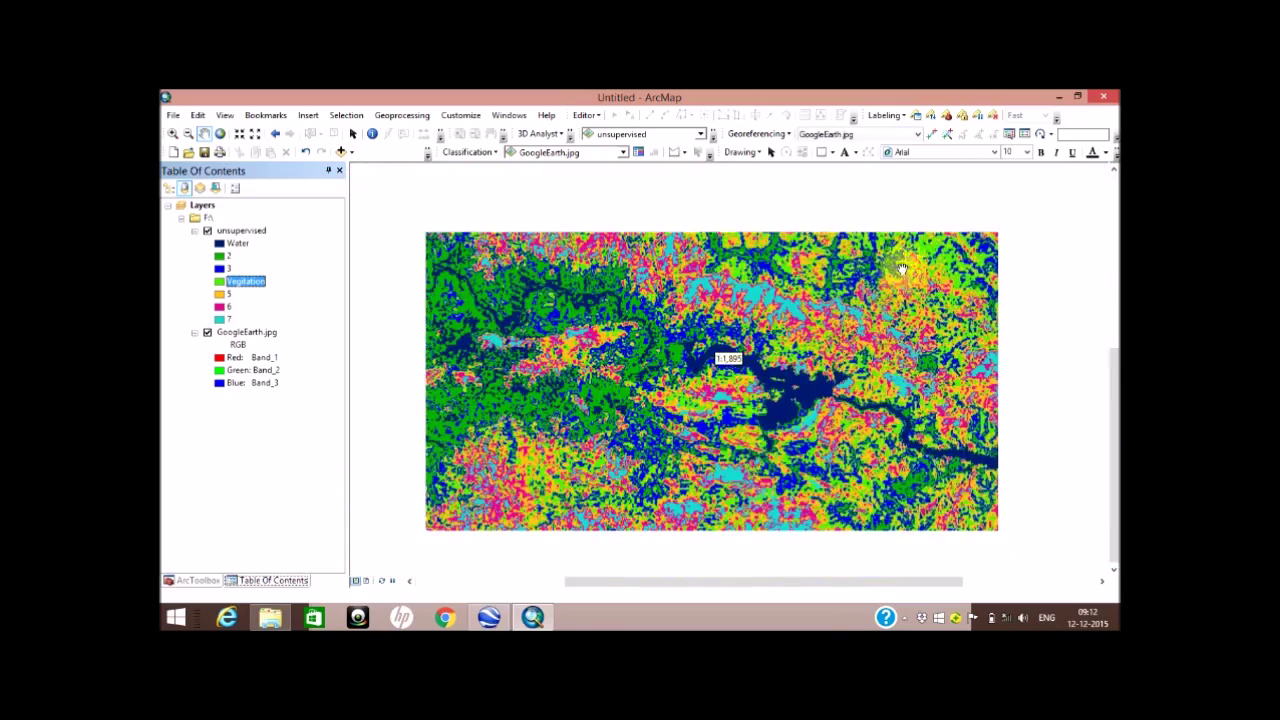
scroll(905, 266, down, 2)
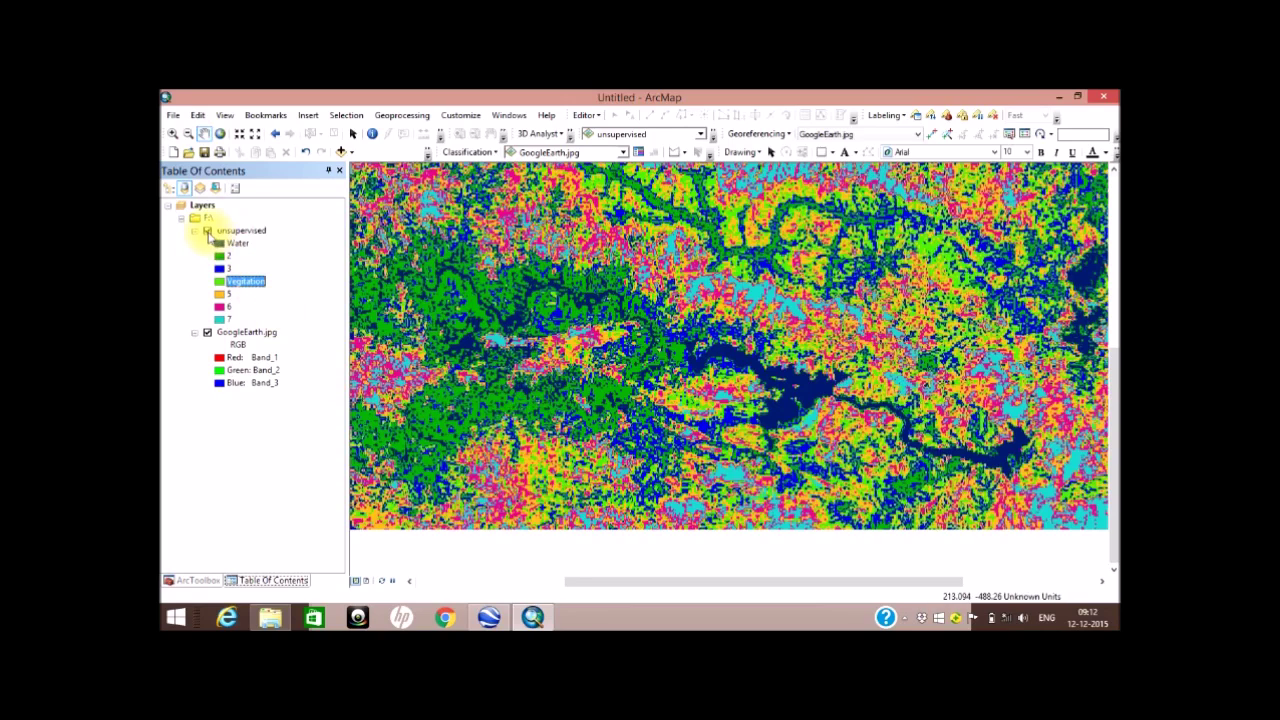
Hide the unsupervised layer and examine the vegetation and water areas in the original GoogleEarth.jpg image
click(207, 231)
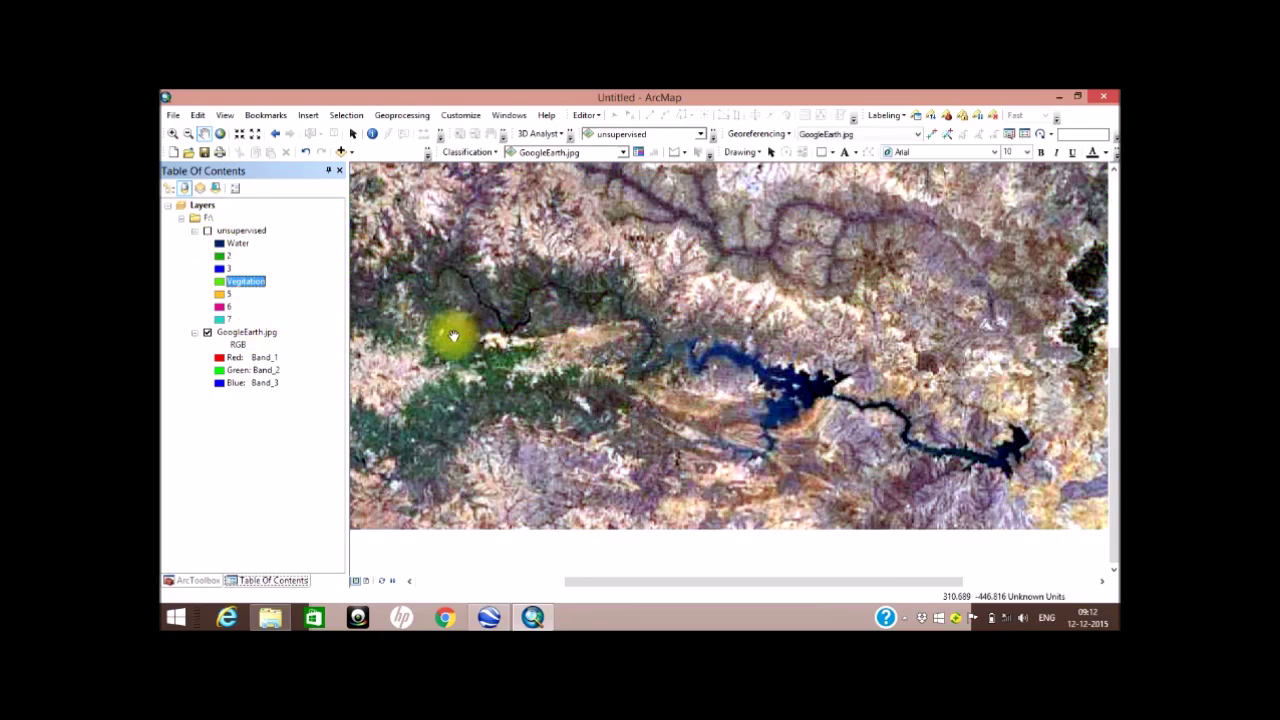
scroll(451, 334, down, 3)
scroll(451, 334, up, 4)
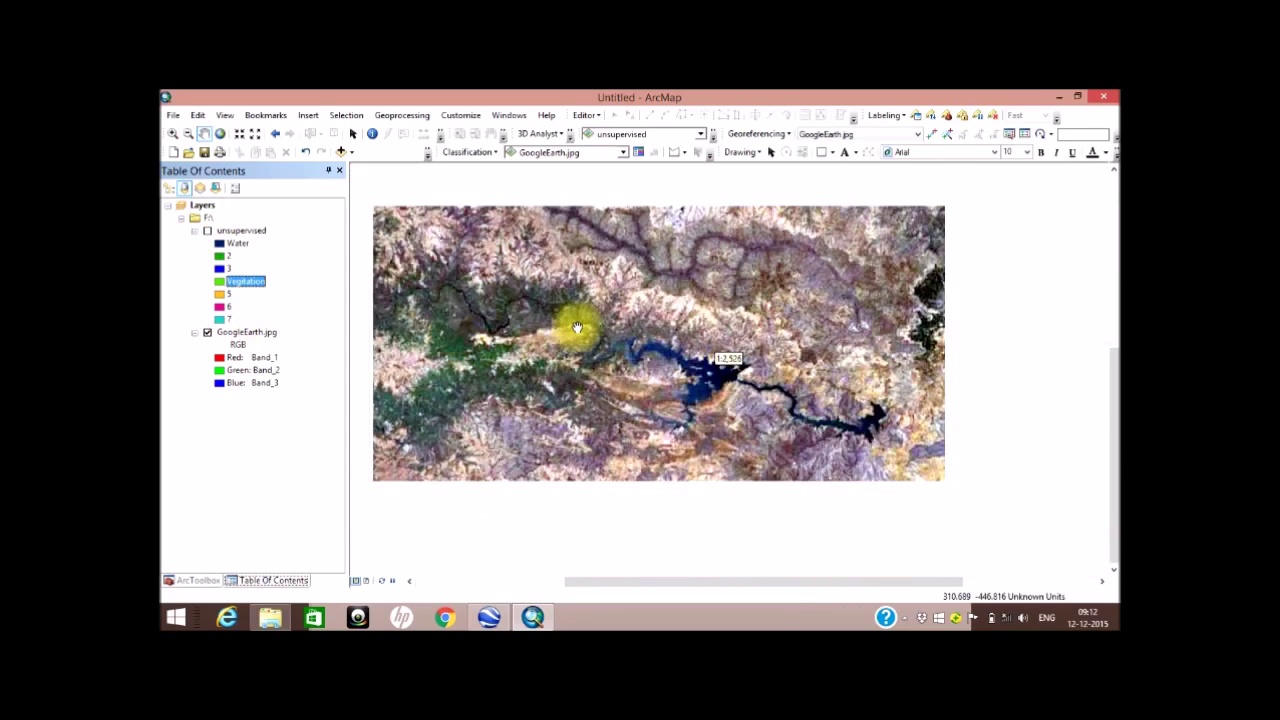
scroll(578, 334, down, 1)
scroll(578, 334, up, 1)
scroll(603, 400, down, 2)
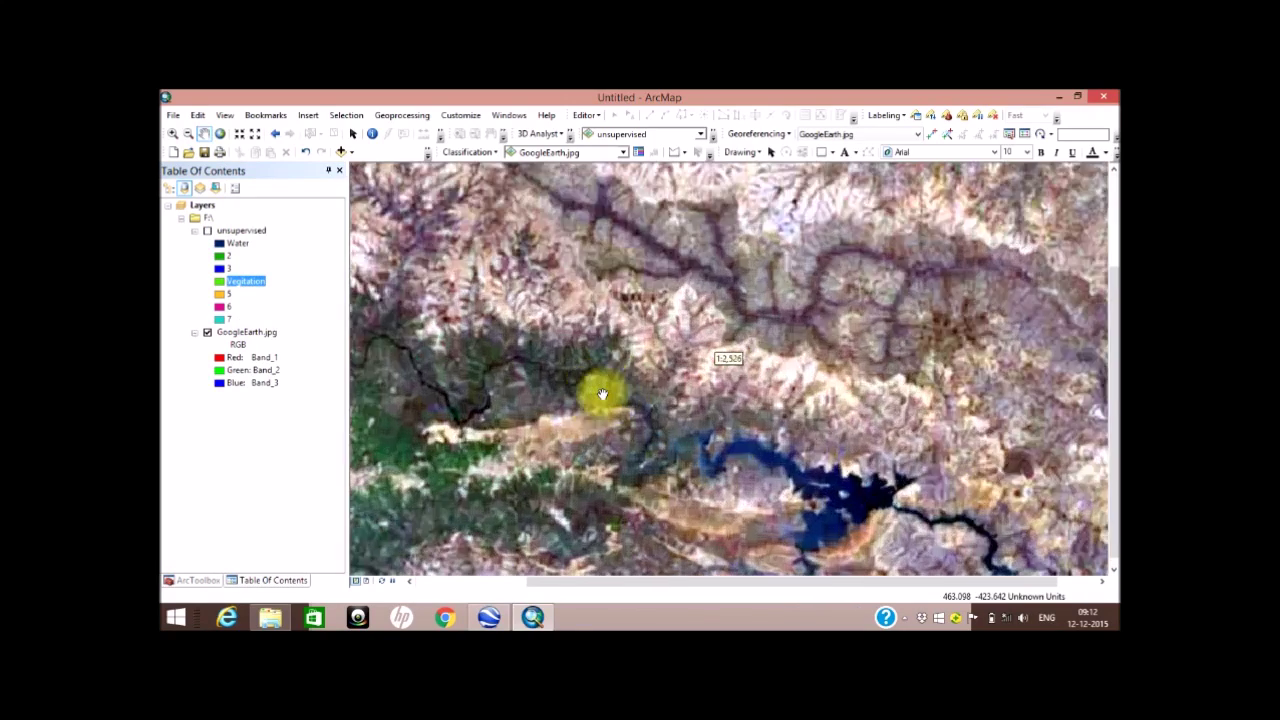
scroll(602, 393, up, 2)
scroll(602, 393, down, 1)
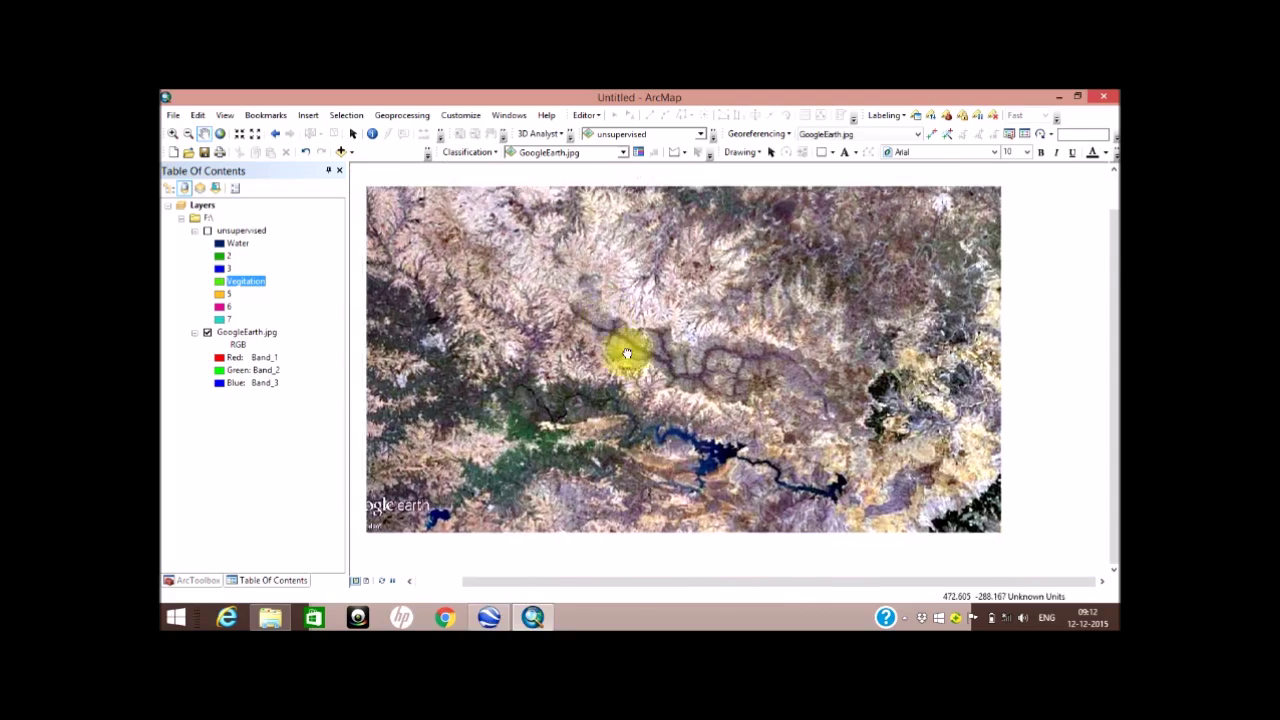
scroll(640, 374, down, 1)
scroll(640, 374, up, 1)
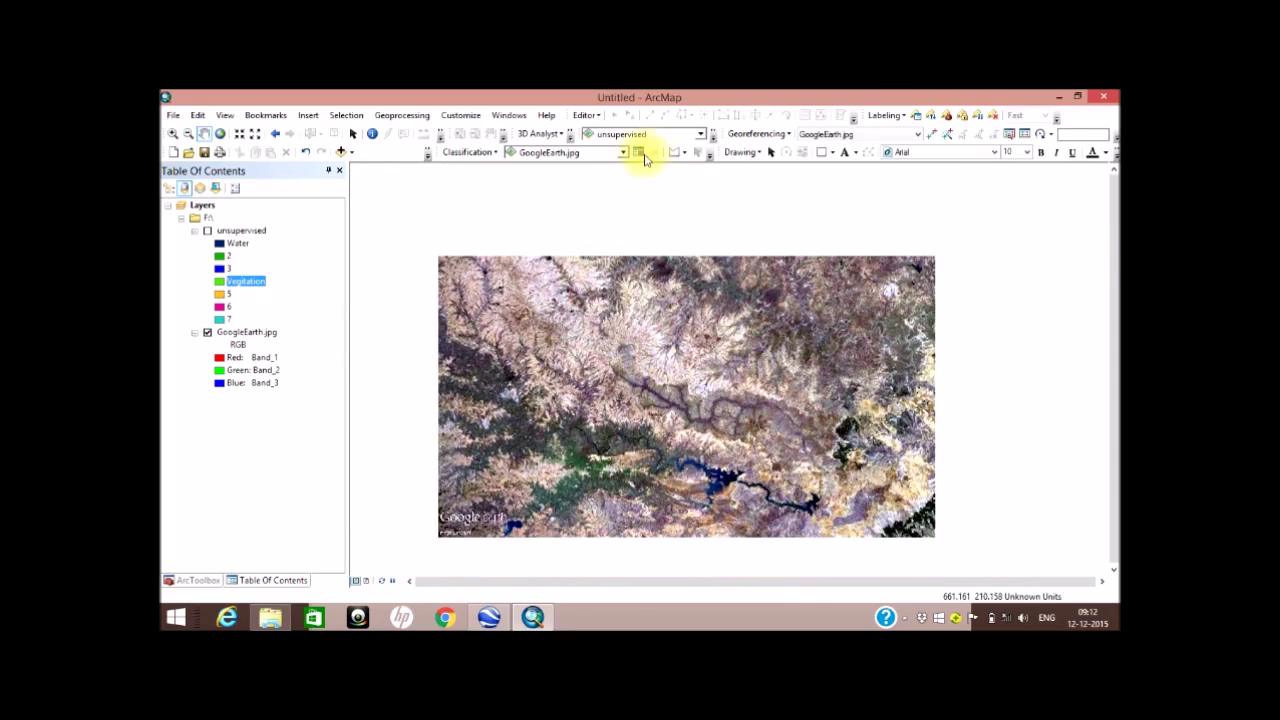
Open the Training Sample Manager for GoogleEarth.jpg
click(467, 152)
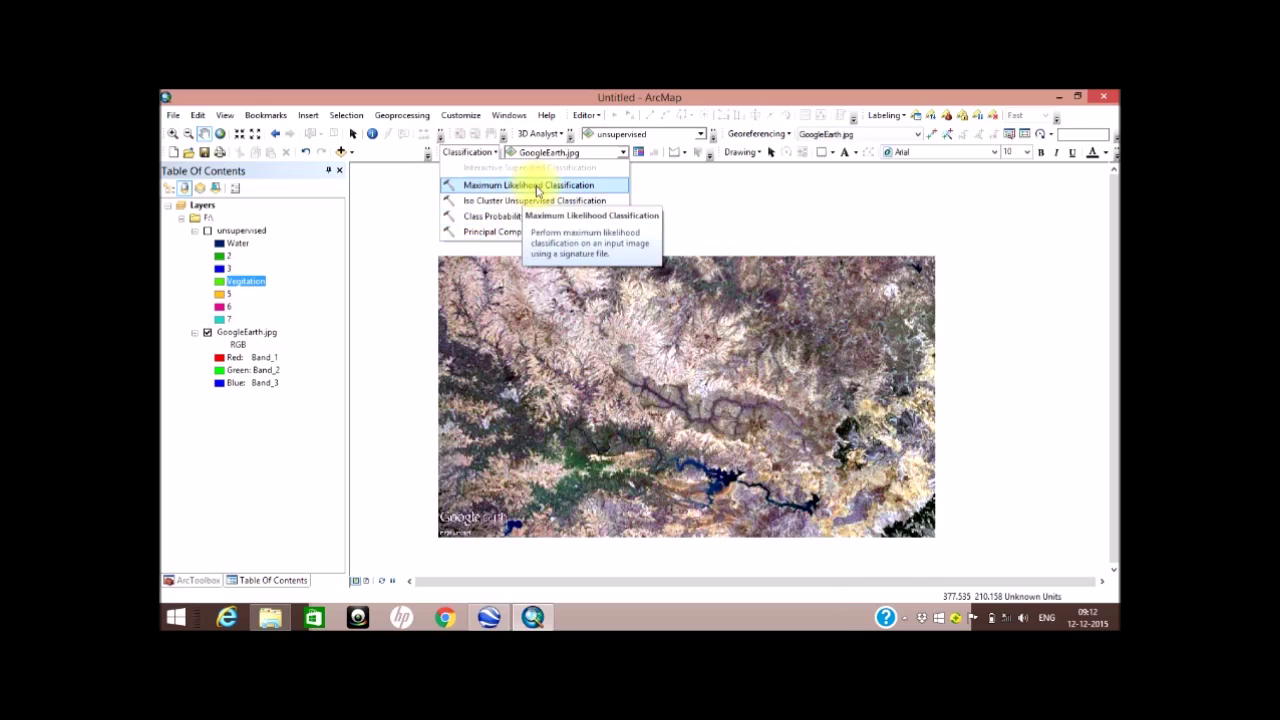
click(642, 96)
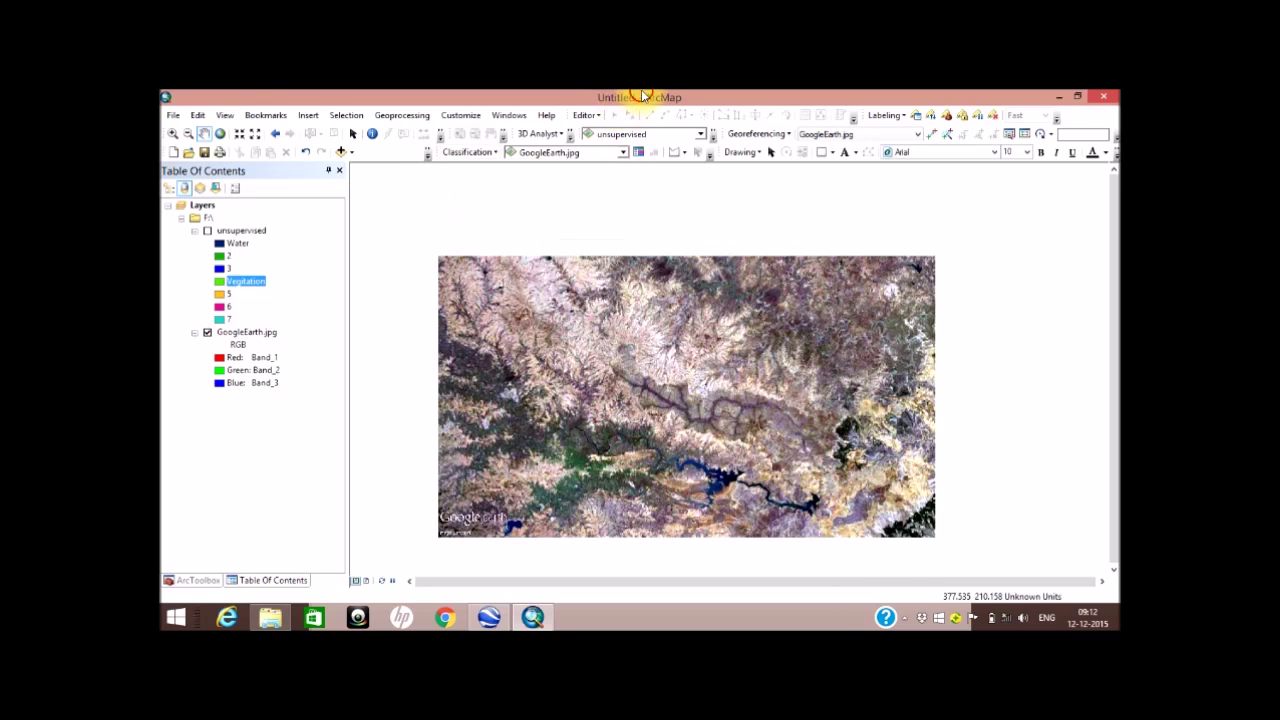
click(638, 158)
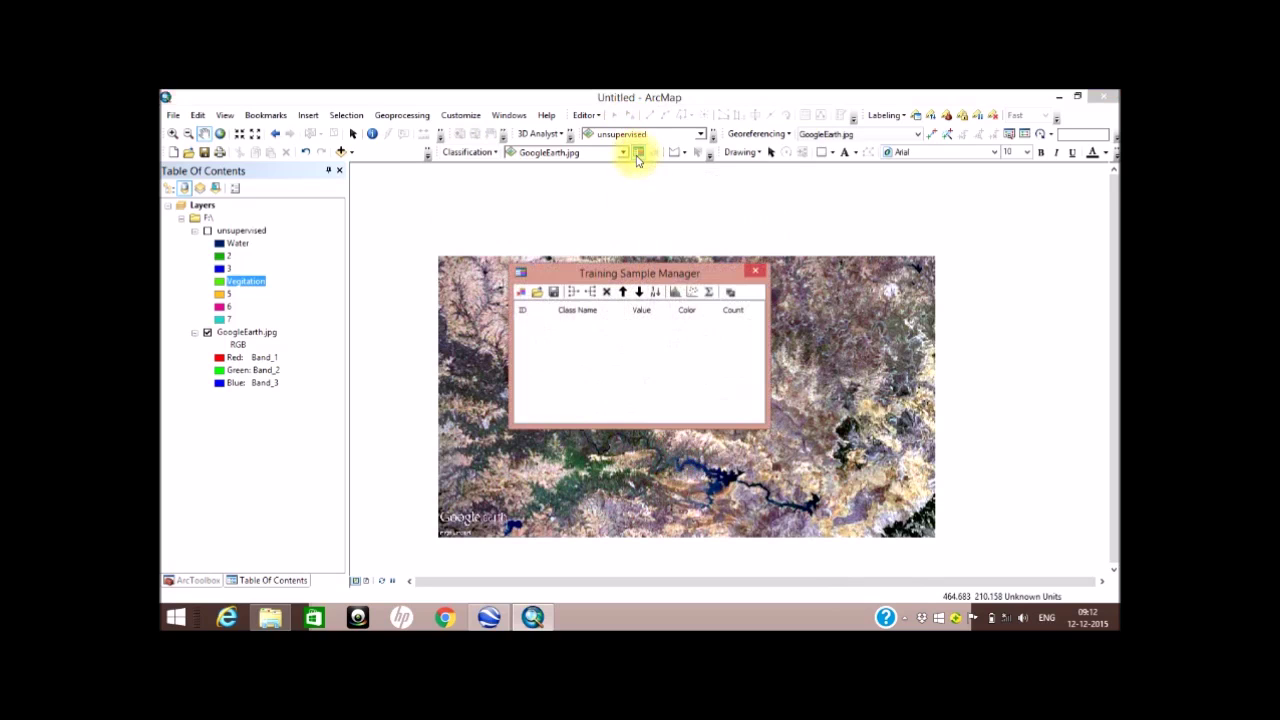
Draw a small polygon training sample over the dark blue reservoir in the GoogleEarth.jpg image
scroll(847, 373, up, 1)
scroll(847, 373, down, 3)
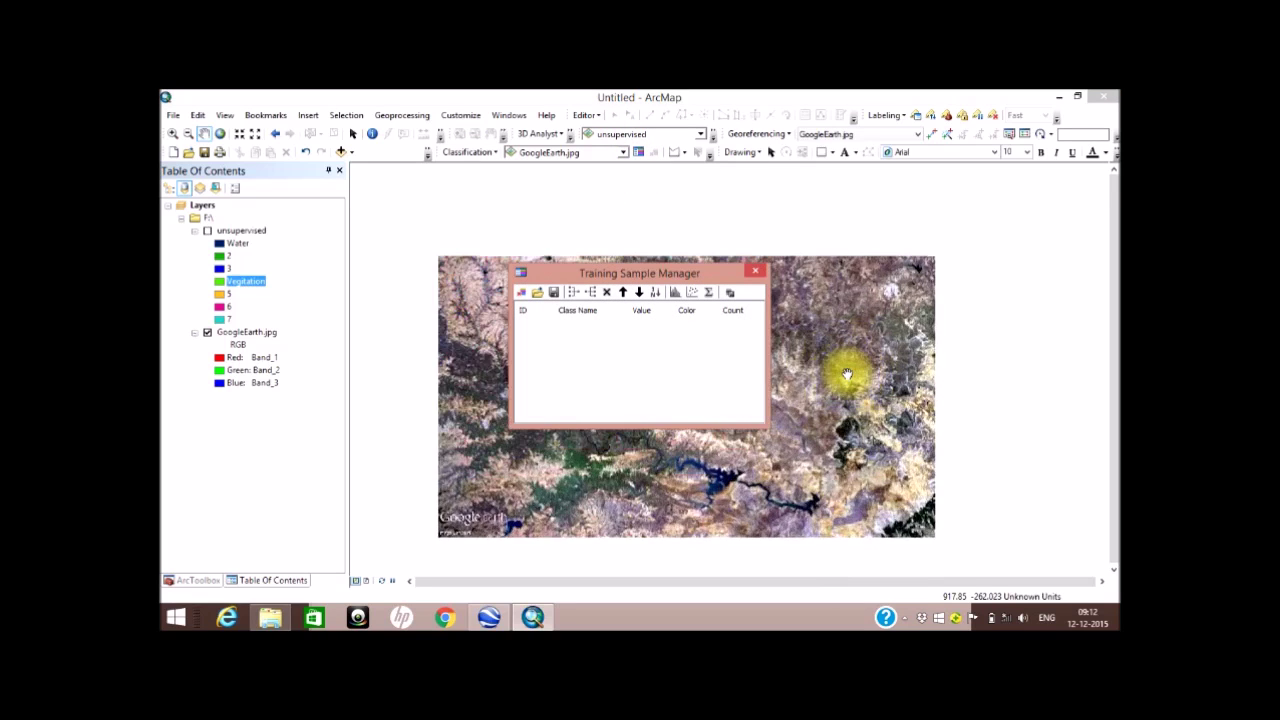
drag(941, 297, 975, 281)
scroll(885, 358, down, 3)
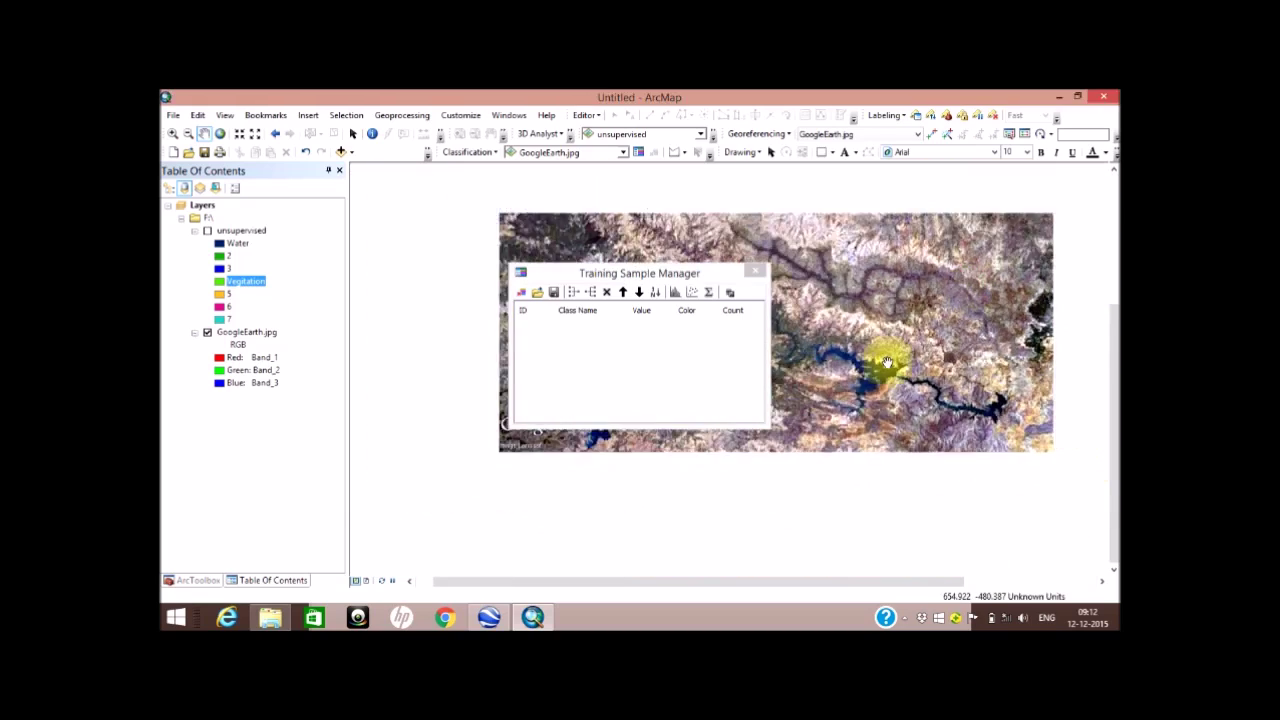
scroll(886, 362, down, 1)
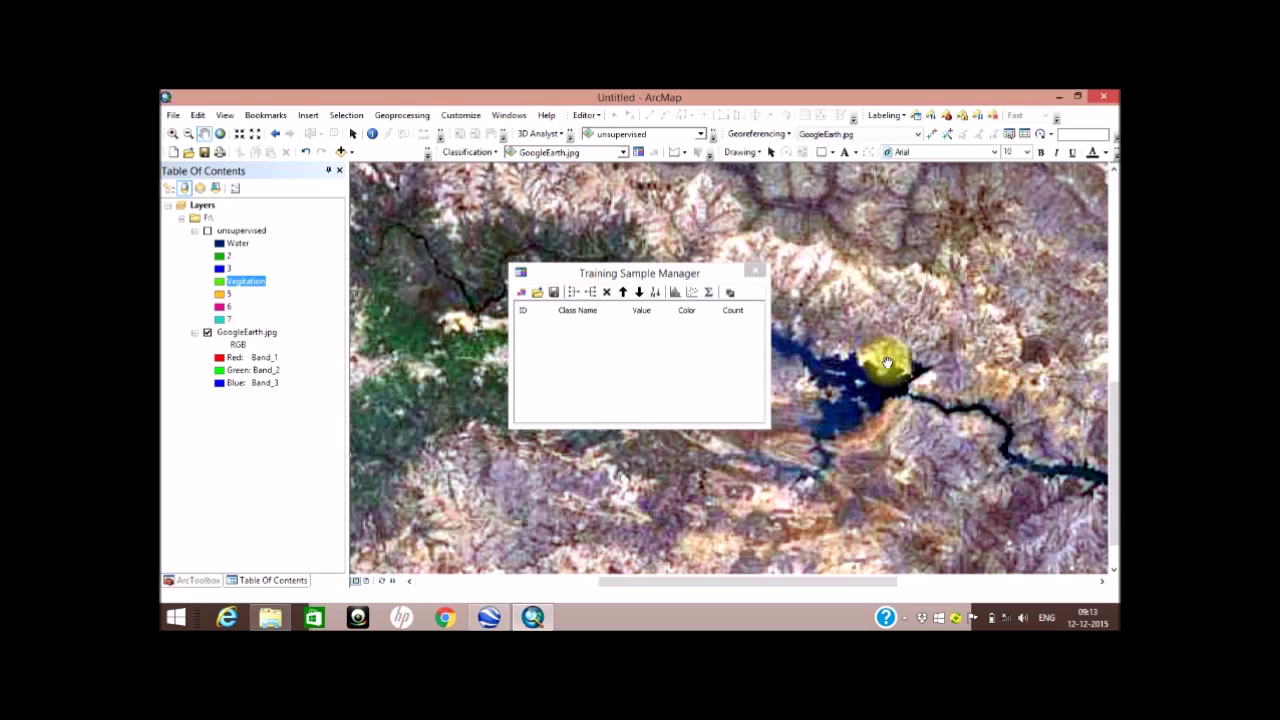
click(672, 155)
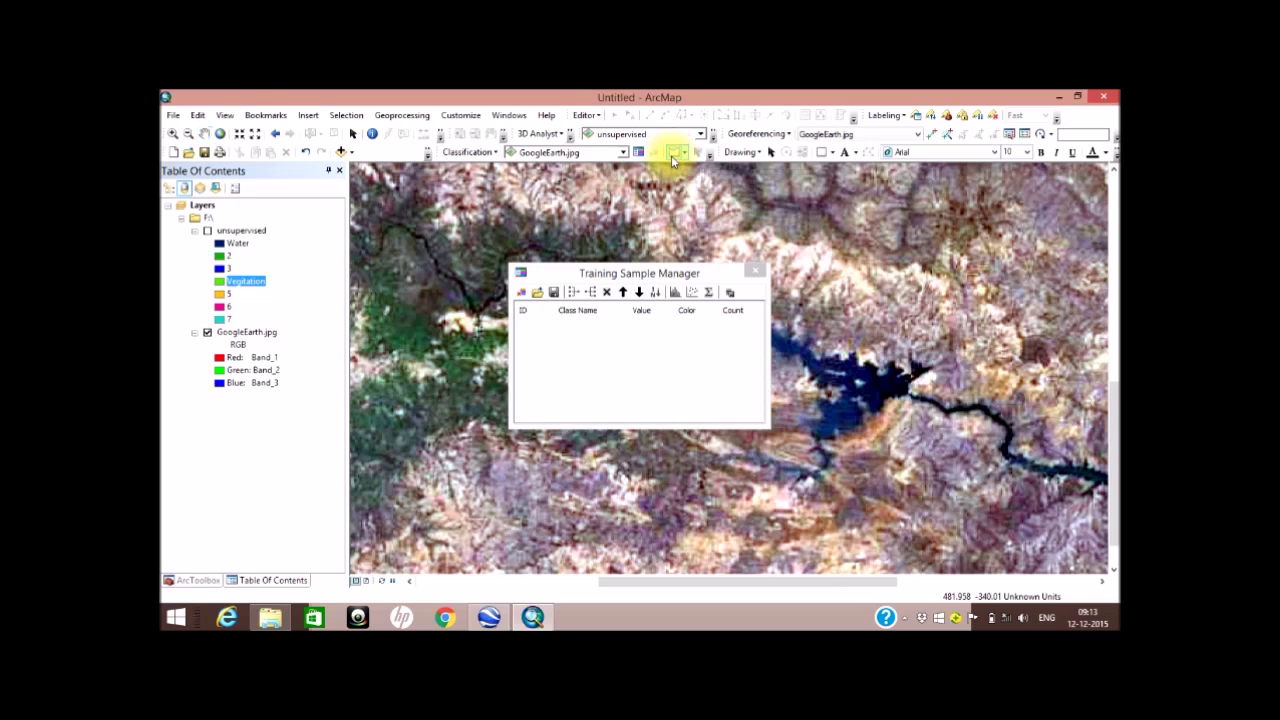
click(870, 382)
click(889, 385)
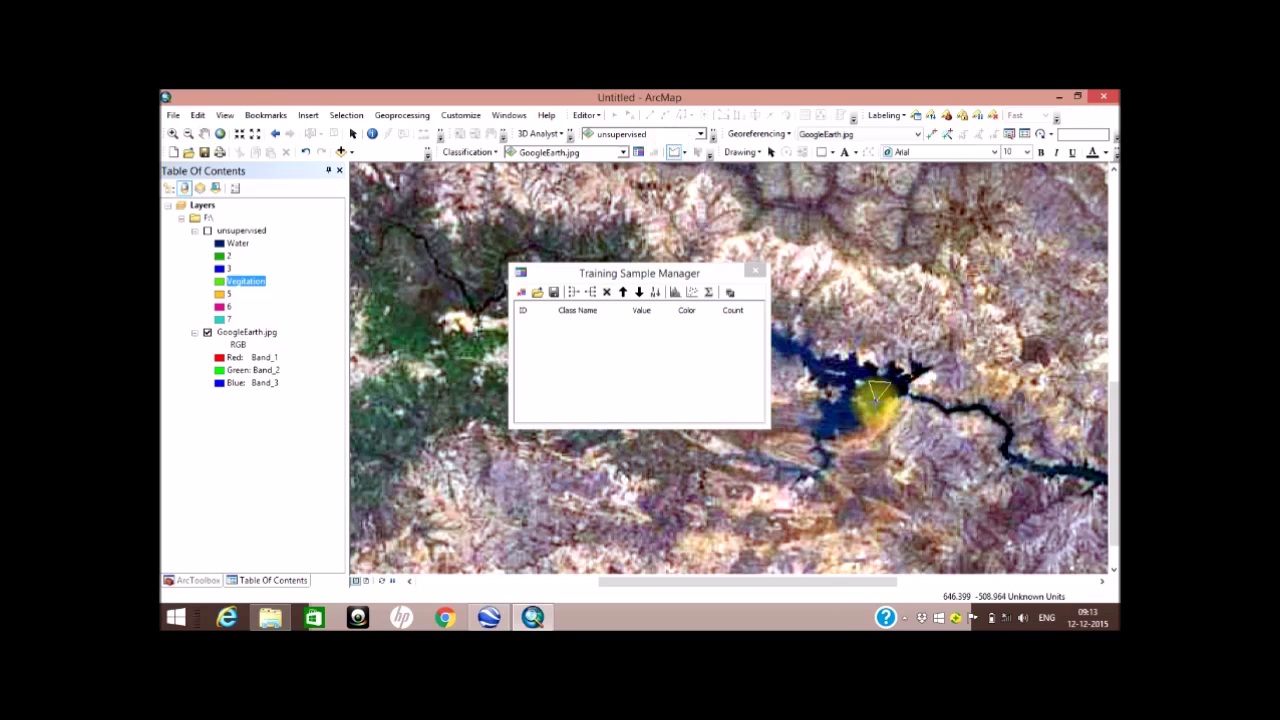
double_click(893, 388)
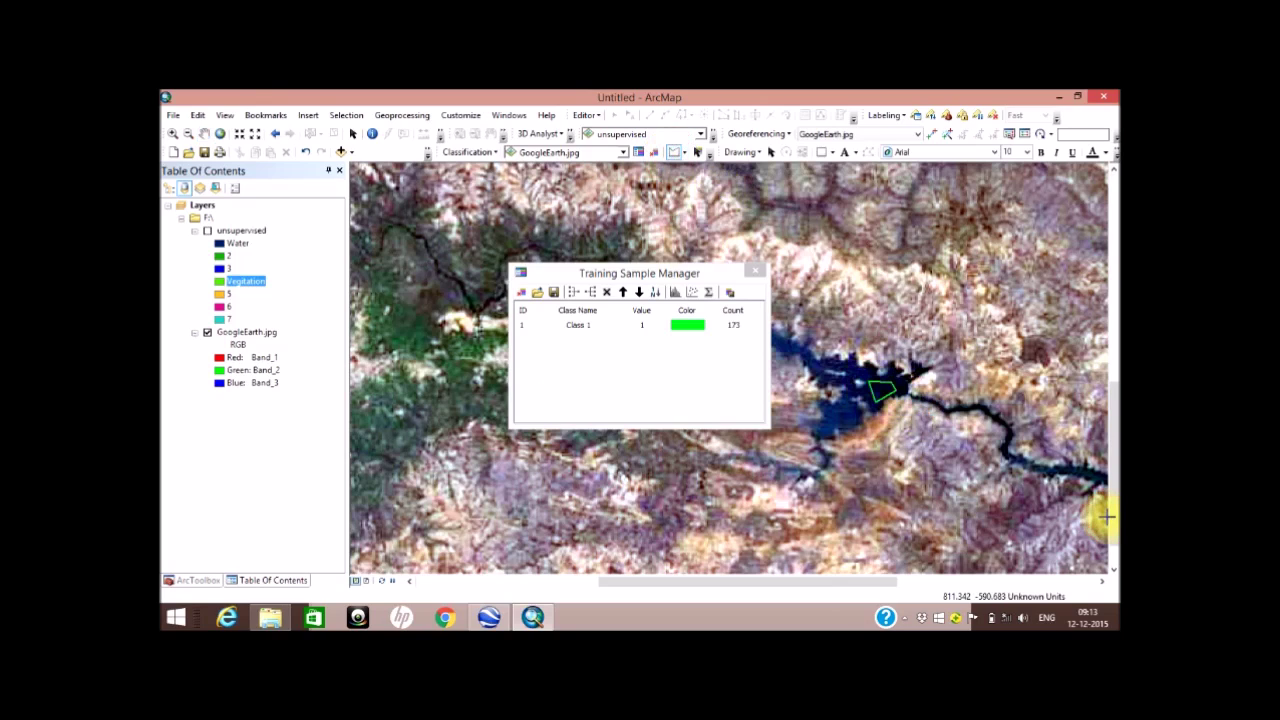
Rename the reservoir's training class as Water and set its color to dark blue
double_click(588, 325)
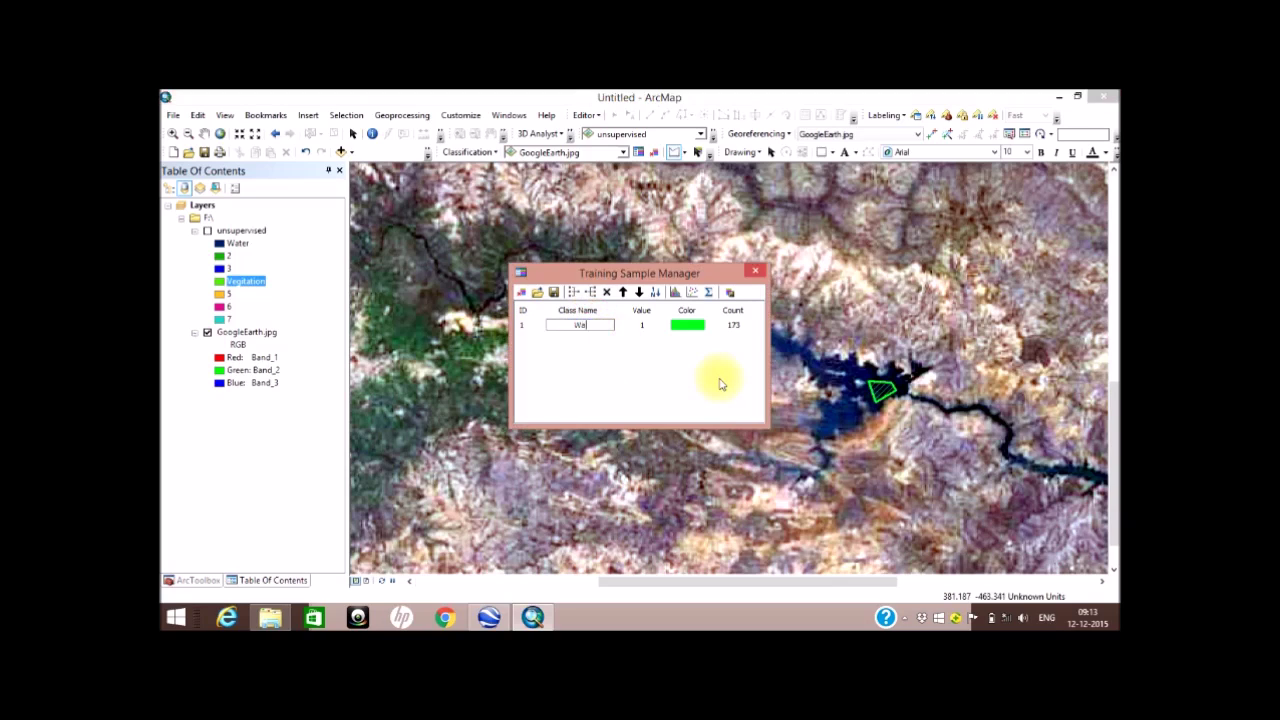
double_click(684, 324)
click(684, 324)
click(684, 324)
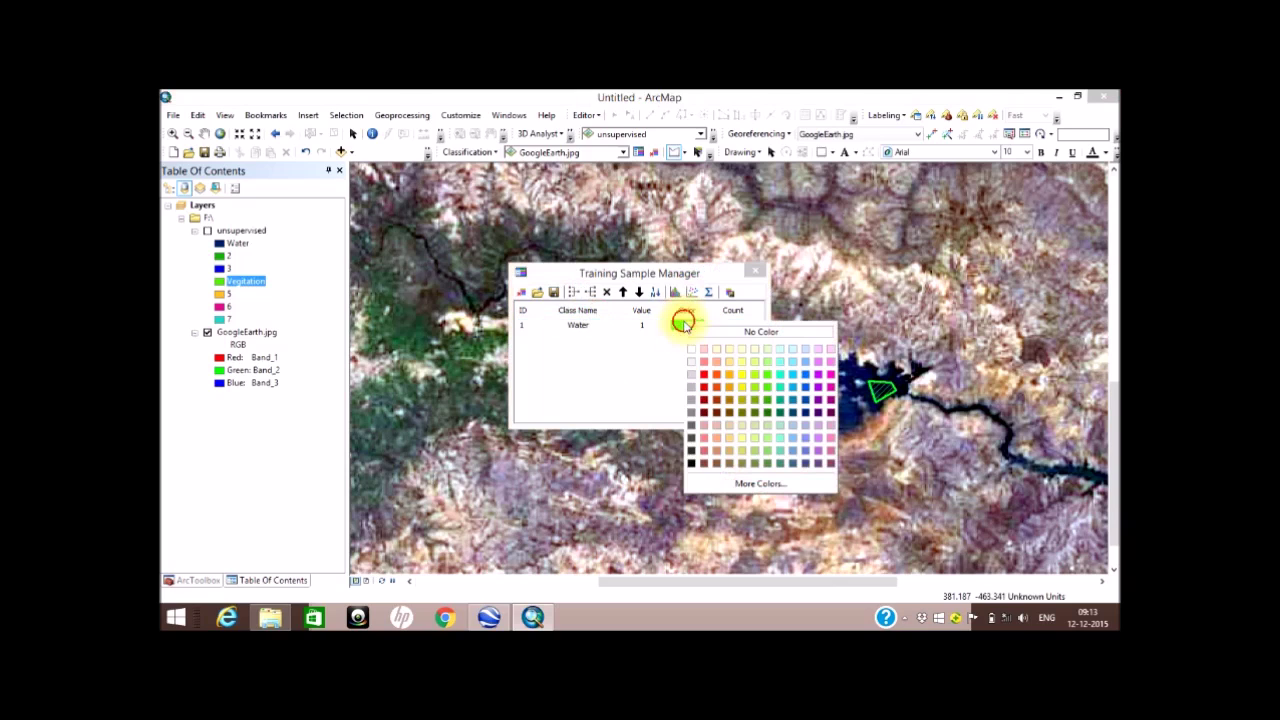
click(805, 416)
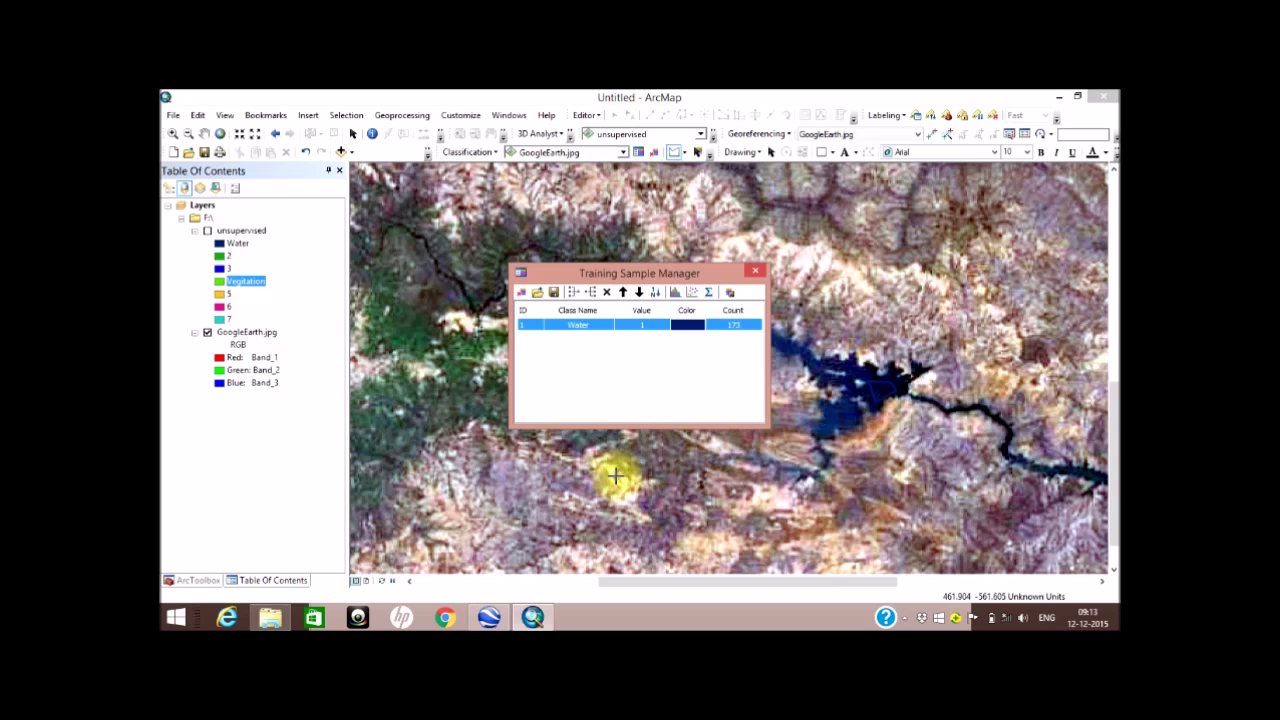
Draw a small four-sided polygon training sample over the bright green vegetation area west of the reservoir
scroll(857, 314, down, 2)
scroll(610, 315, up, 1)
drag(585, 272, 669, 270)
click(676, 153)
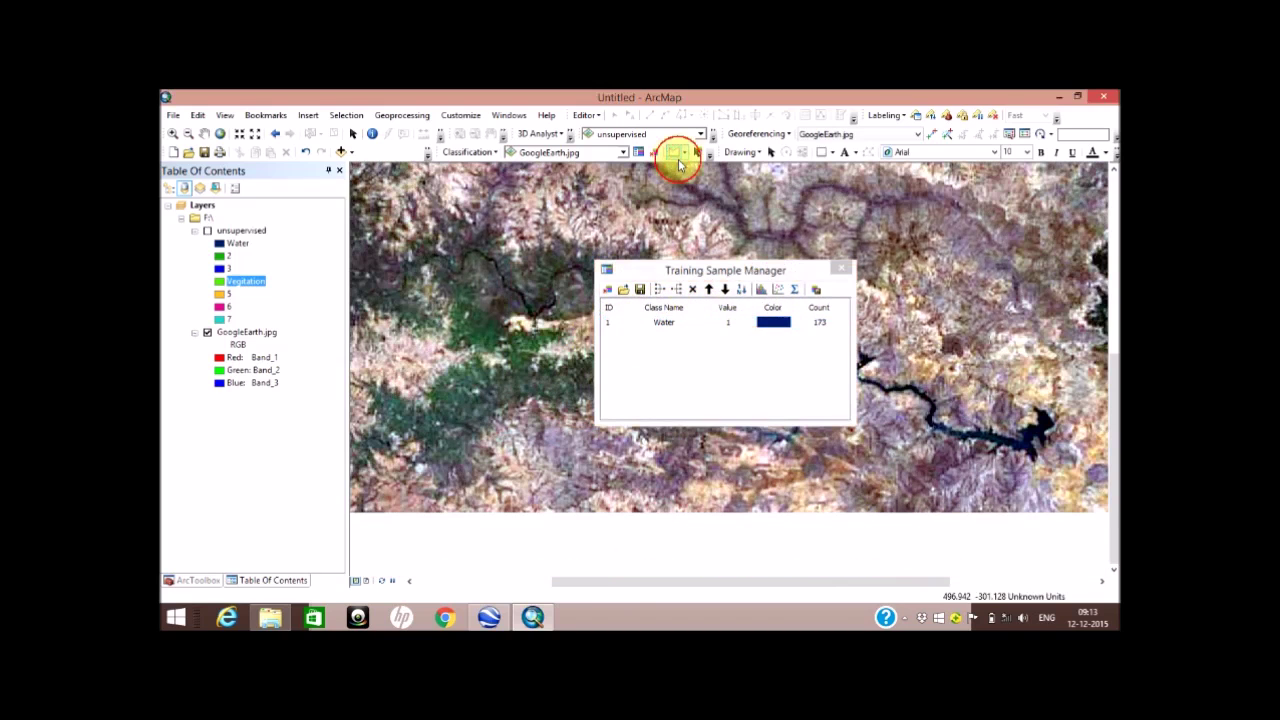
click(475, 319)
click(491, 323)
click(493, 337)
double_click(479, 332)
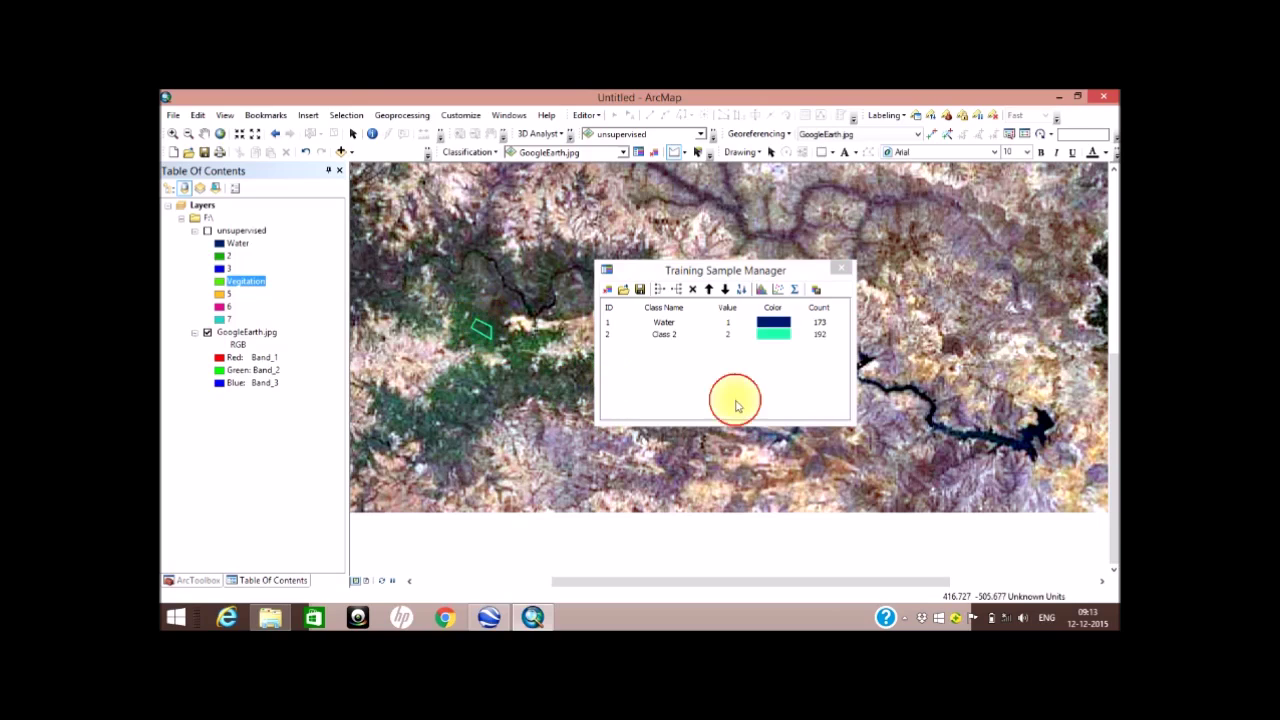
Rename the second training class as Vegetation and set its color to dark green
double_click(673, 336)
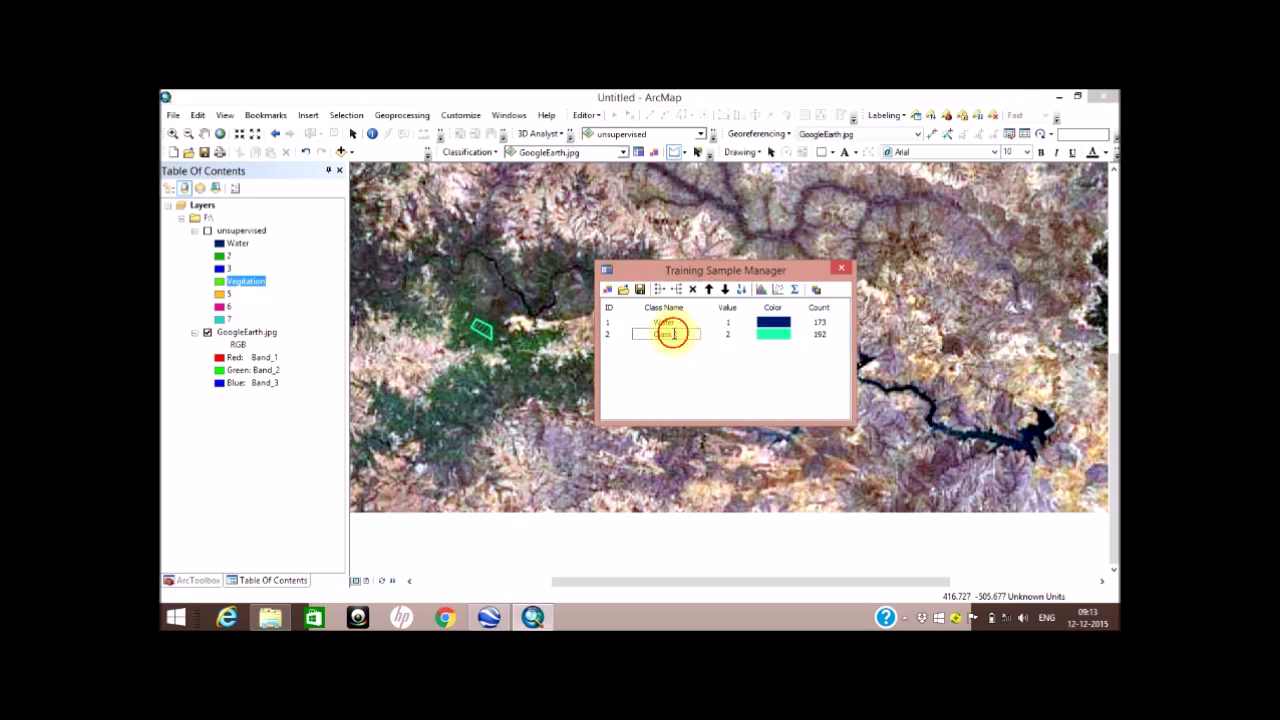
drag(684, 332, 612, 330)
text(Vegetation)
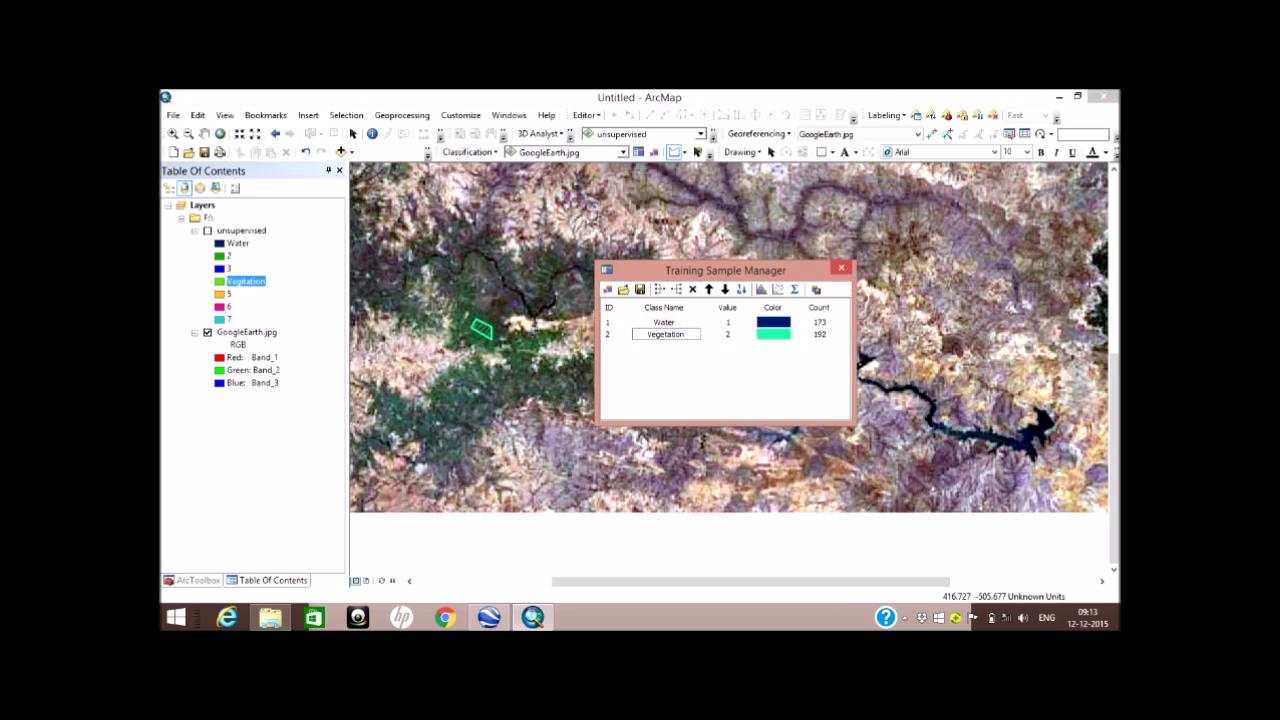
click(734, 336)
click(768, 333)
click(768, 335)
click(768, 335)
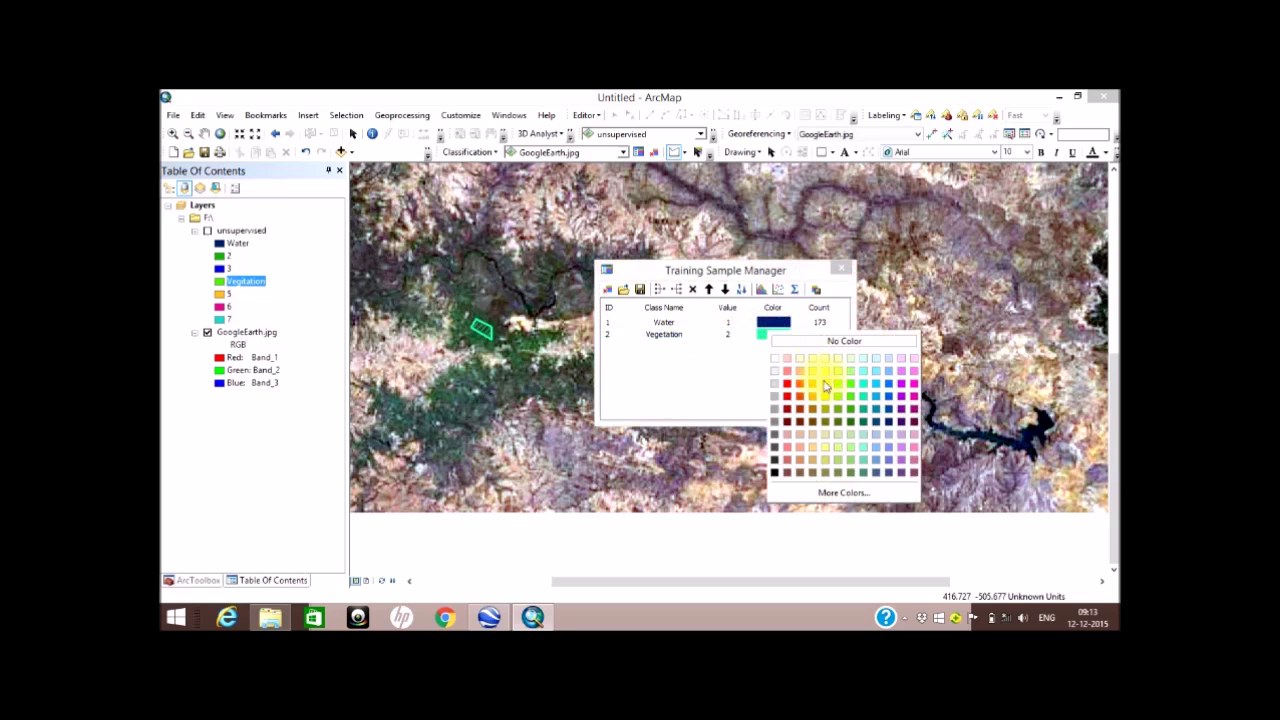
click(848, 425)
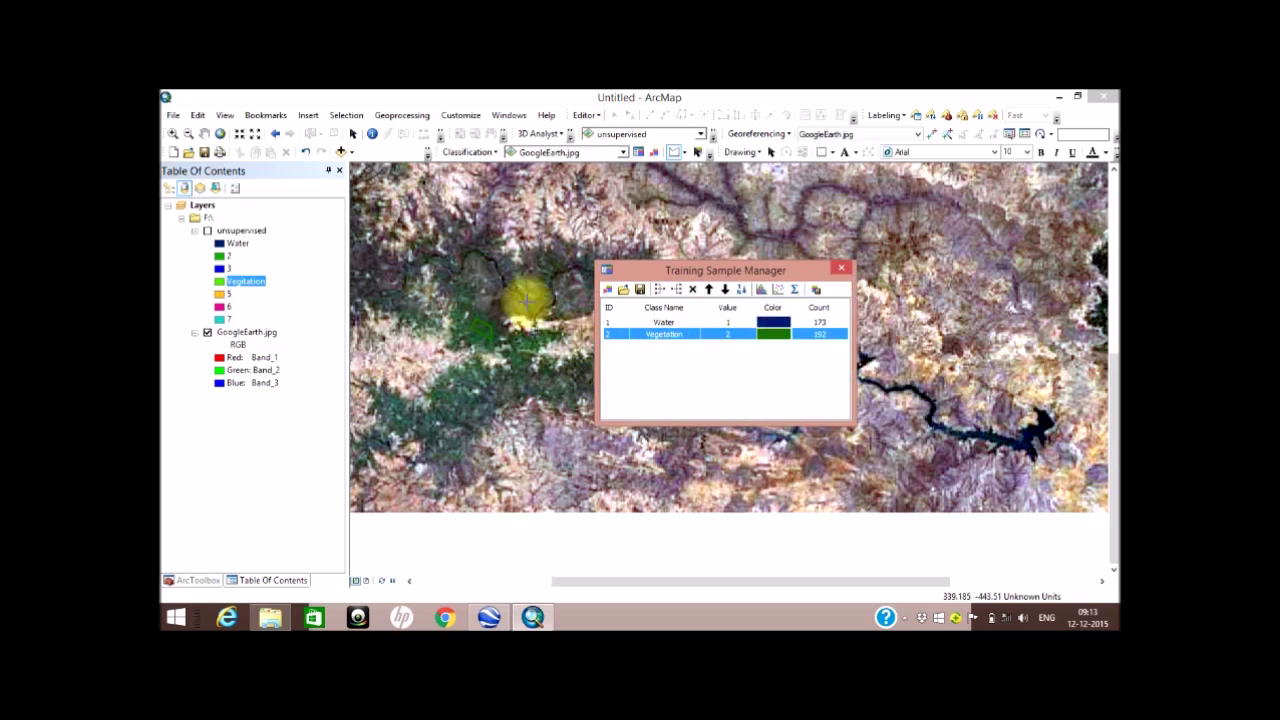
Draw two more polygon training samples, one beside the branching valley north of the reservoir and one on the pale terrain further west
scroll(557, 265, down, 2)
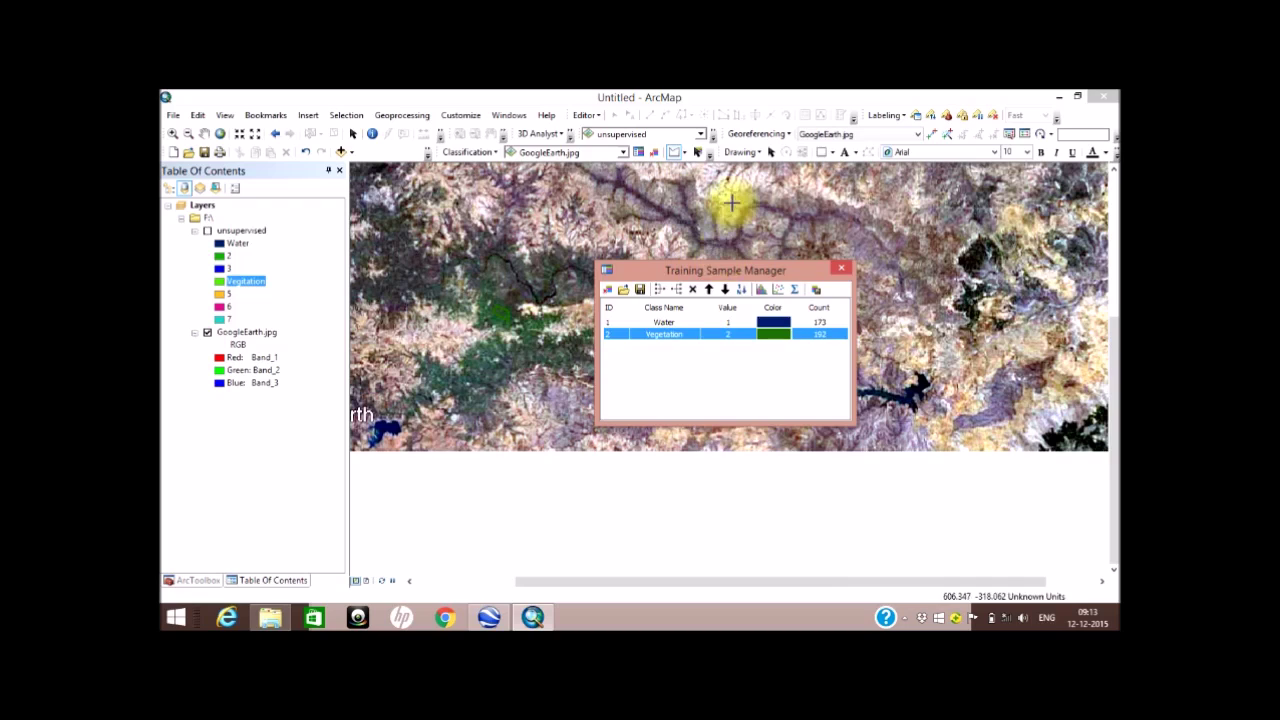
click(715, 210)
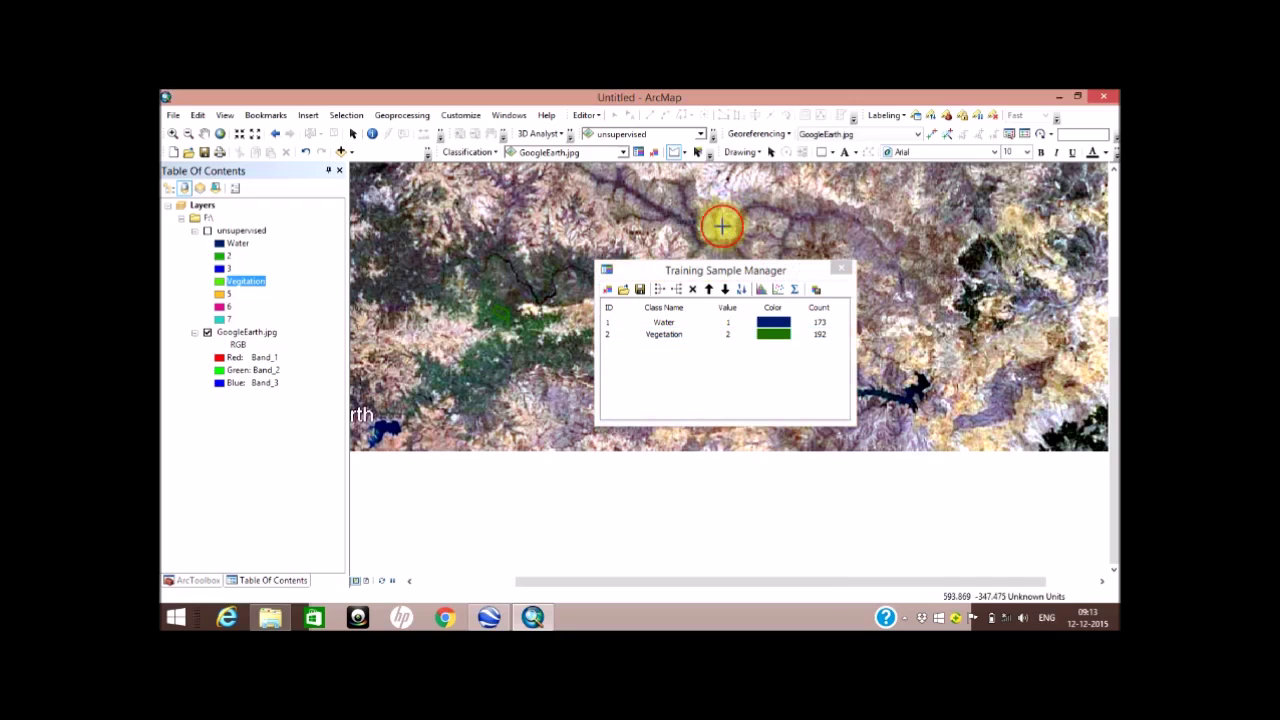
double_click(731, 230)
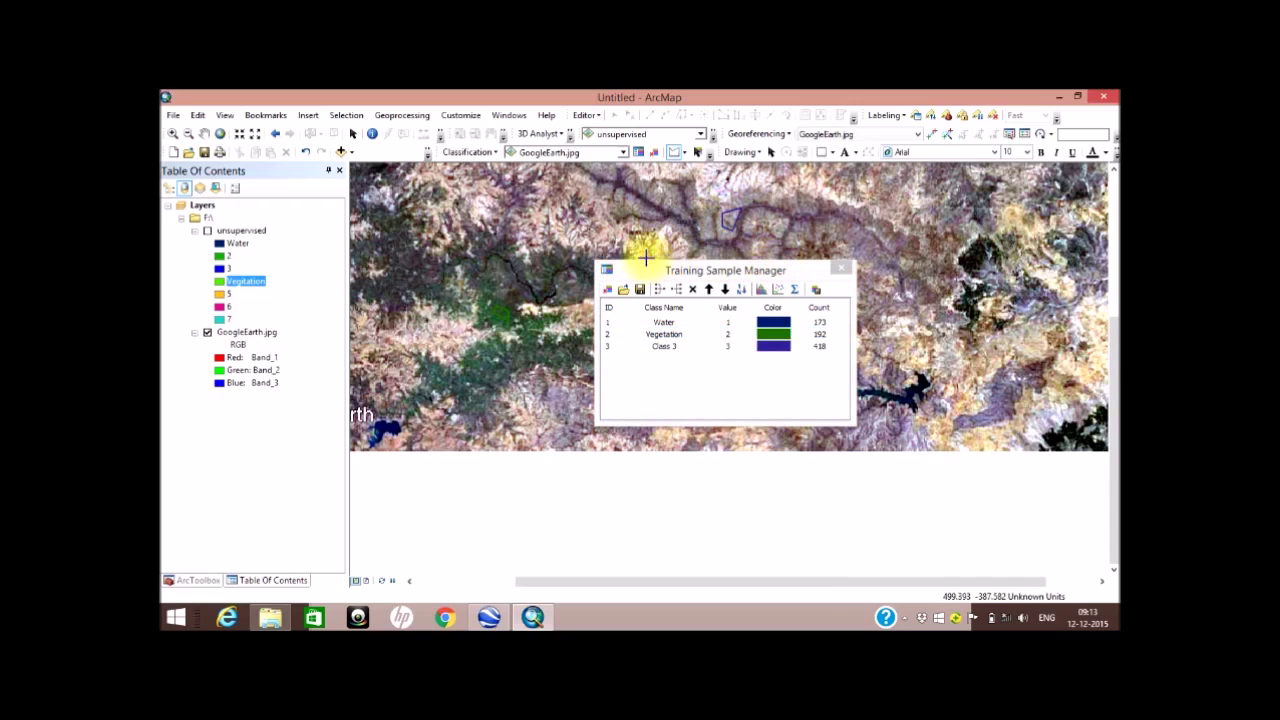
click(586, 221)
double_click(594, 236)
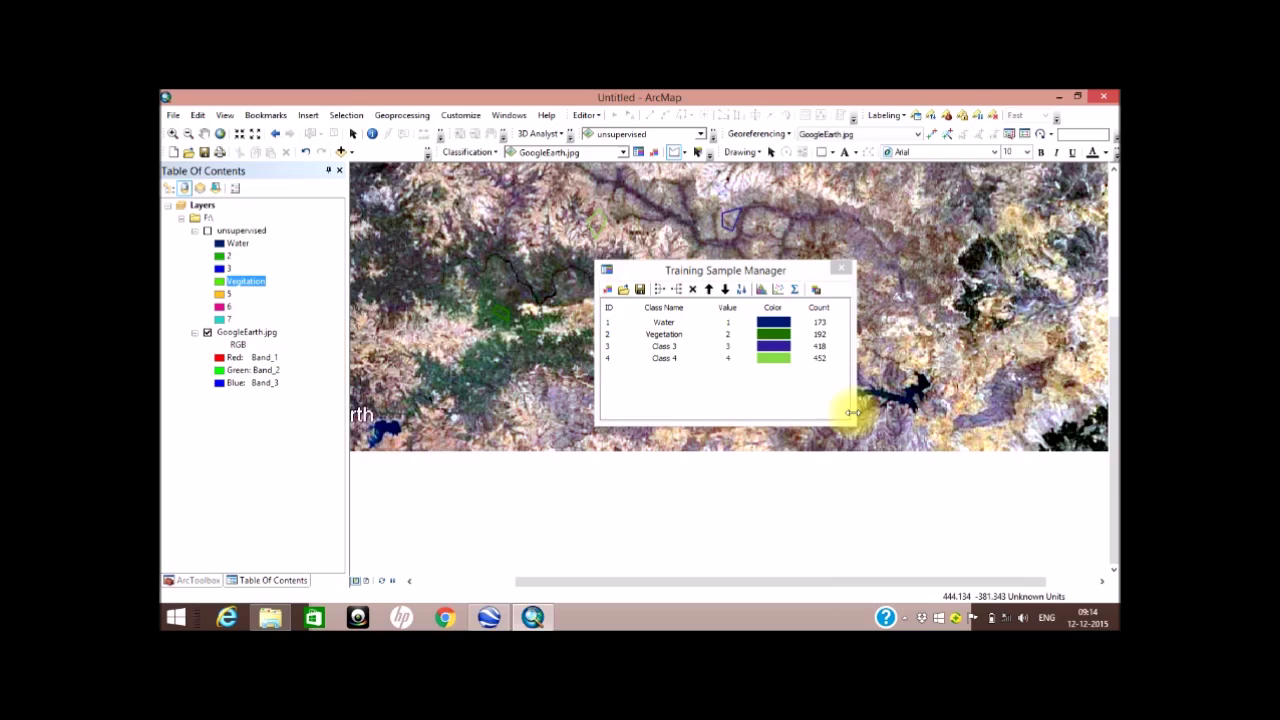
Save the training samples as a signature file named GoogleEarth on the F: drive and close the Training Sample Manager
click(817, 290)
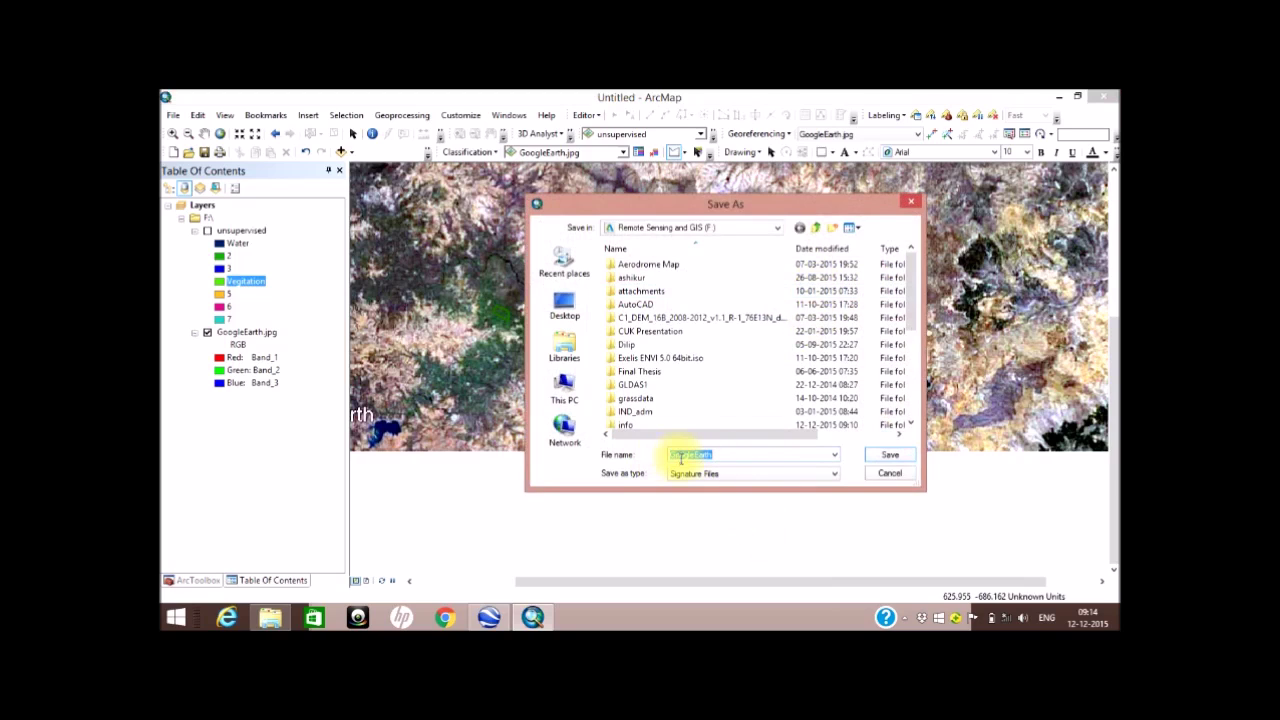
click(891, 454)
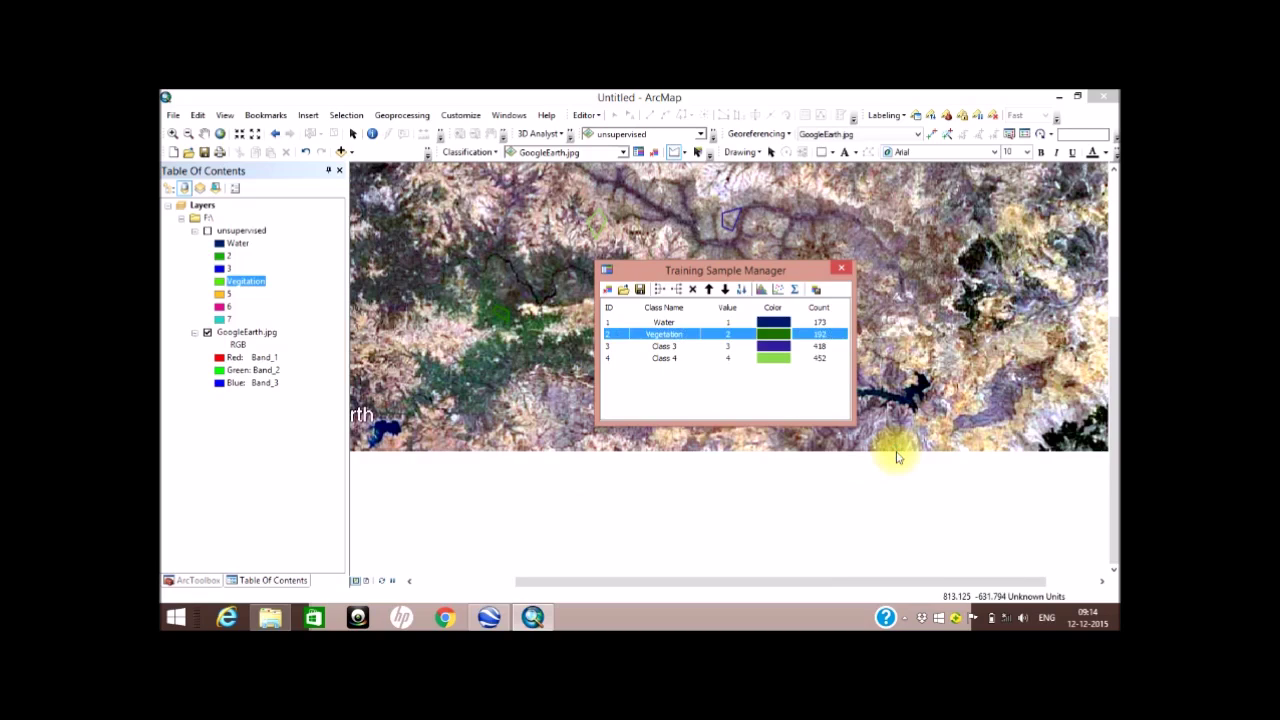
click(842, 268)
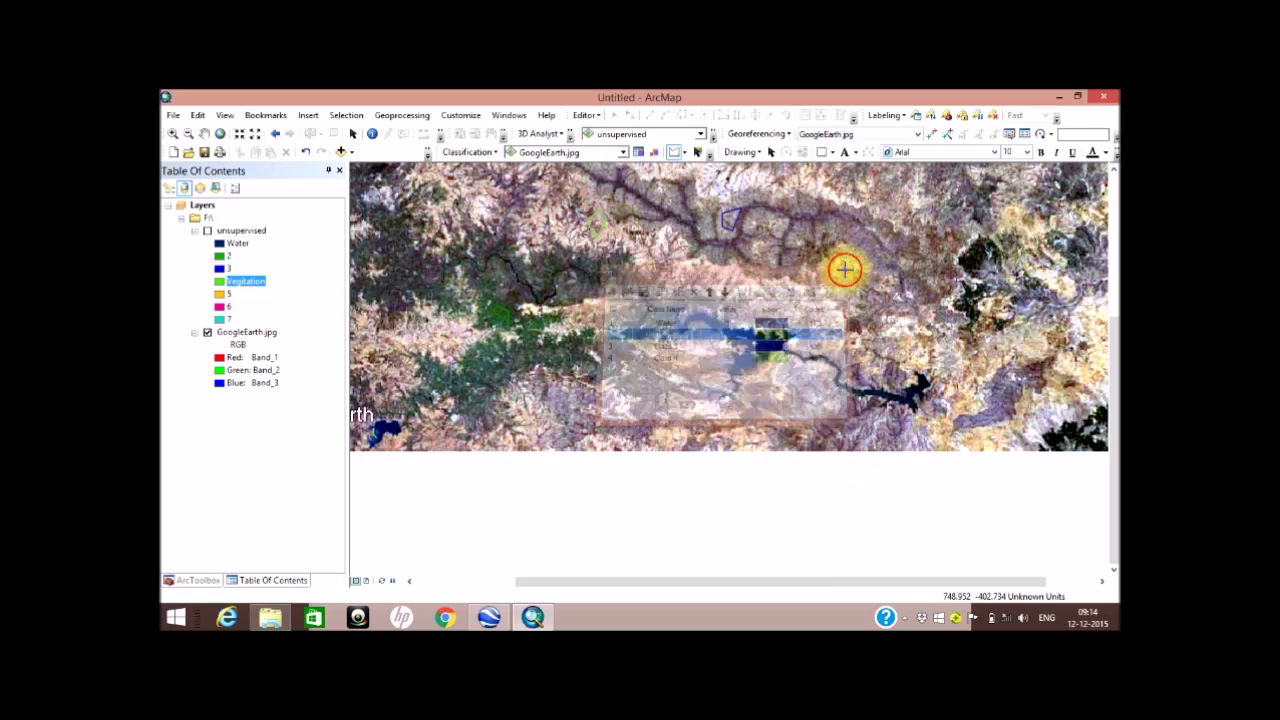
Run a Maximum Likelihood Classification on GoogleEarth.jpg using F:\googleearth.gsg as the input signature file
click(474, 155)
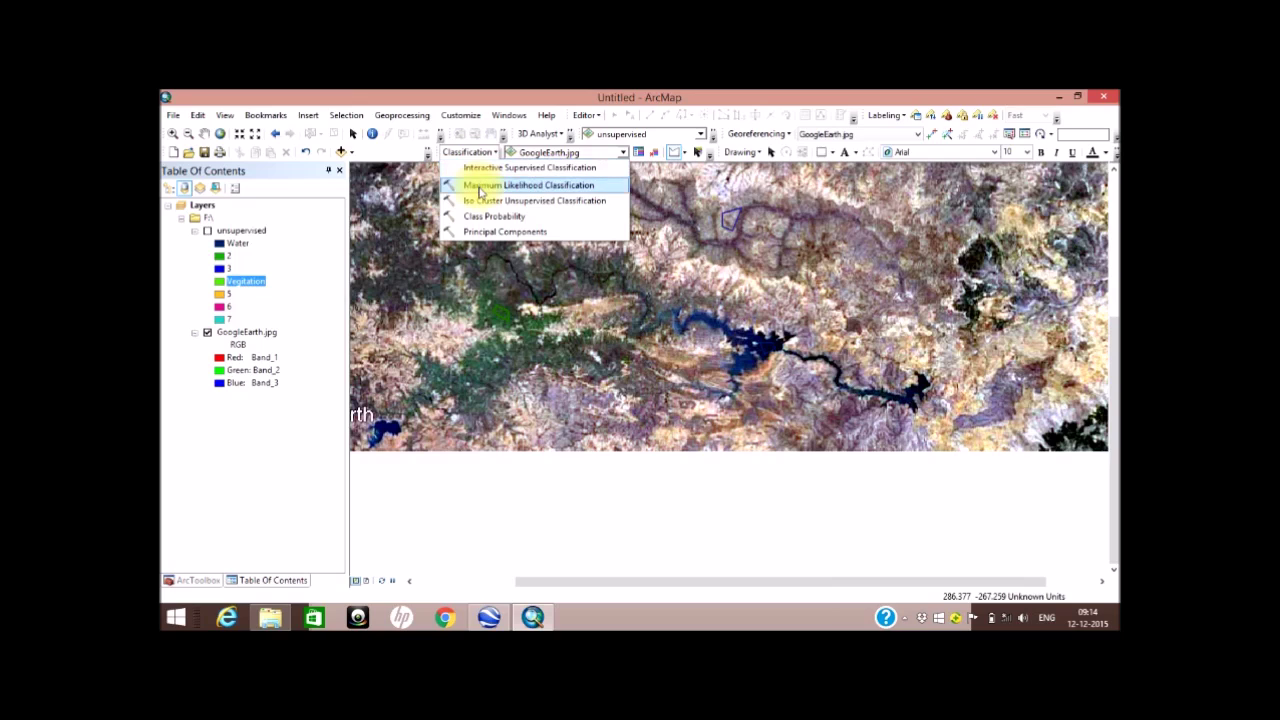
click(478, 186)
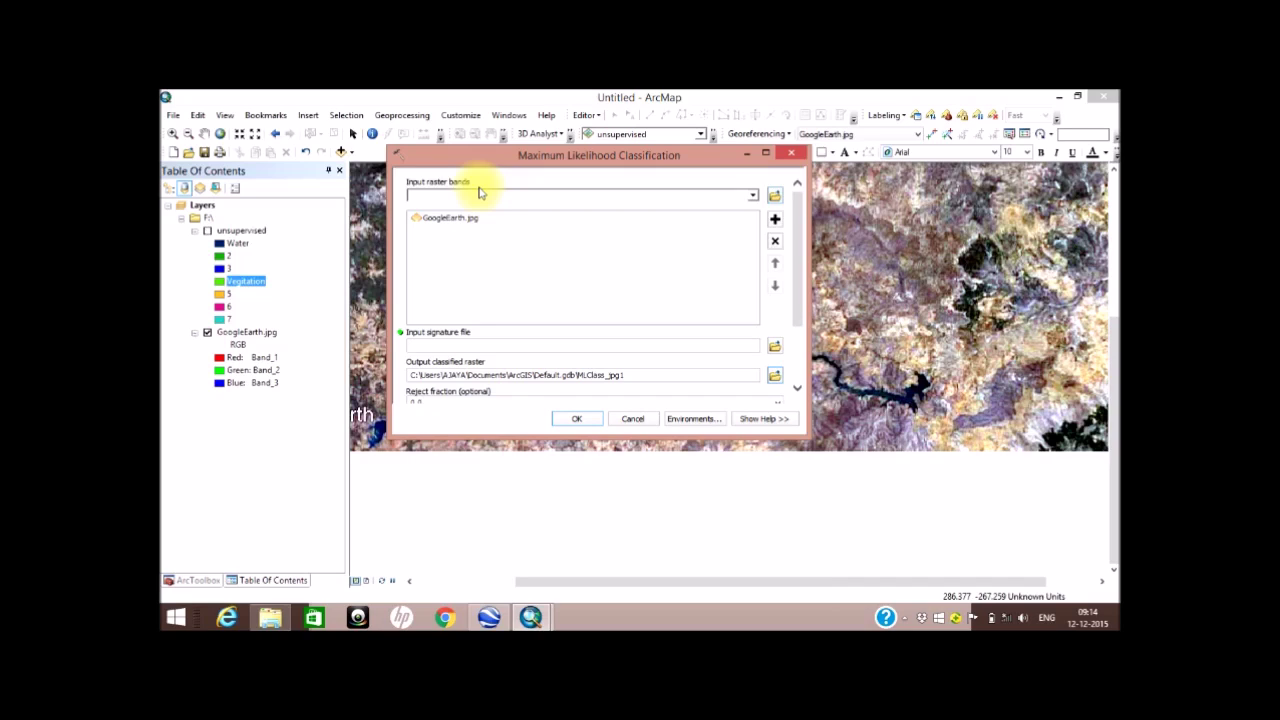
click(606, 347)
click(774, 347)
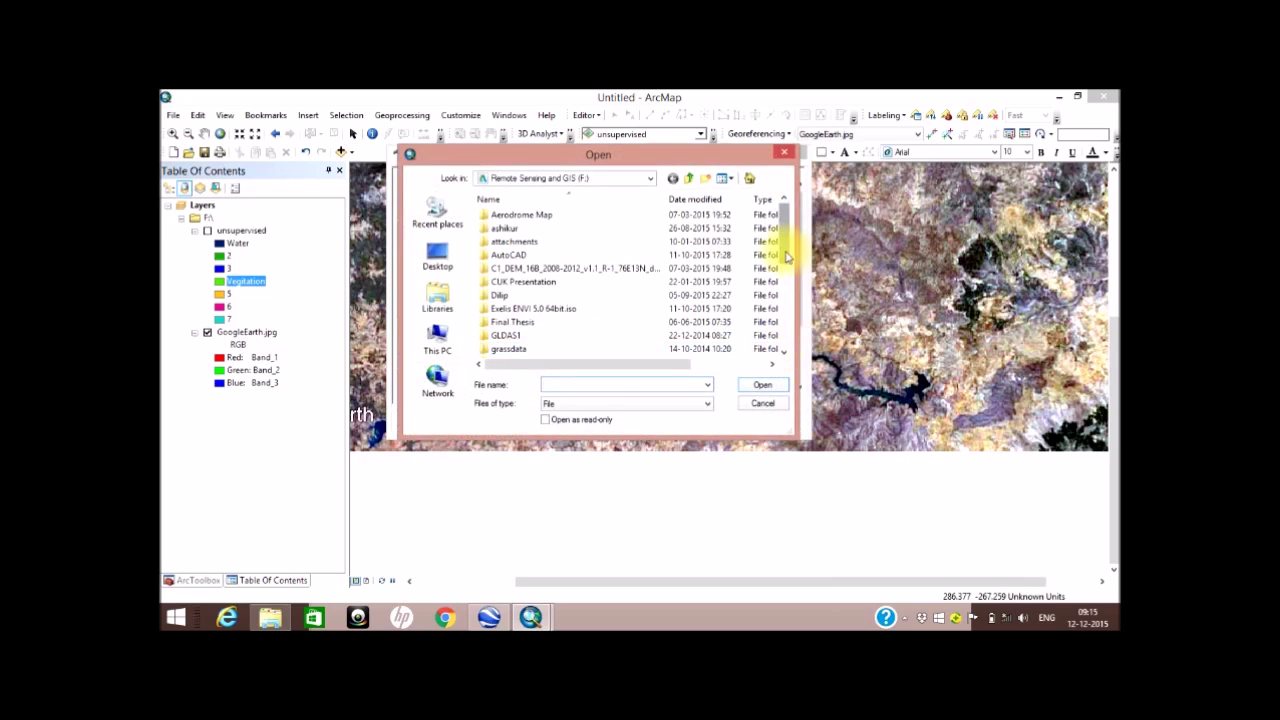
drag(786, 243, 783, 331)
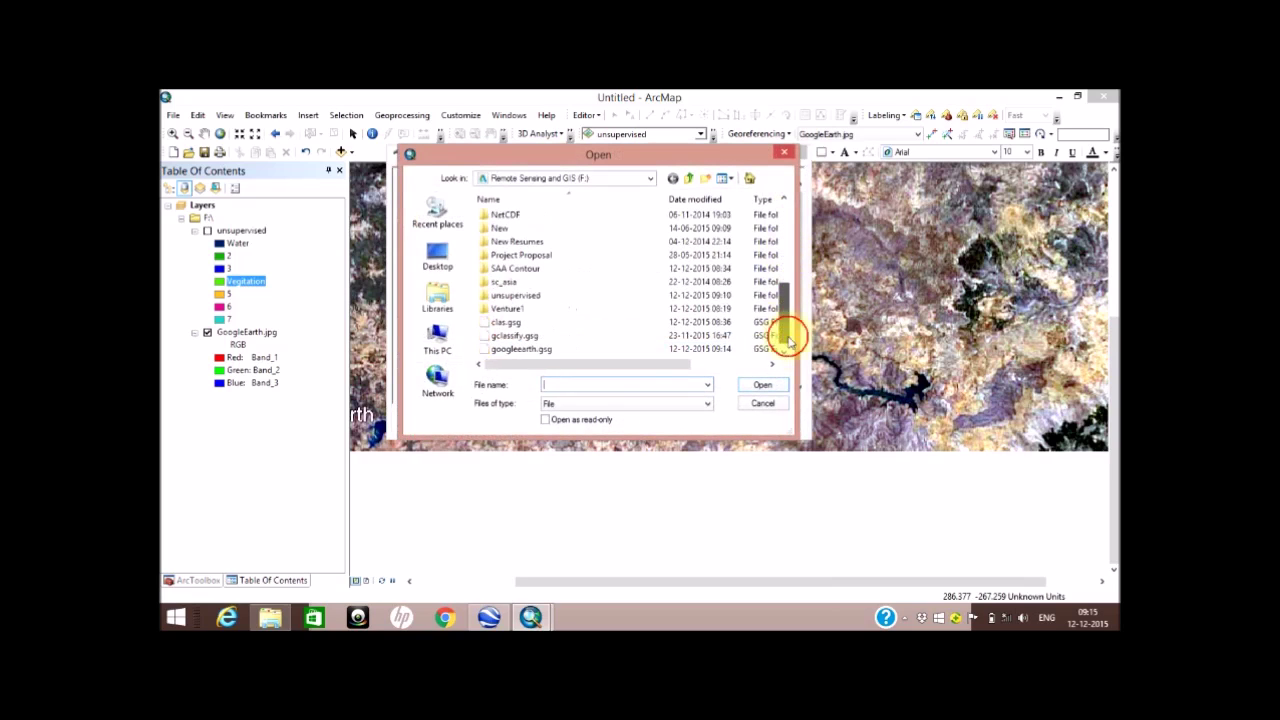
click(543, 351)
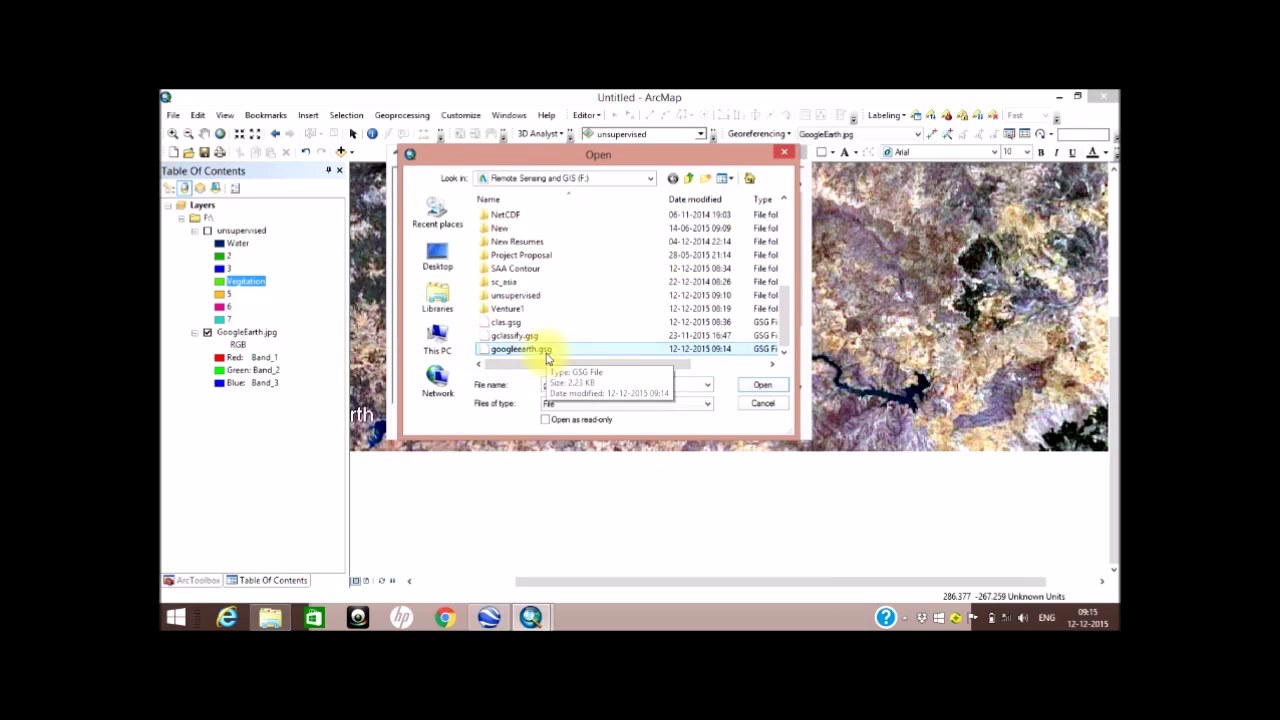
click(763, 385)
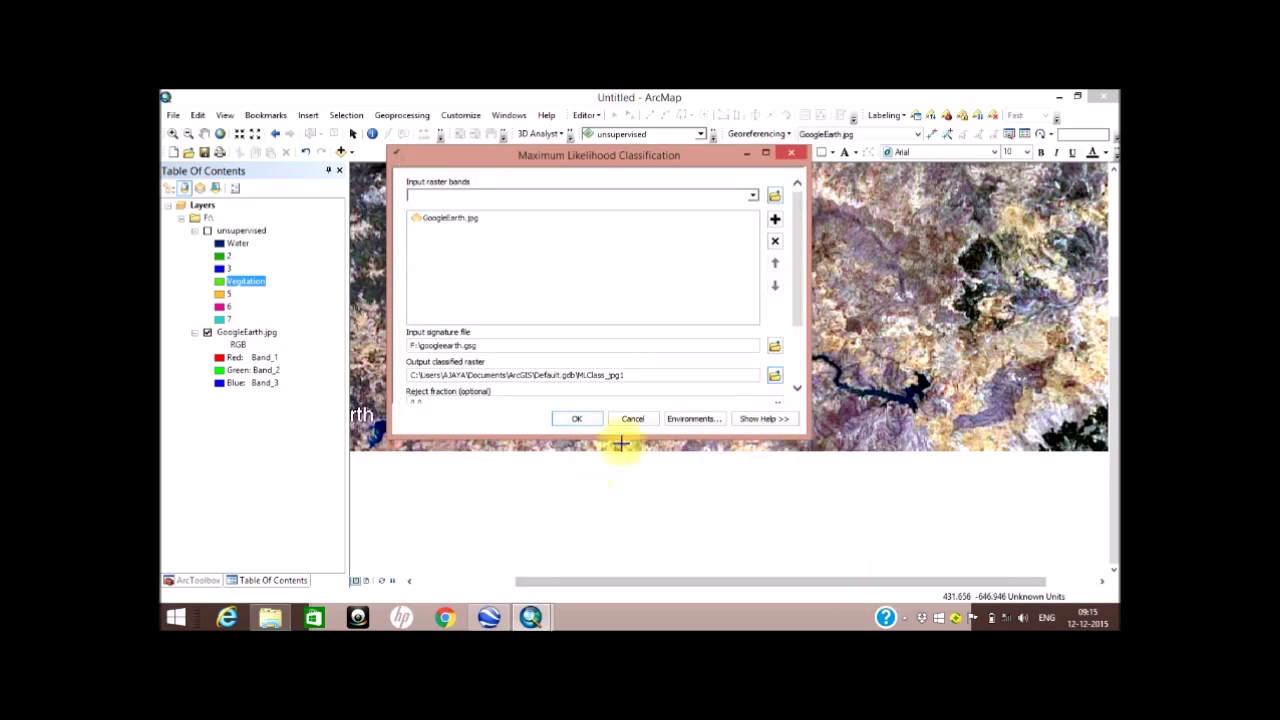
scroll(729, 366, down, 1)
click(576, 418)
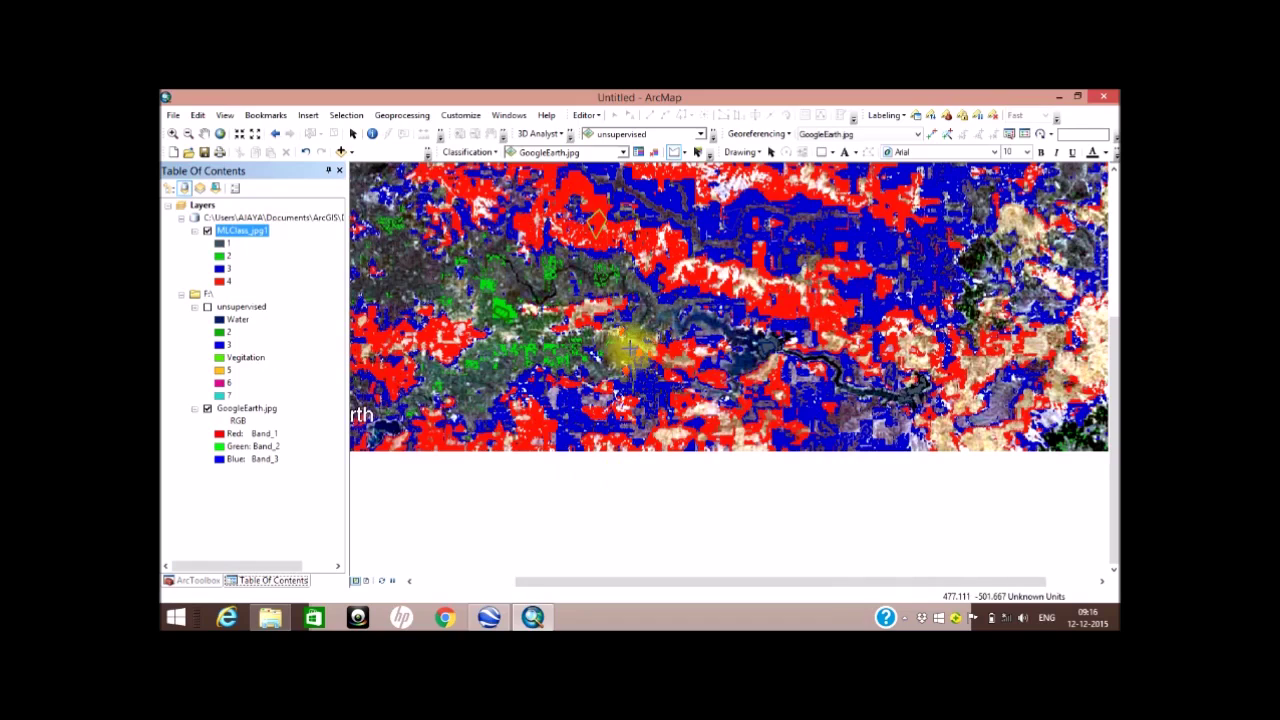
Open the symbology settings of the MLClass_jpg1 layer
scroll(628, 347, up, 2)
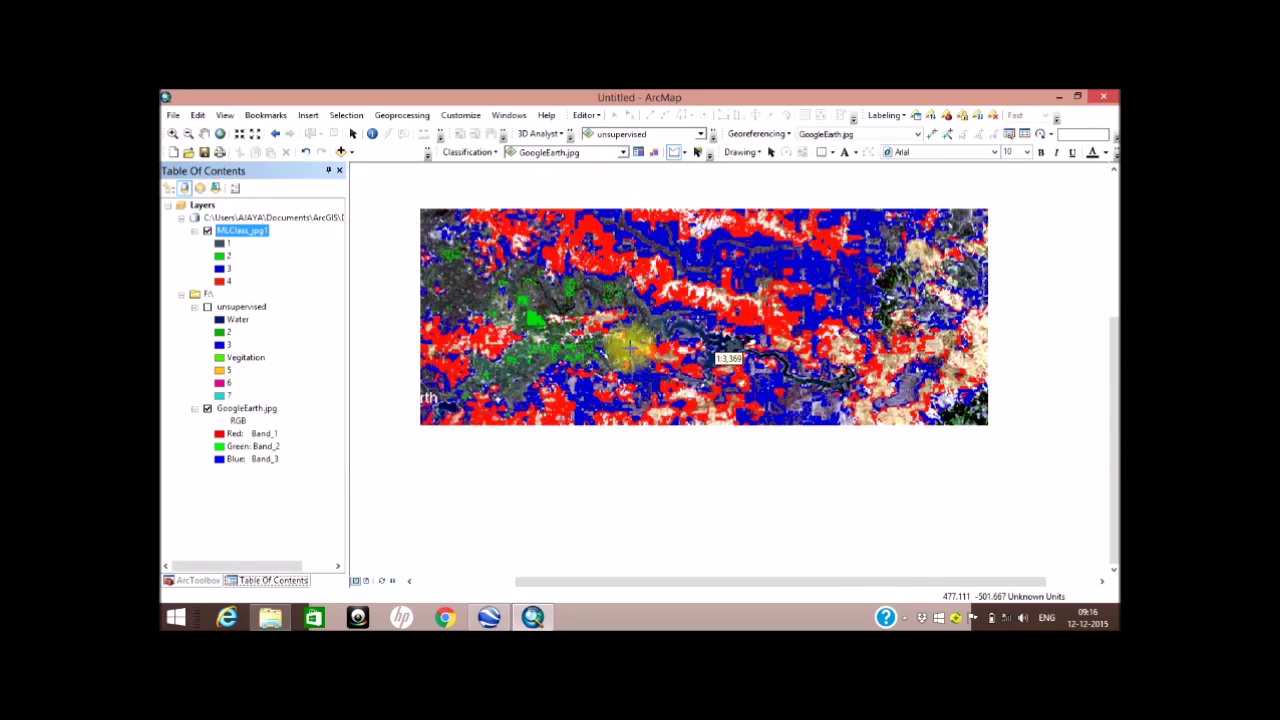
scroll(628, 347, up, 1)
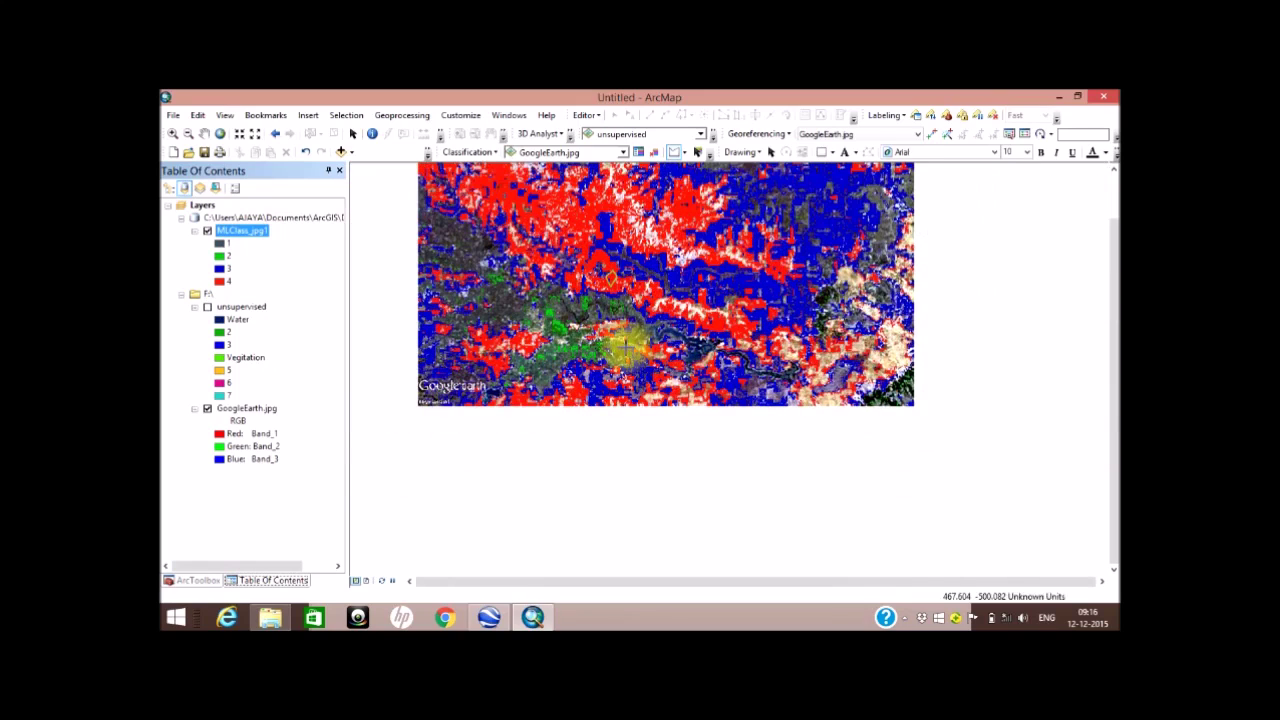
click(205, 133)
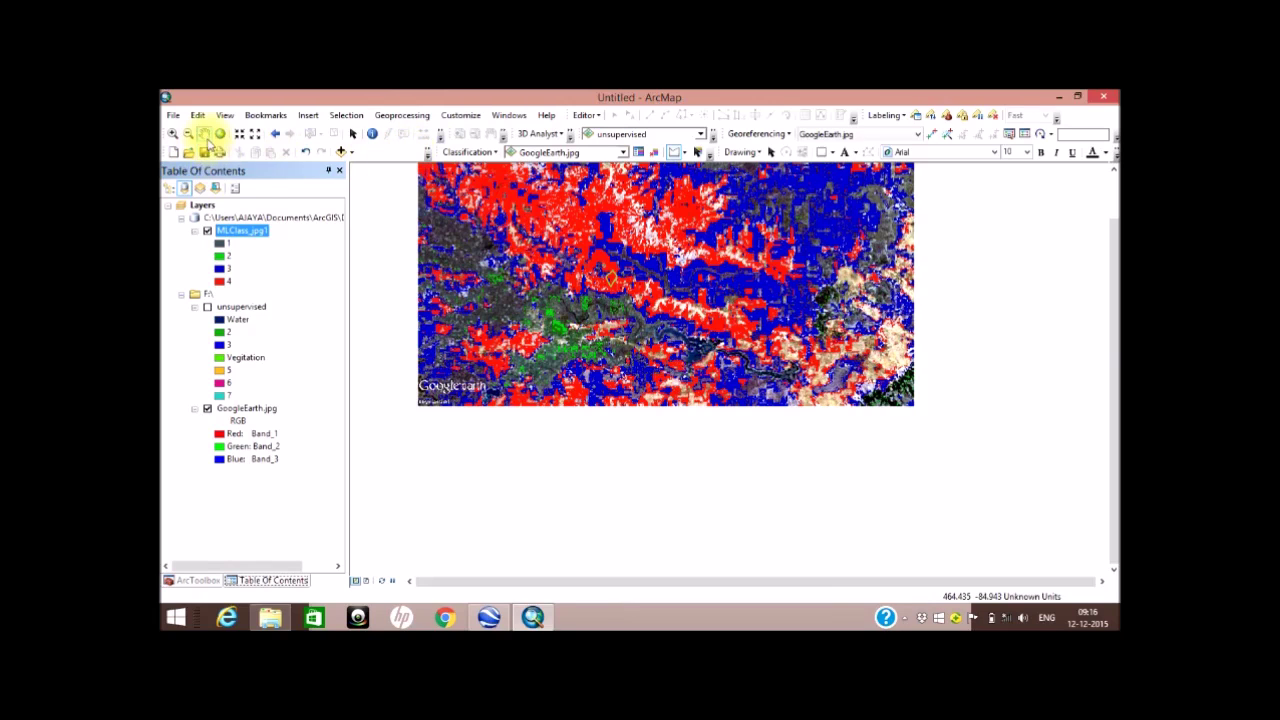
drag(571, 300, 741, 430)
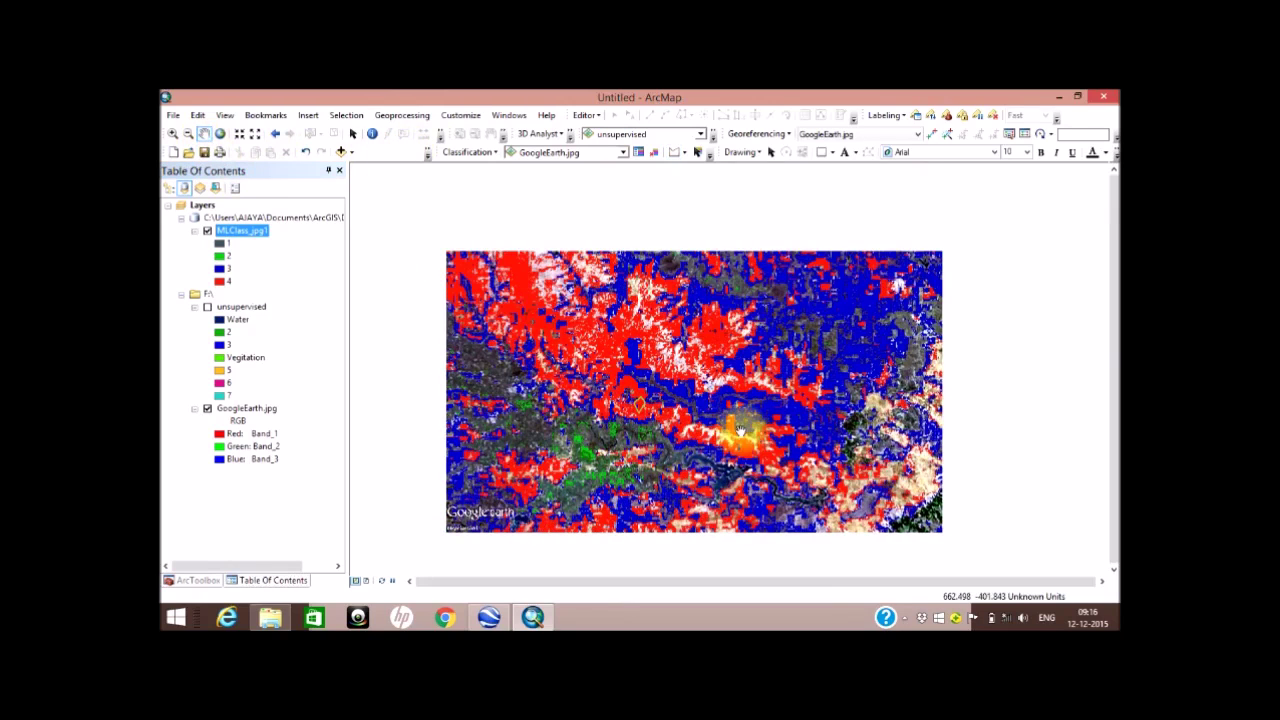
right_click(262, 230)
click(333, 440)
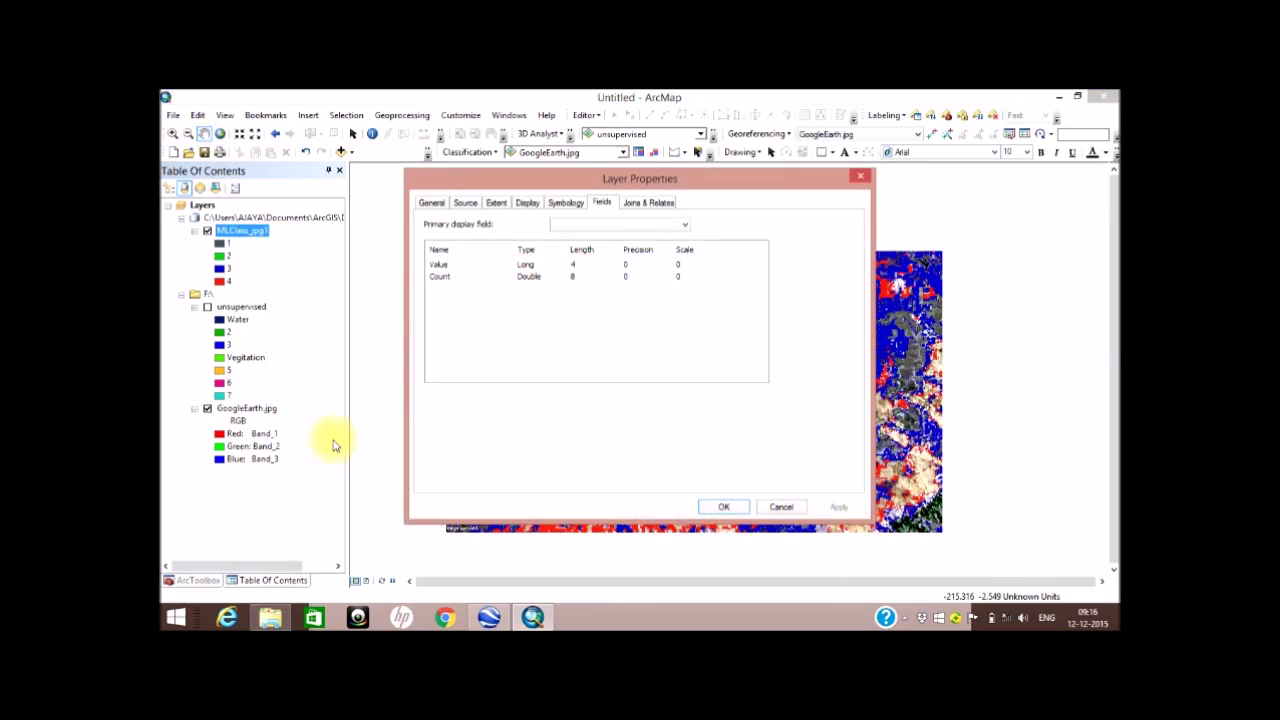
click(568, 202)
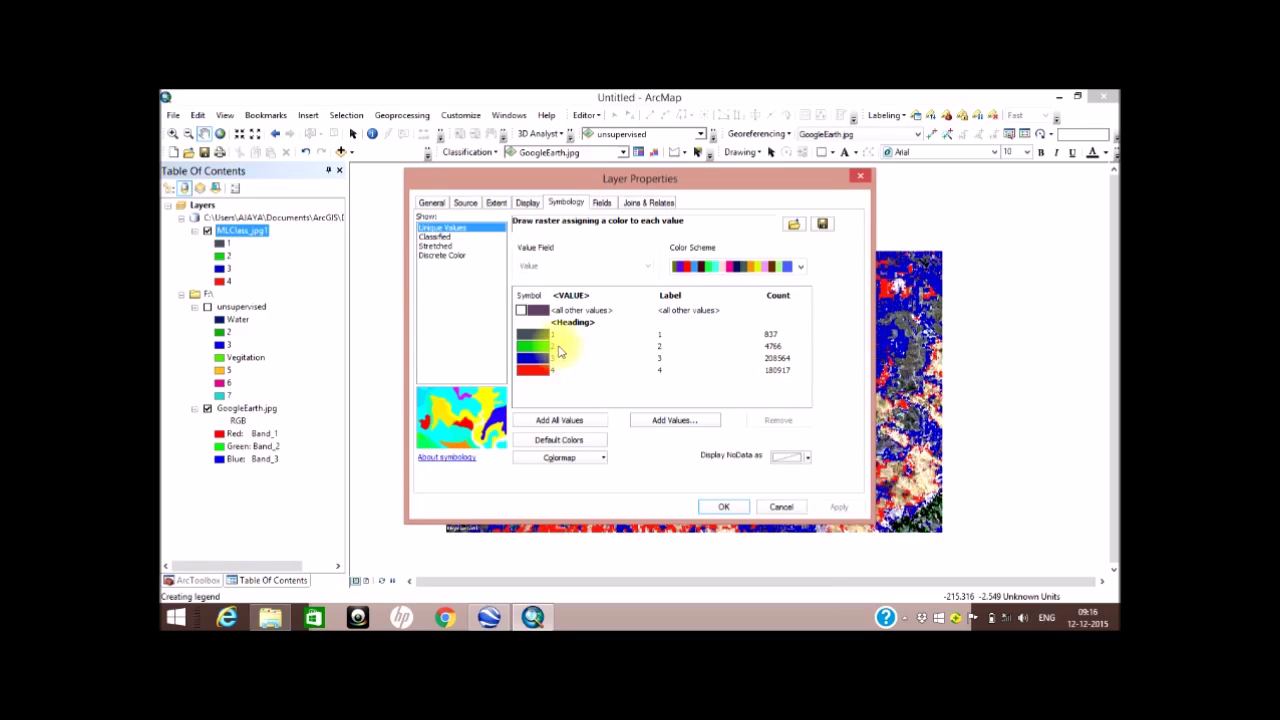
click(662, 336)
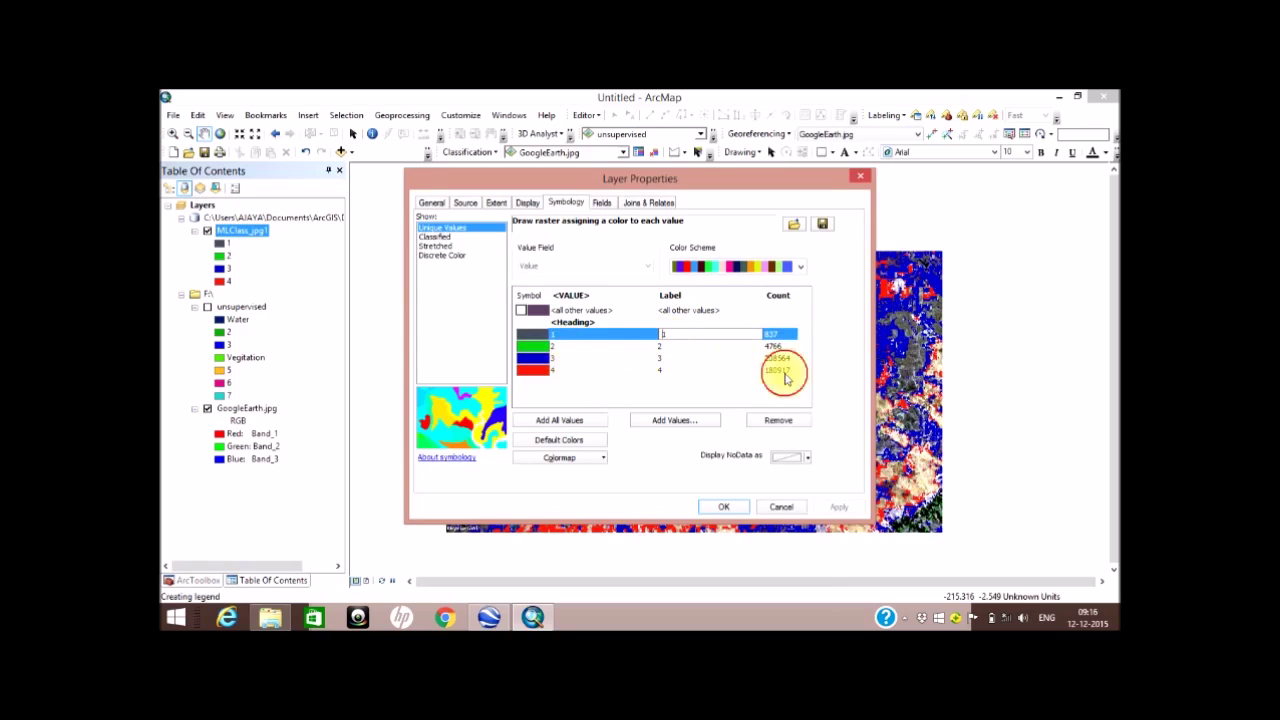
text(Water)
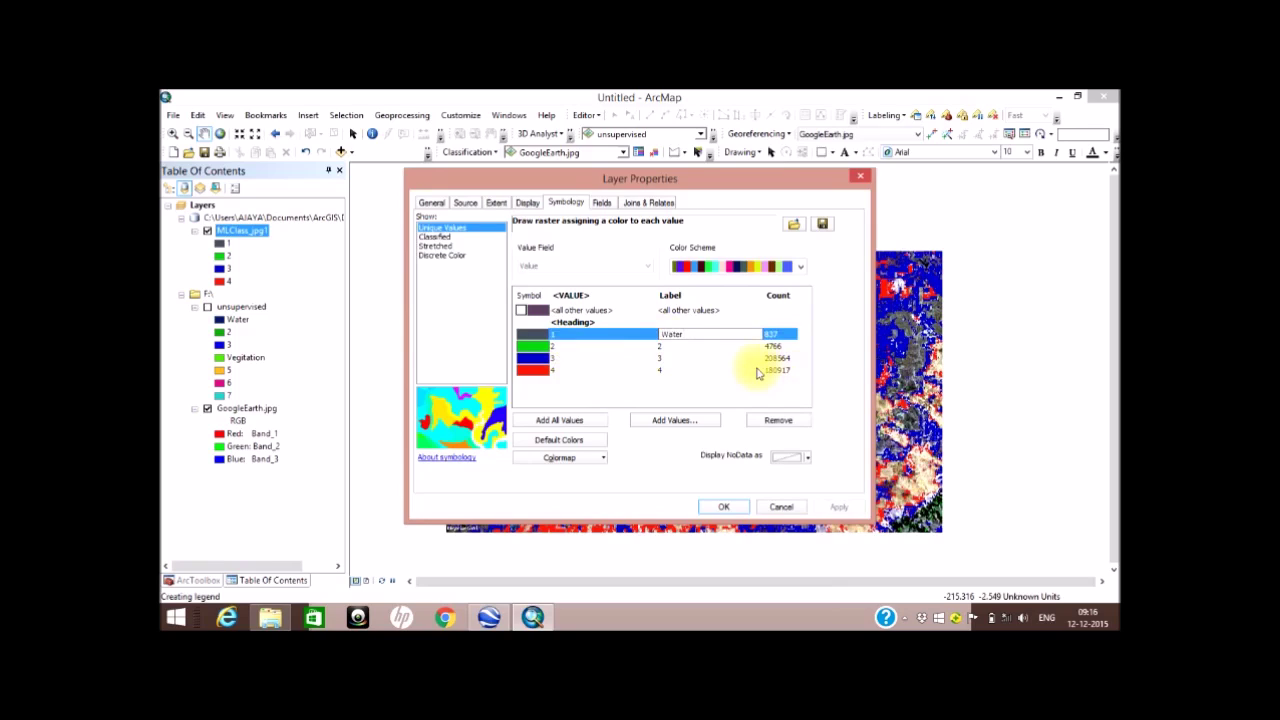
double_click(686, 334)
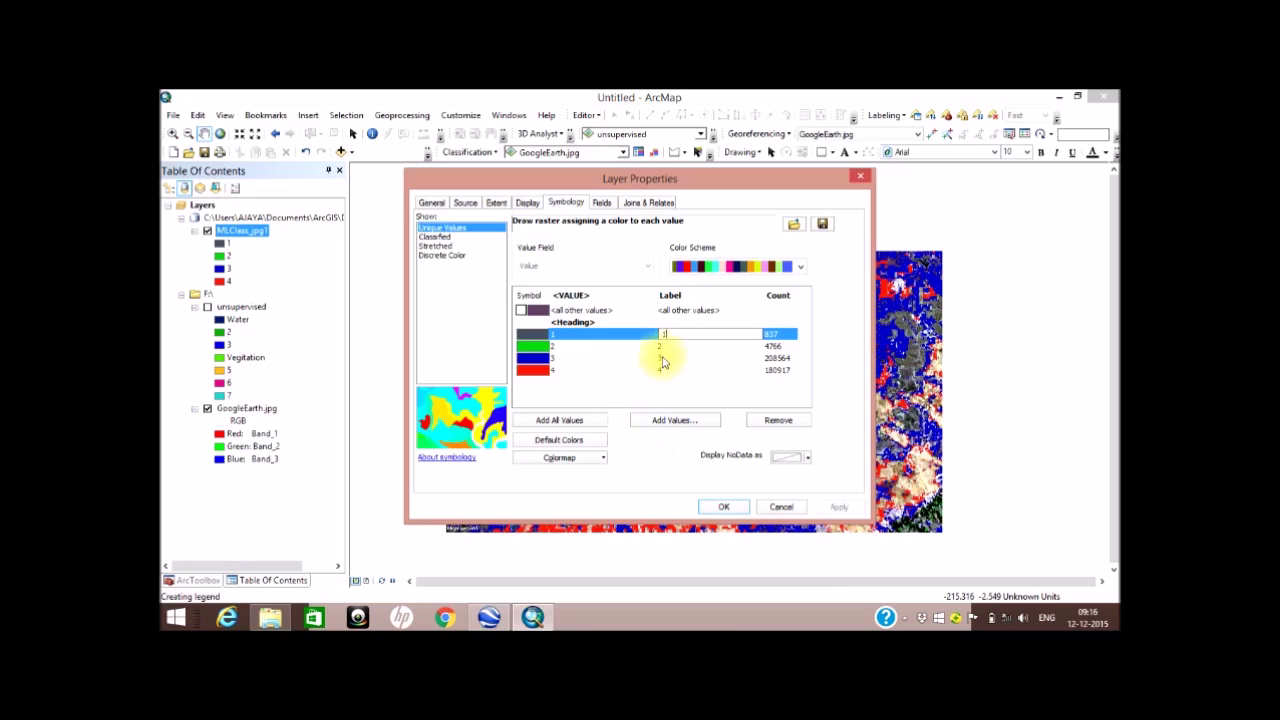
Label class value 3 as Water and class value 2 as Vegetation in MLClass_jpg1, and apply the symbology changes
click(661, 357)
click(661, 357)
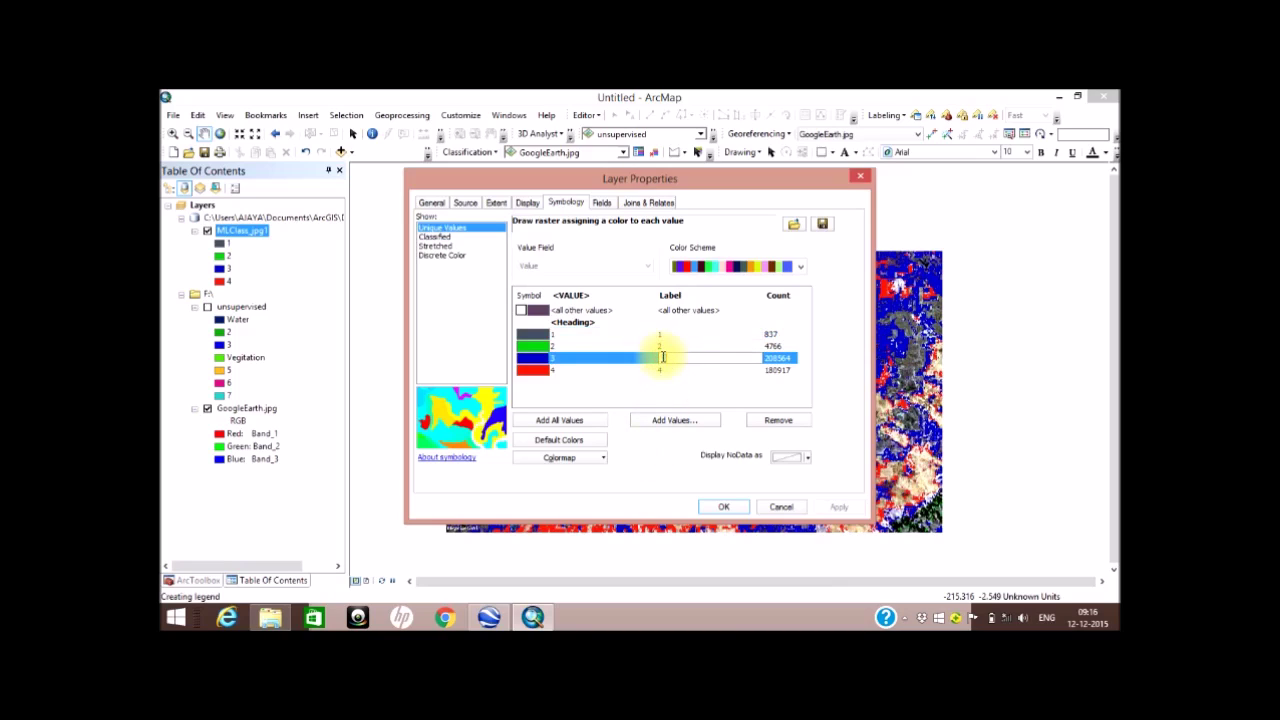
text(Water)
click(543, 346)
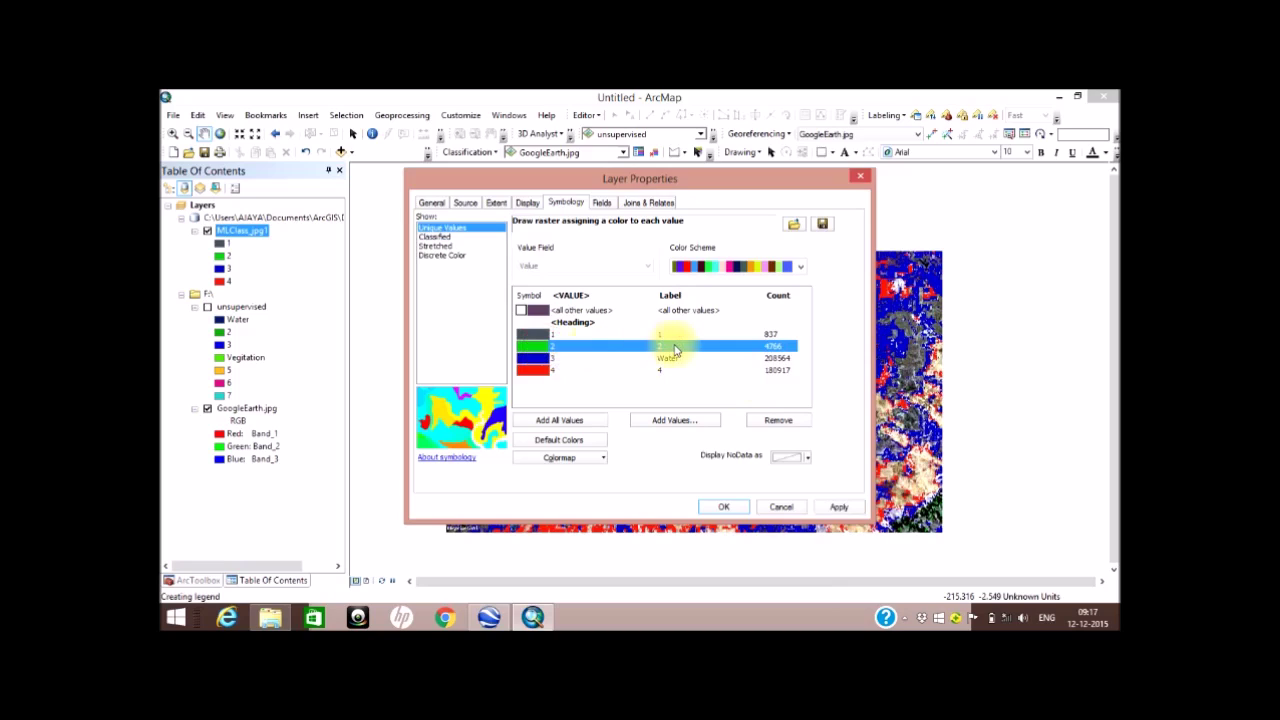
click(662, 345)
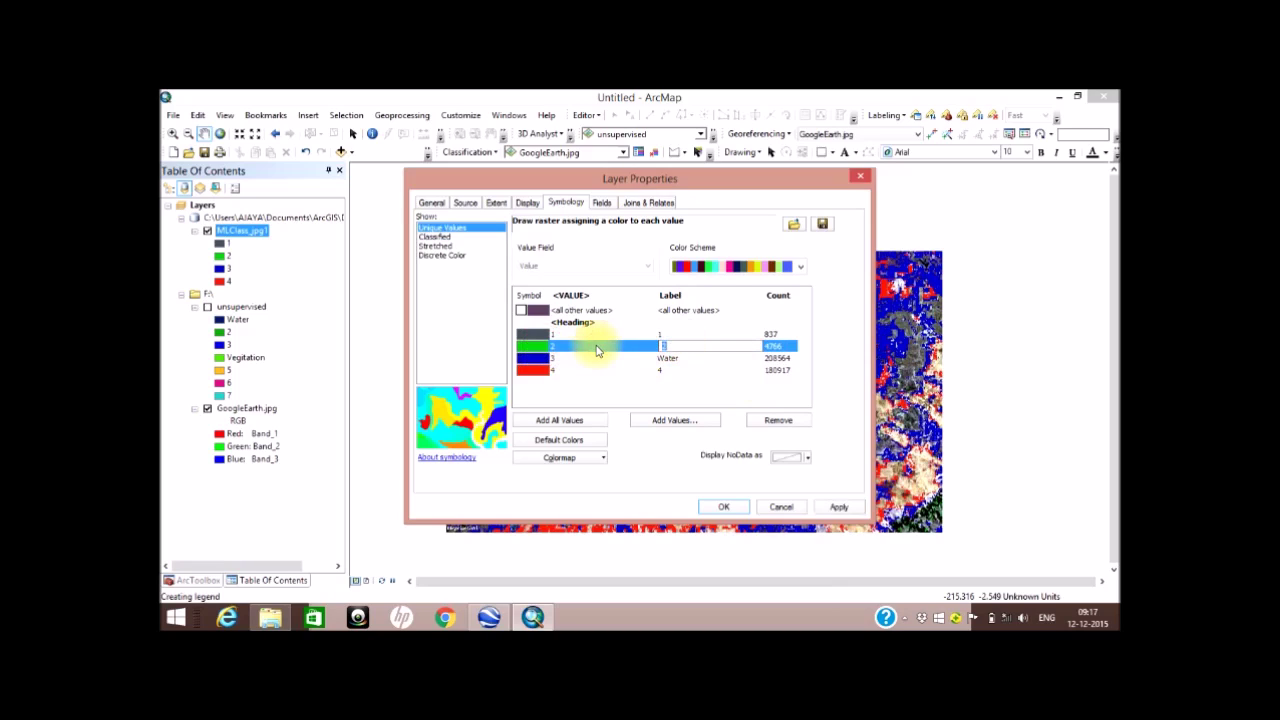
text(Vegetation)
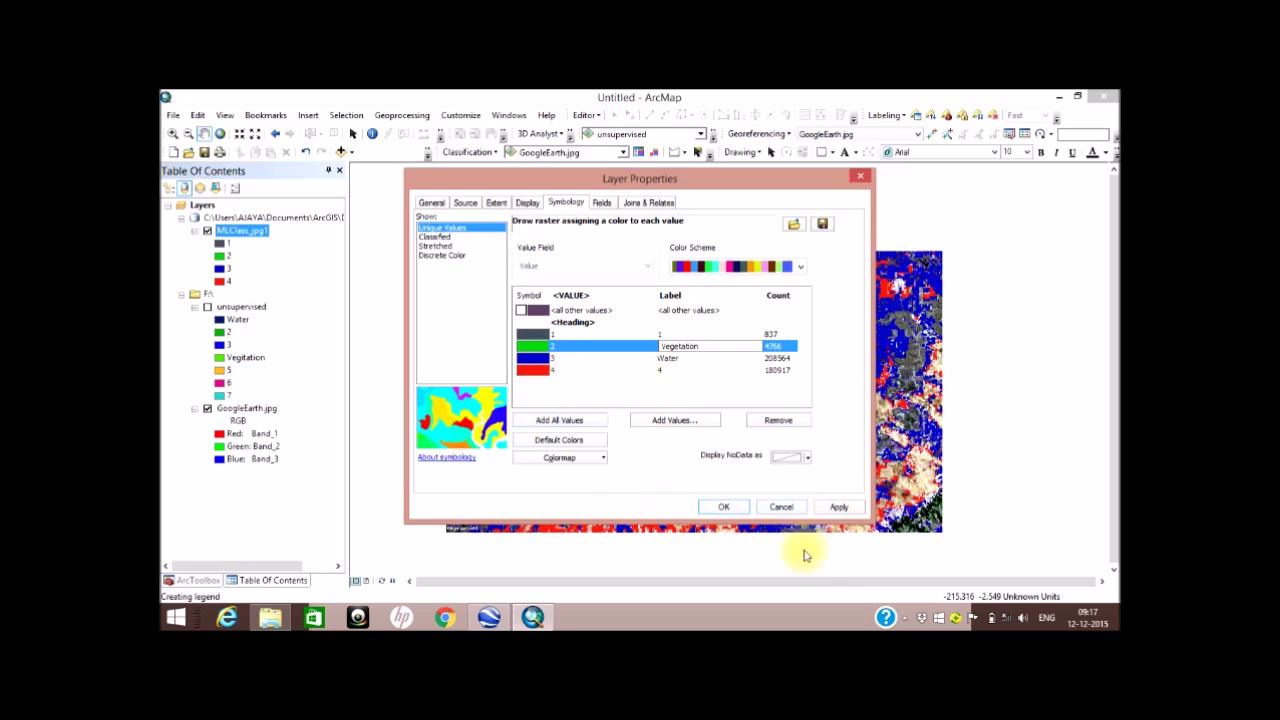
click(838, 507)
click(724, 507)
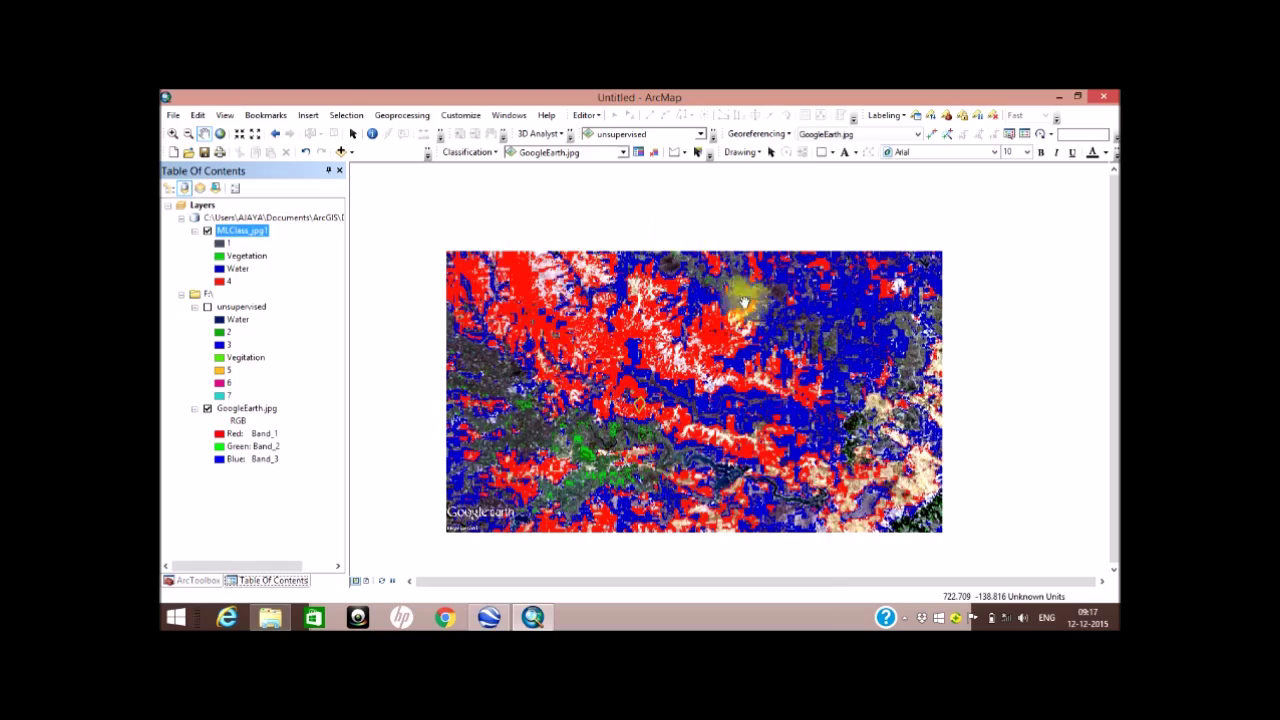
Switch the map to layout view and deselect the data frame on the page
click(225, 115)
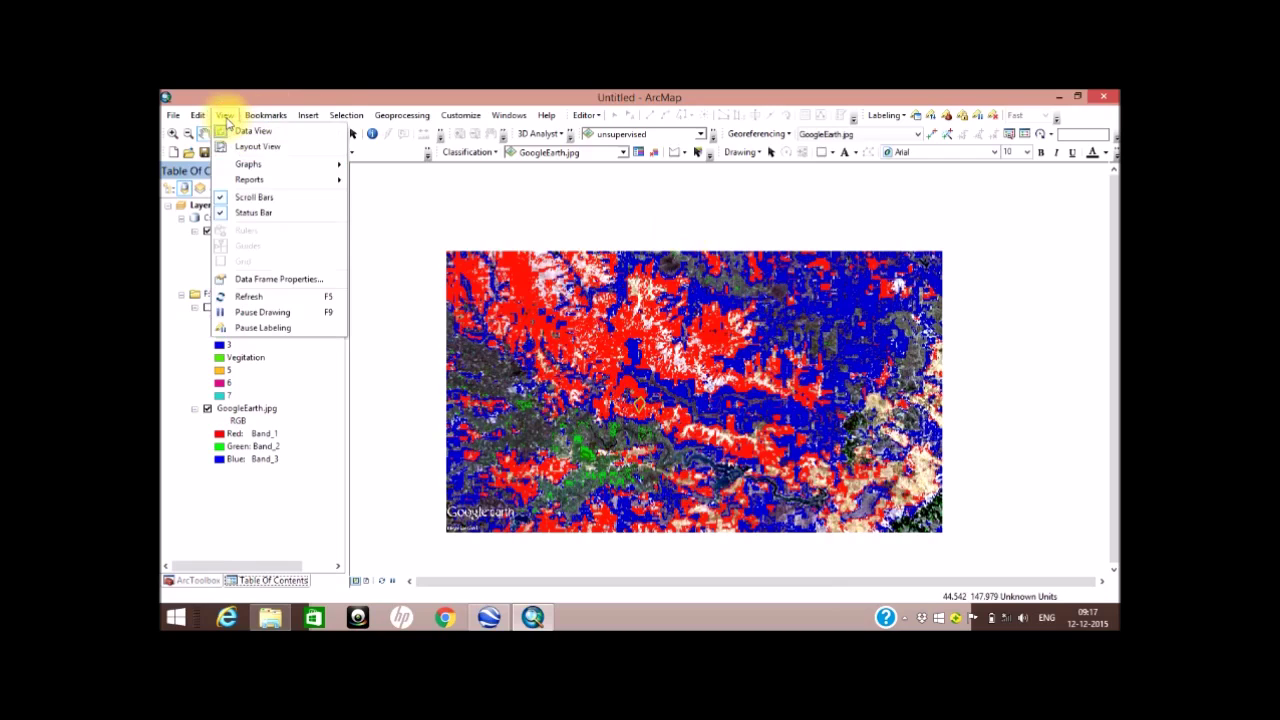
click(240, 131)
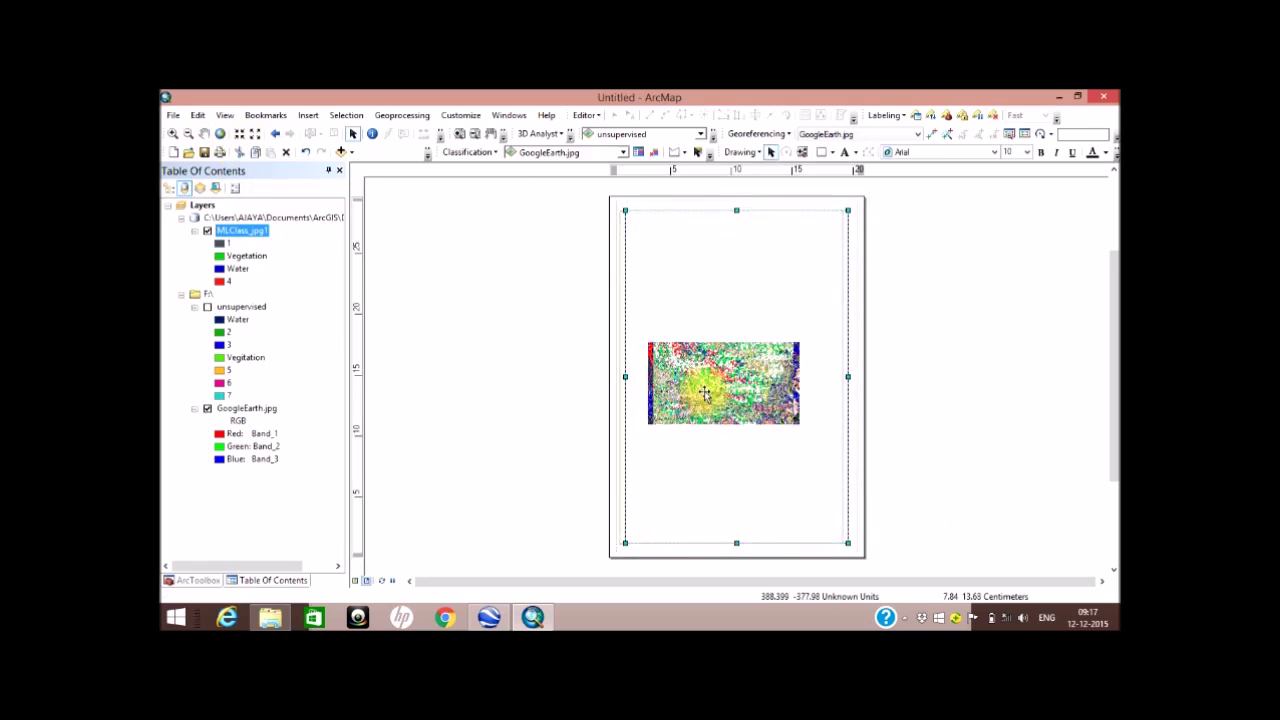
click(936, 392)
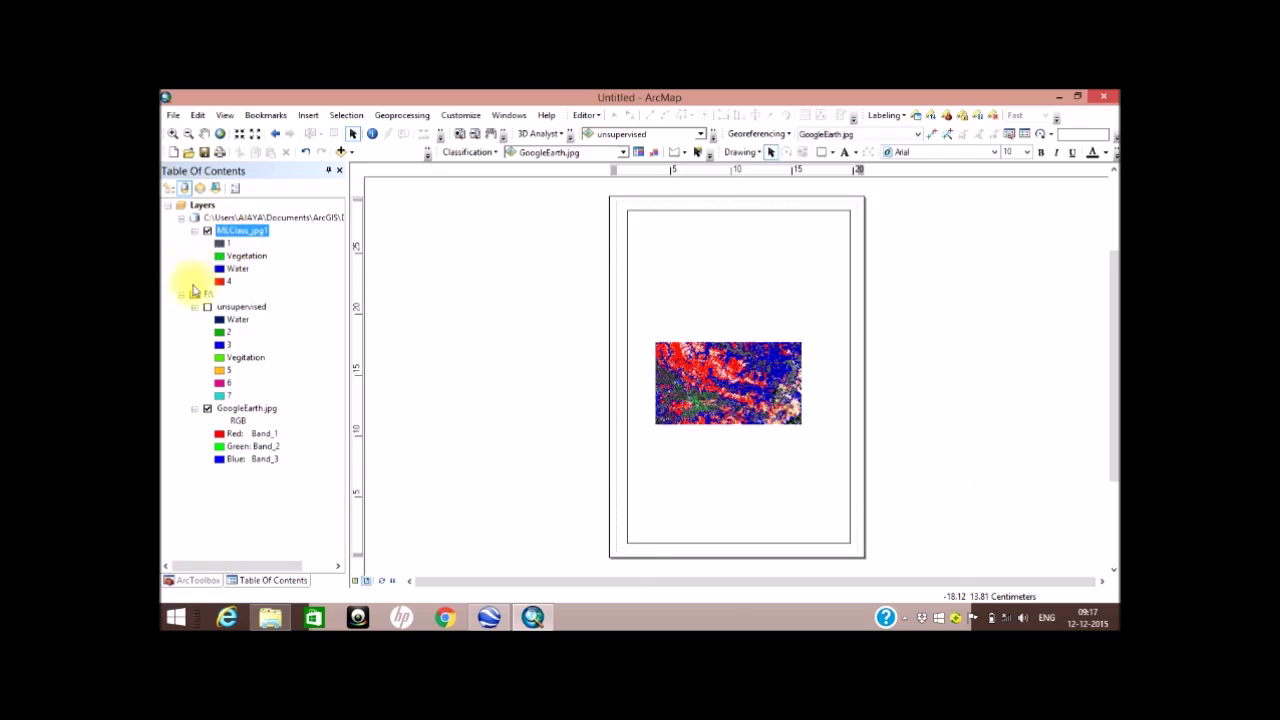
Insert a one-column legend for MLClass_jpg1 and GoogleEarth.jpg with default frame and spacing, and place it below the map image's lower-right corner
click(306, 116)
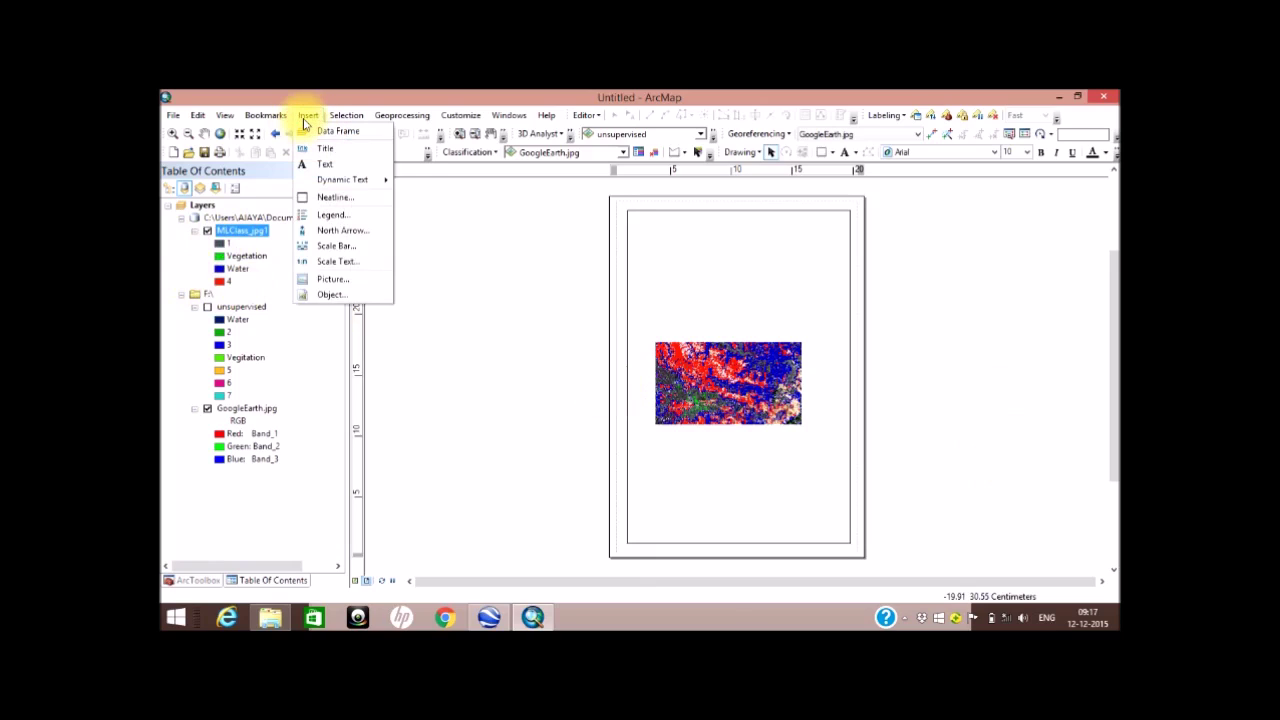
click(333, 214)
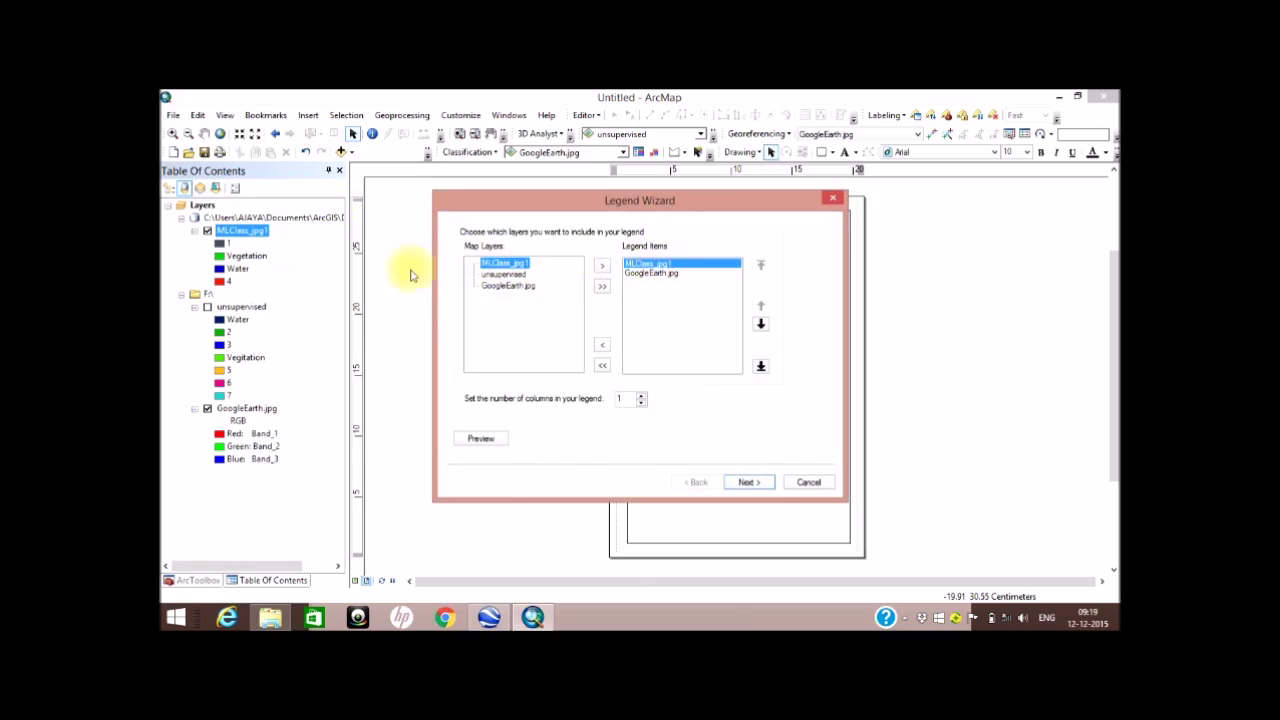
click(744, 483)
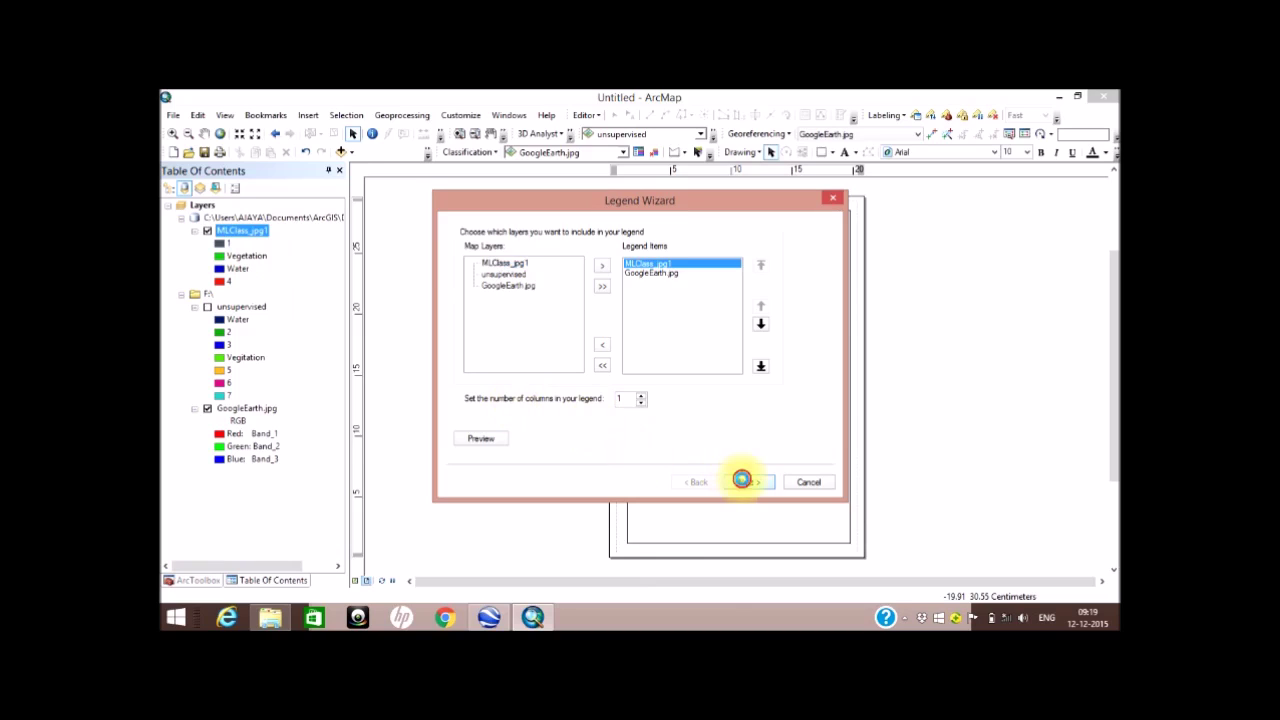
click(753, 486)
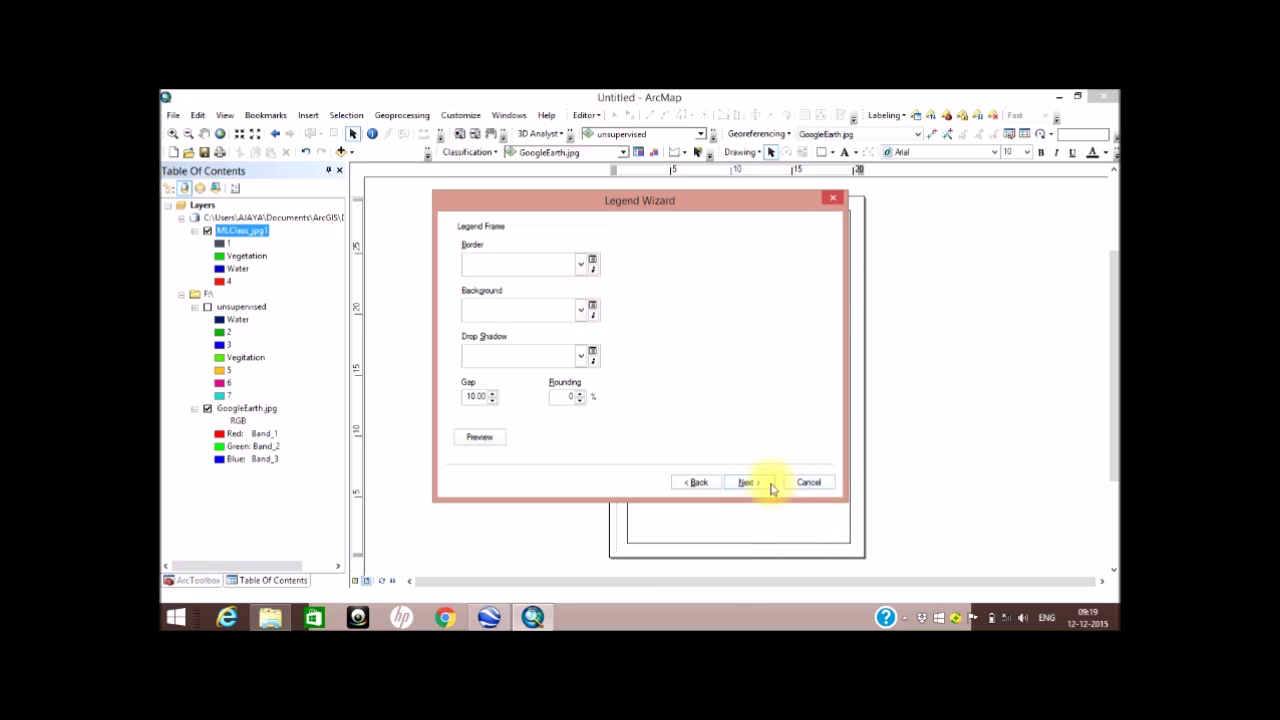
click(748, 483)
click(770, 487)
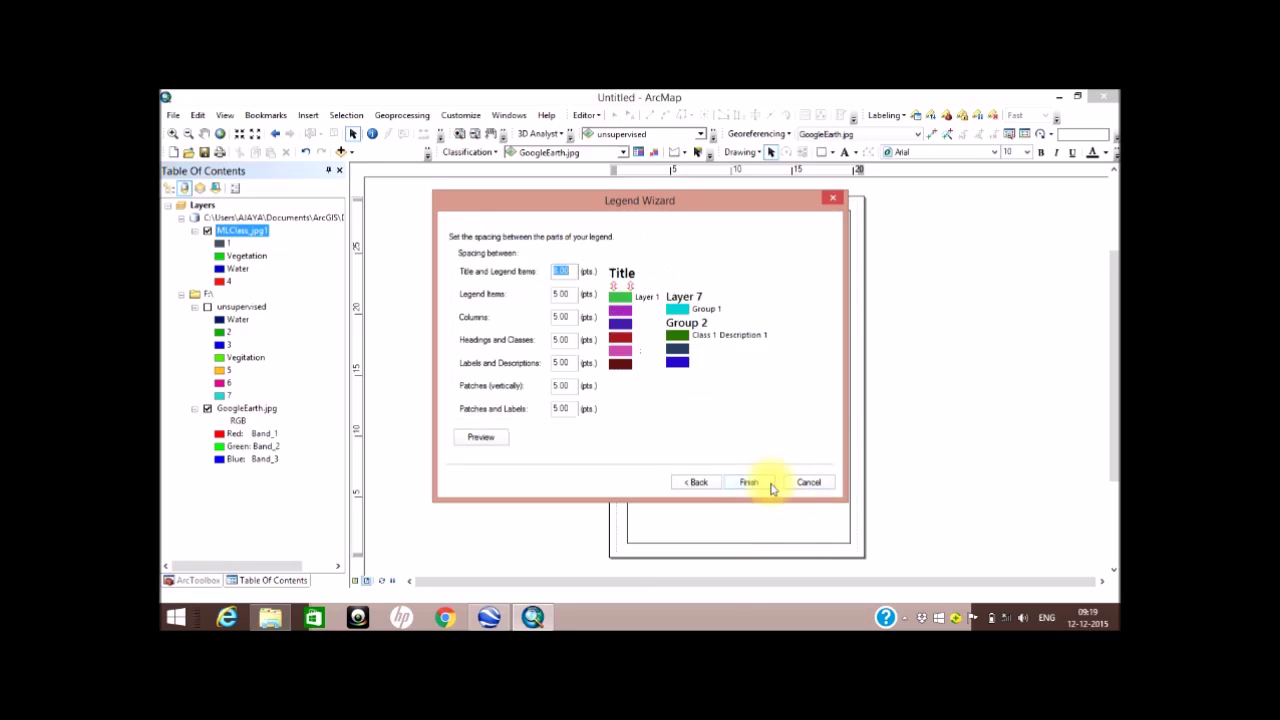
click(749, 483)
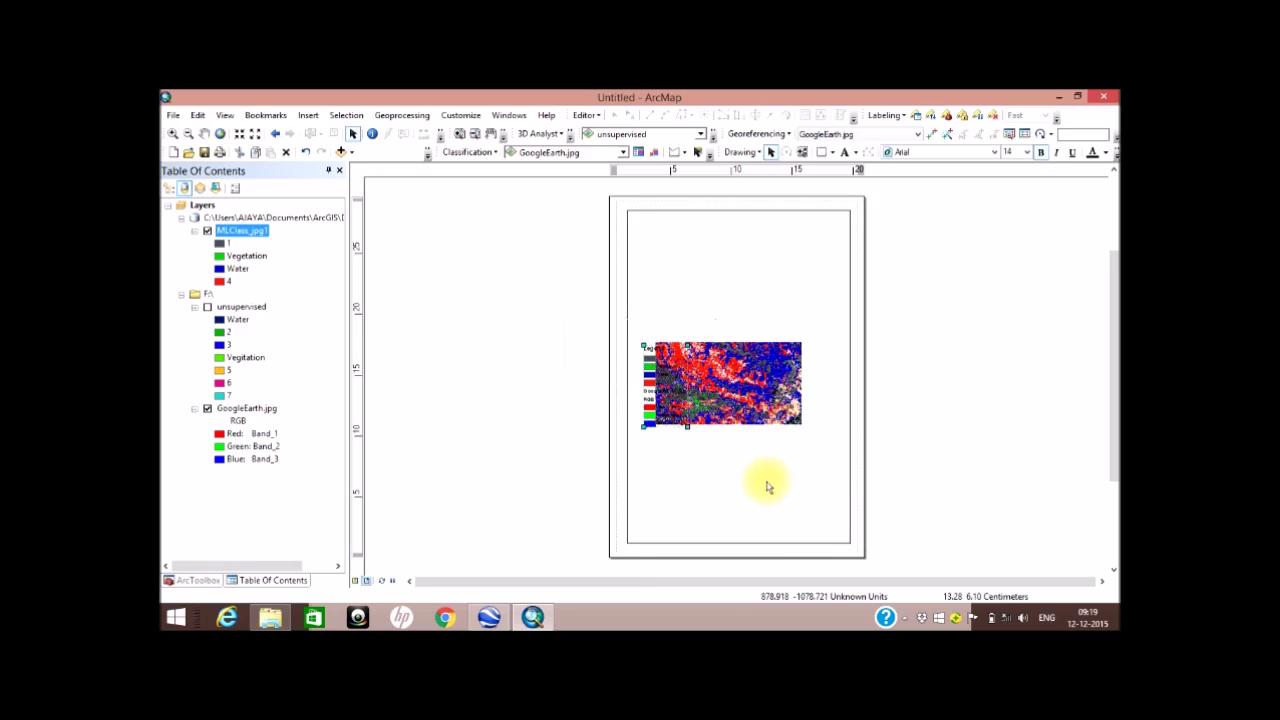
drag(665, 398, 817, 495)
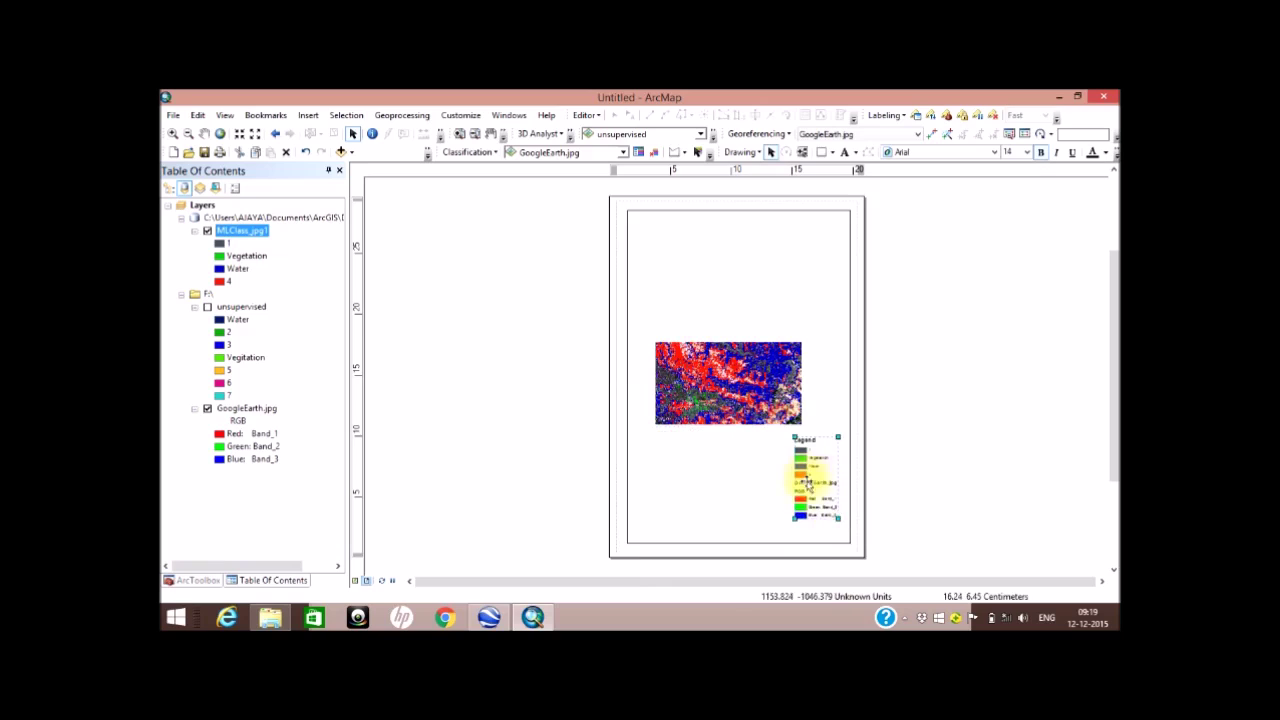